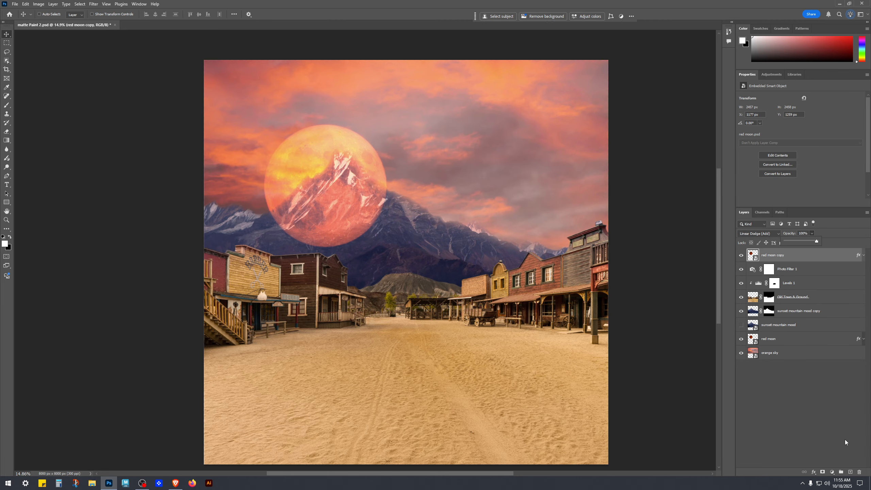
# Step: Select the red moon copy layer and add a layer mask to it
pyautogui.click(823, 433)
pyautogui.scroll(3, 261, 208)
pyautogui.scroll(2, 261, 208)
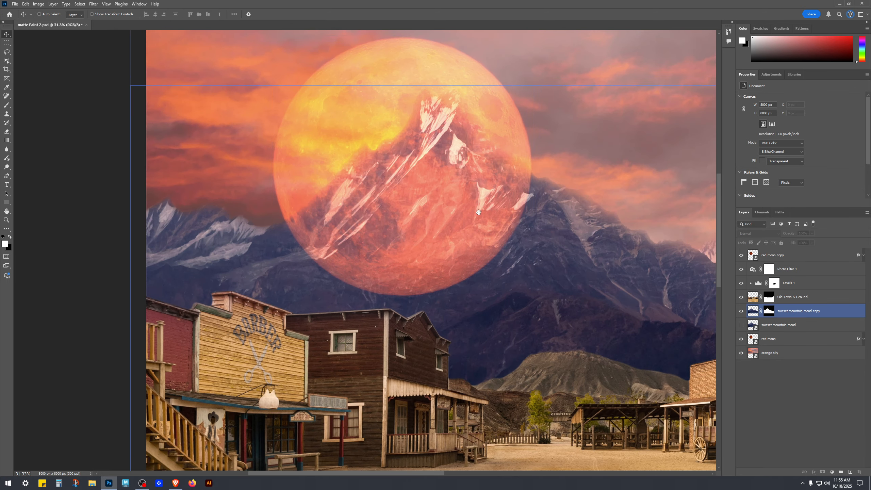
pyautogui.click(786, 254)
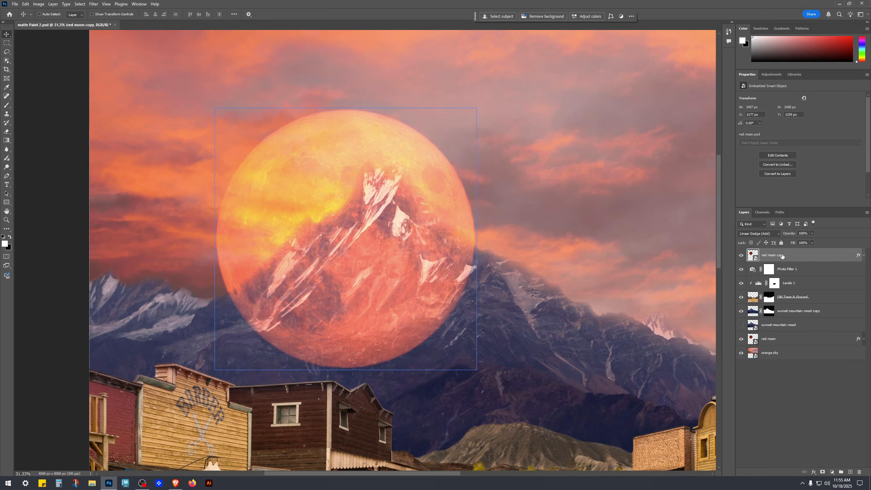
pyautogui.click(822, 473)
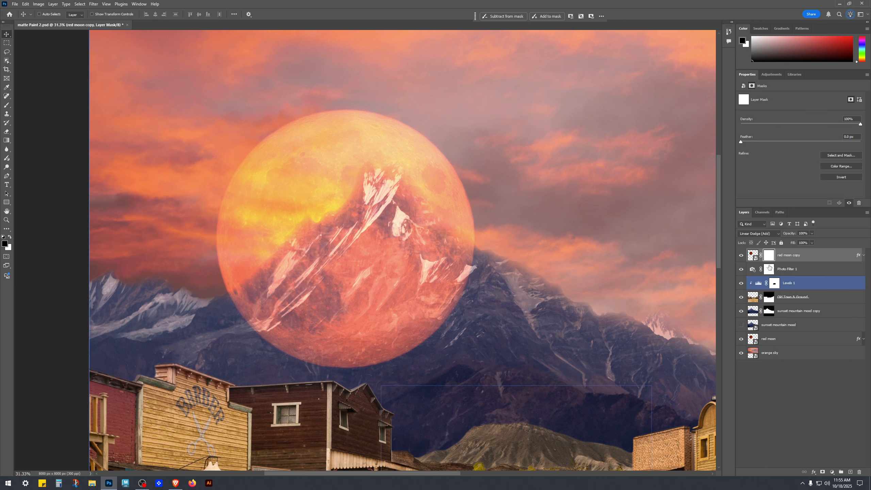
# Step: Paint black with a large brush on the red moon copy mask to hide the moon's lower half behind the mountain peak
pyautogui.press('b')
pyautogui.press('x')
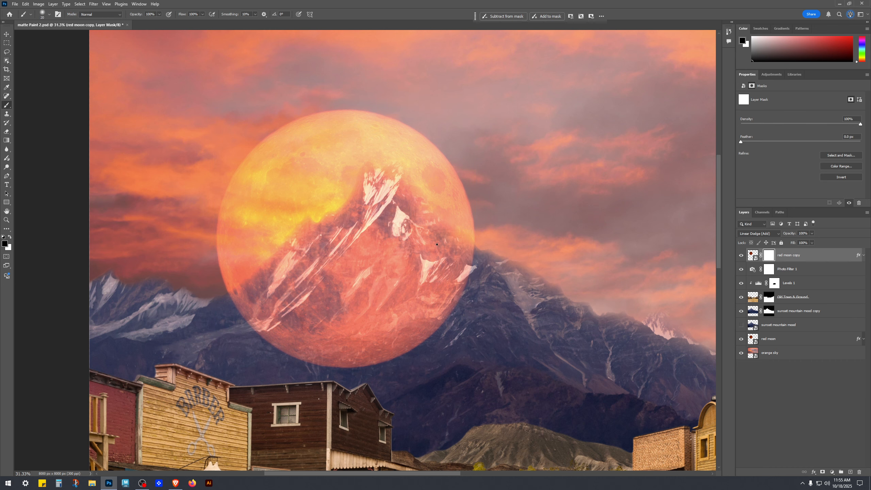
pyautogui.press(']')
pyautogui.press(']')
pyautogui.press(']')
pyautogui.press(']')
pyautogui.press(']')
pyautogui.press(']')
pyautogui.press(']')
pyautogui.press(']')
pyautogui.press(']')
pyautogui.press(']')
pyautogui.press(']')
pyautogui.press(']')
pyautogui.press(']')
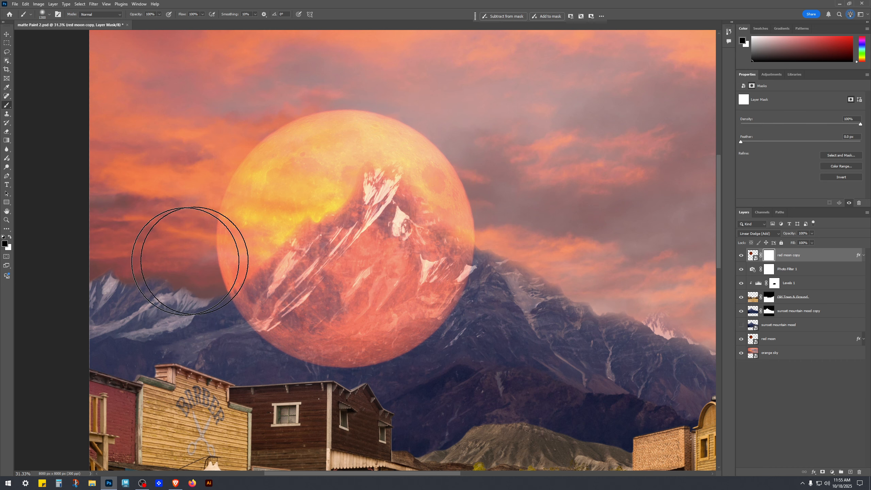
pyautogui.press(']')
pyautogui.press(']')
pyautogui.press(']')
pyautogui.scroll(-5, 487, 343)
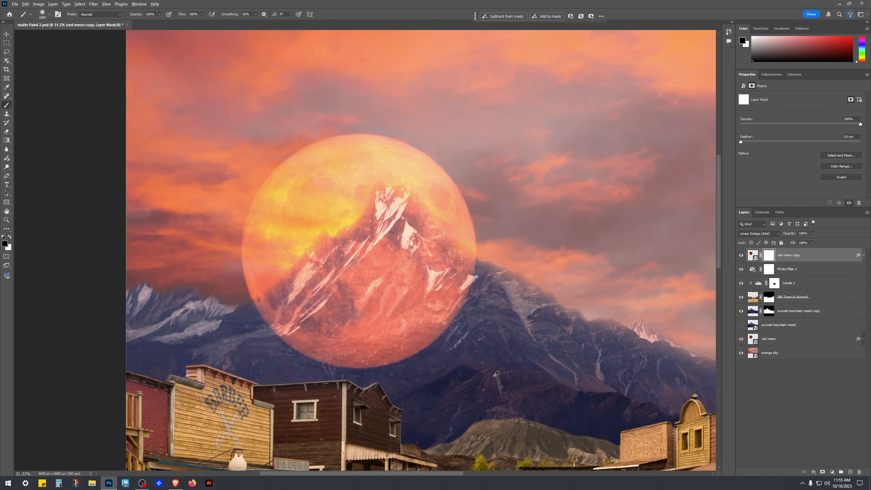
pyautogui.press(']')
pyautogui.press(']')
pyautogui.press(']')
pyautogui.press(']')
pyautogui.press(']')
pyautogui.press(']')
pyautogui.press(']')
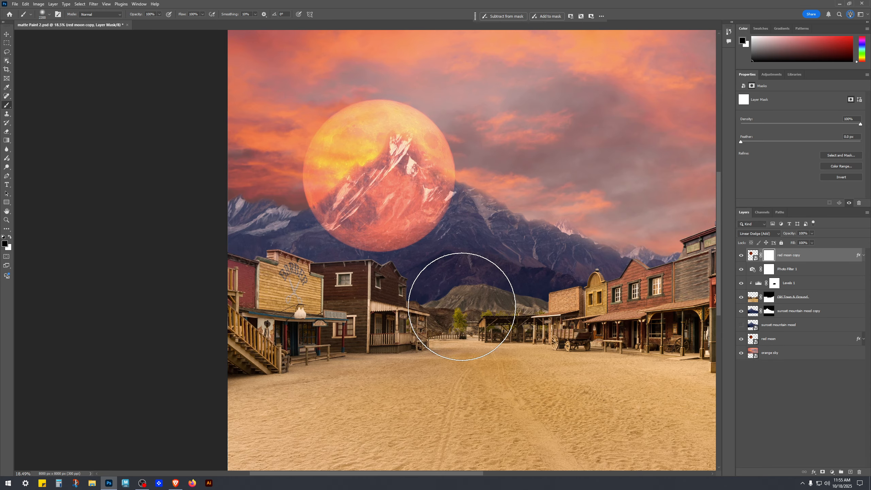
pyautogui.press(']')
pyautogui.press(']')
pyautogui.press(']')
pyautogui.press(']')
pyautogui.press(']')
pyautogui.press(']')
pyautogui.press(']')
pyautogui.press(']')
pyautogui.press(']')
pyautogui.press(']')
pyautogui.press(']')
pyautogui.press(']')
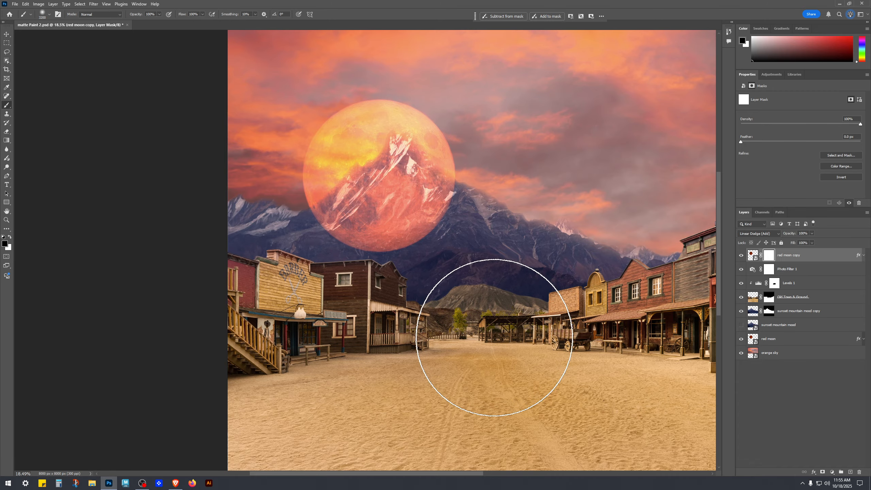
pyautogui.press(']')
pyautogui.press(']')
pyautogui.press(']')
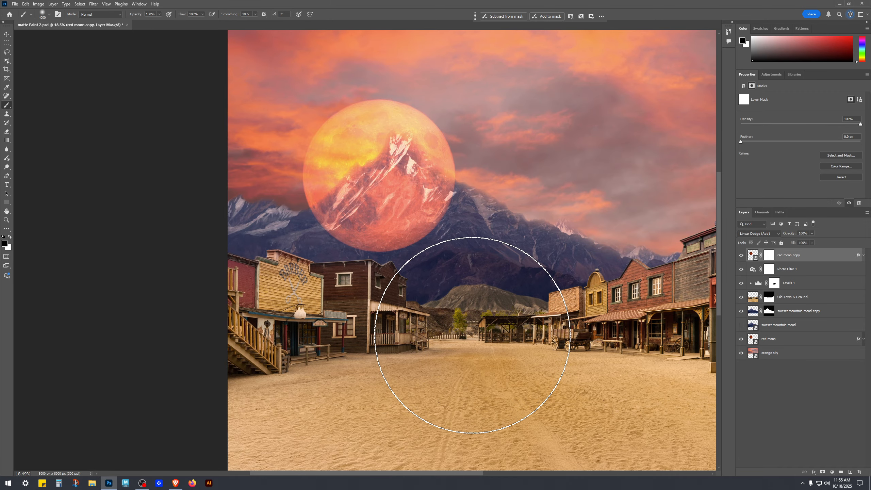
pyautogui.moveTo(472, 335)
pyautogui.mouseDown()
pyautogui.moveTo(418, 330)
pyautogui.moveTo(432, 329)
pyautogui.moveTo(422, 321)
pyautogui.moveTo(371, 331)
pyautogui.mouseUp()
pyautogui.press('[')
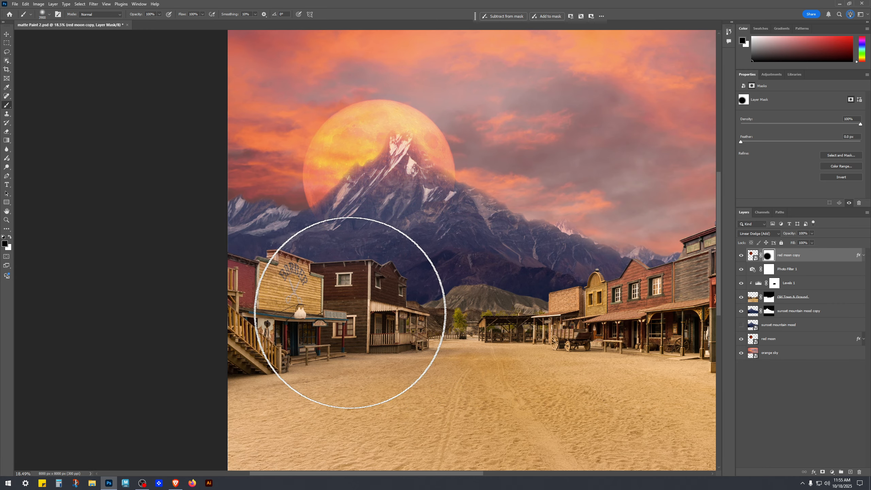
pyautogui.press('[')
pyautogui.press('[')
pyautogui.press('[')
pyautogui.press('[')
pyautogui.press('[')
pyautogui.press('[')
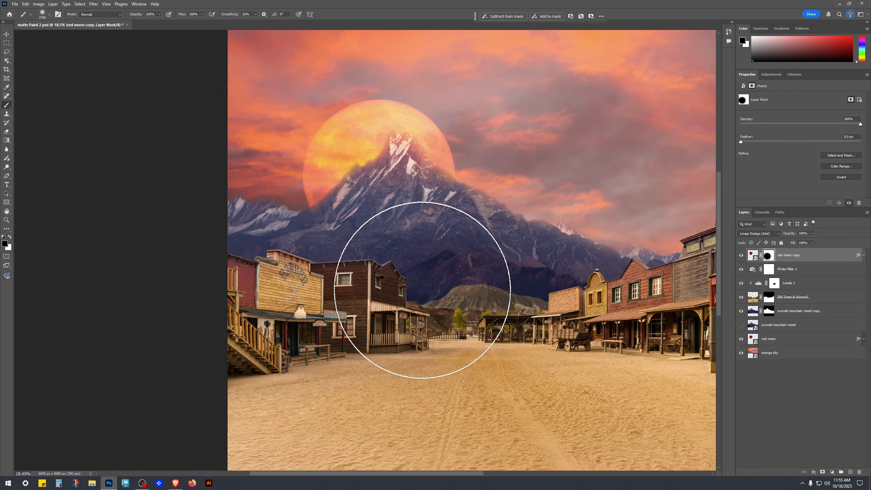
pyautogui.press('[')
pyautogui.press('[')
pyautogui.press('[')
pyautogui.press('[')
pyautogui.press('[')
pyautogui.press('[')
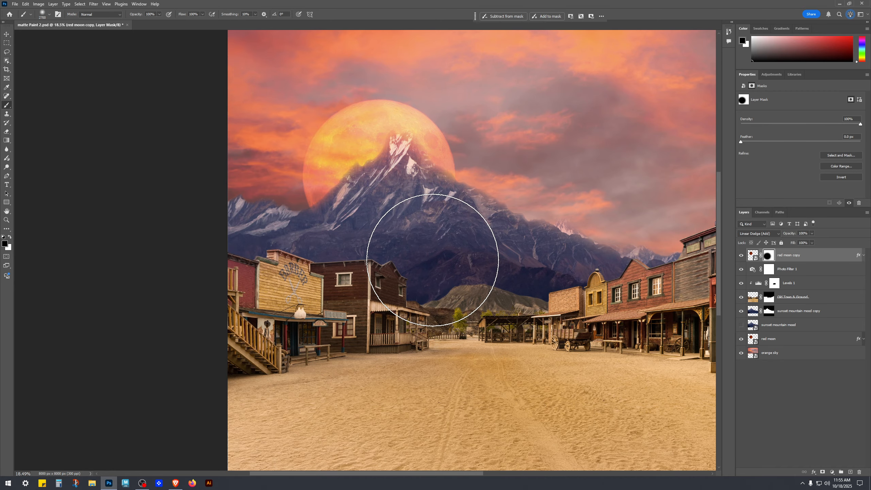
pyautogui.scroll(1, 432, 250)
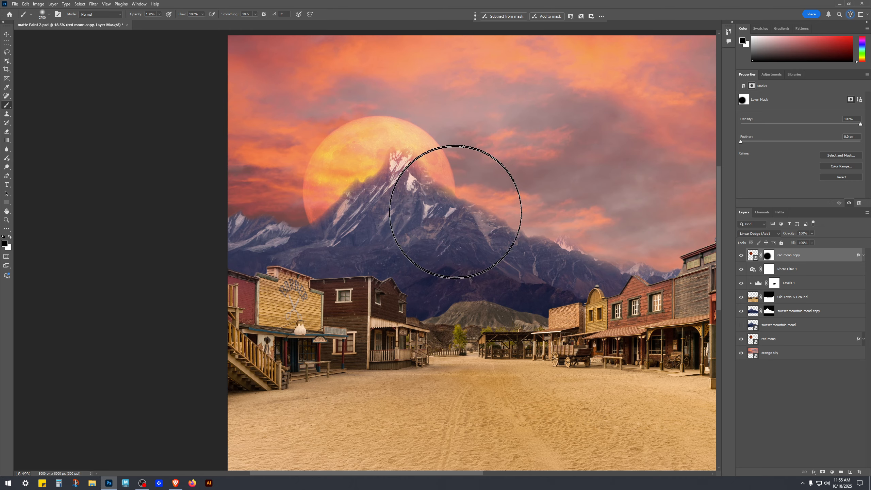
pyautogui.press('[')
pyautogui.press('[')
pyautogui.press('[')
pyautogui.press('[')
pyautogui.press('[')
pyautogui.press('[')
pyautogui.press('[')
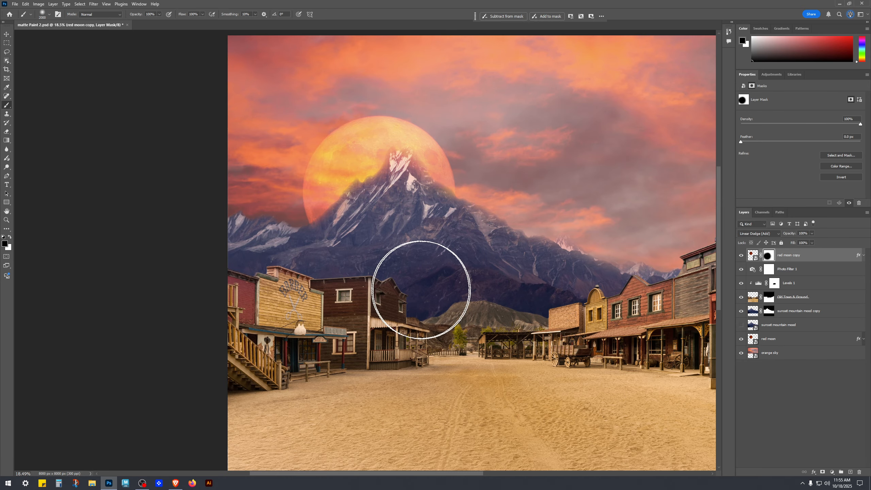
# Step: Toggle the red moon copy layer's visibility repeatedly to compare the scene with and without it
pyautogui.click(741, 255)
pyautogui.click(740, 255)
pyautogui.click(741, 255)
pyautogui.click(740, 255)
pyautogui.click(741, 255)
pyautogui.click(741, 256)
pyautogui.click(740, 255)
pyautogui.click(741, 256)
pyautogui.click(741, 255)
pyautogui.click(740, 256)
pyautogui.click(749, 254)
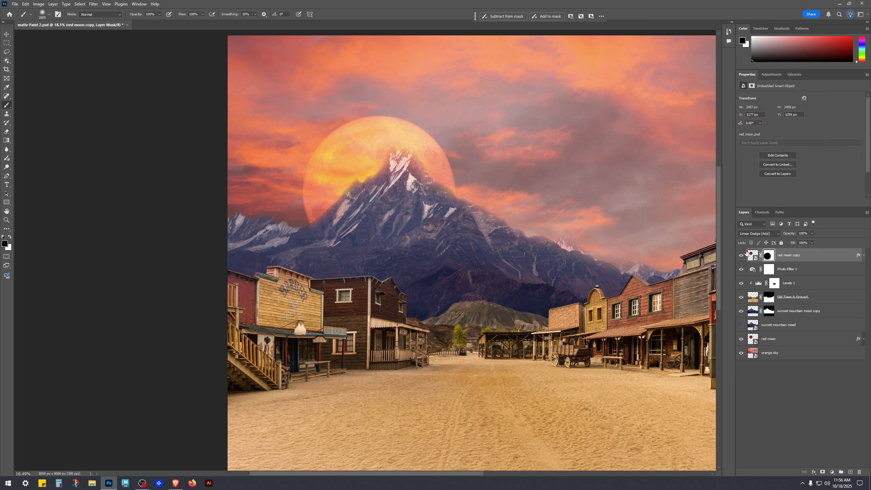
pyautogui.click(741, 255)
pyautogui.click(741, 256)
pyautogui.click(741, 255)
pyautogui.click(740, 255)
pyautogui.click(741, 255)
pyautogui.click(741, 255)
pyautogui.click(796, 402)
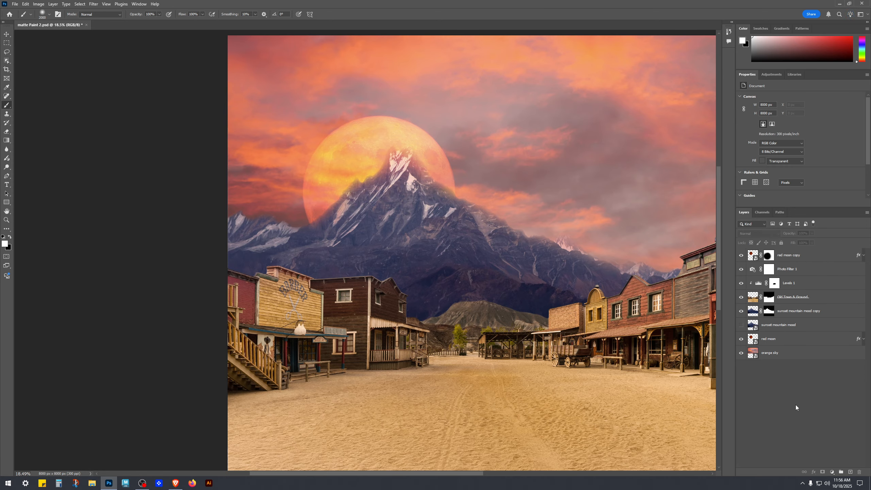
pyautogui.scroll(-4, 518, 331)
pyautogui.press('v')
pyautogui.keyDown('ctrl'); pyautogui.click(572, 349); pyautogui.keyUp('ctrl')
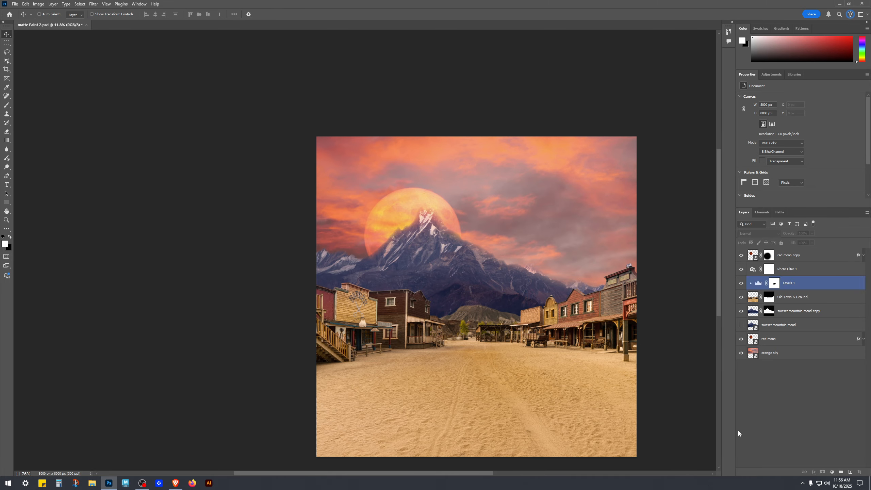
pyautogui.moveTo(580, 349); pyautogui.dragTo(540, 296)
pyautogui.scroll(2, 455, 243)
pyautogui.keyDown('ctrl'); pyautogui.click(456, 242); pyautogui.keyUp('ctrl')
pyautogui.keyDown('ctrl'); pyautogui.click(460, 269); pyautogui.keyUp('ctrl')
pyautogui.moveTo(459, 270); pyautogui.dragTo(471, 300)
pyautogui.keyDown('ctrl'); pyautogui.click(480, 281); pyautogui.keyUp('ctrl')
pyautogui.click(784, 392)
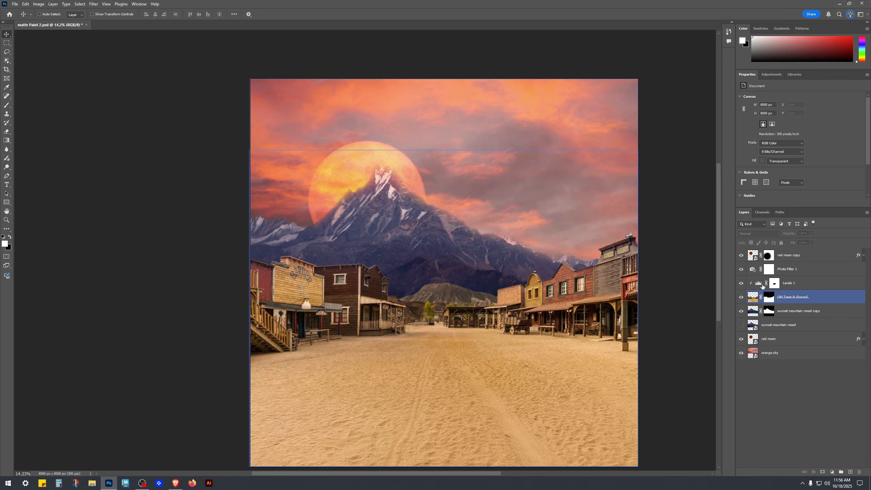
# Step: Toggle the red moon copy layer on and off again to judge the moon effect
pyautogui.click(740, 255)
pyautogui.click(740, 255)
pyautogui.click(740, 255)
pyautogui.click(740, 255)
pyautogui.click(740, 255)
pyautogui.click(741, 255)
pyautogui.click(739, 256)
pyautogui.click(739, 256)
pyautogui.click(738, 255)
pyautogui.click(739, 255)
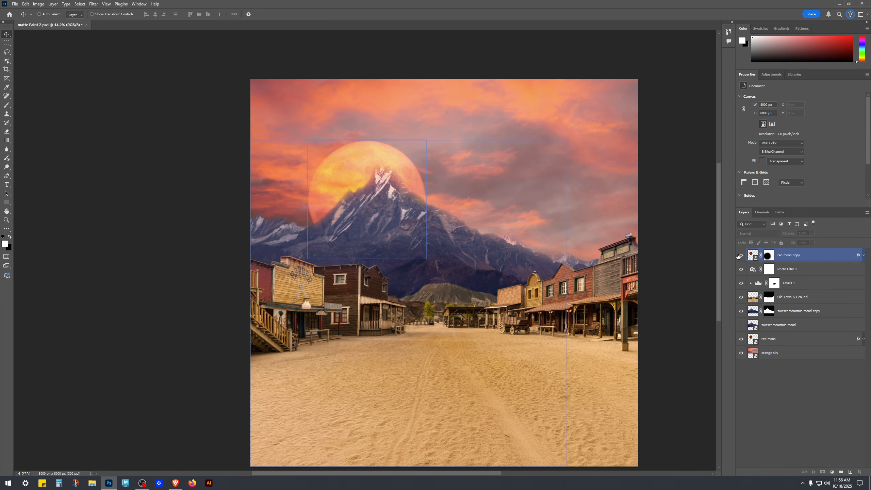
# Step: Select the red moon copy mask, switch to a smaller white brush, and compare the layer by toggling its visibility
pyautogui.click(768, 254)
pyautogui.scroll(4, 256, 201)
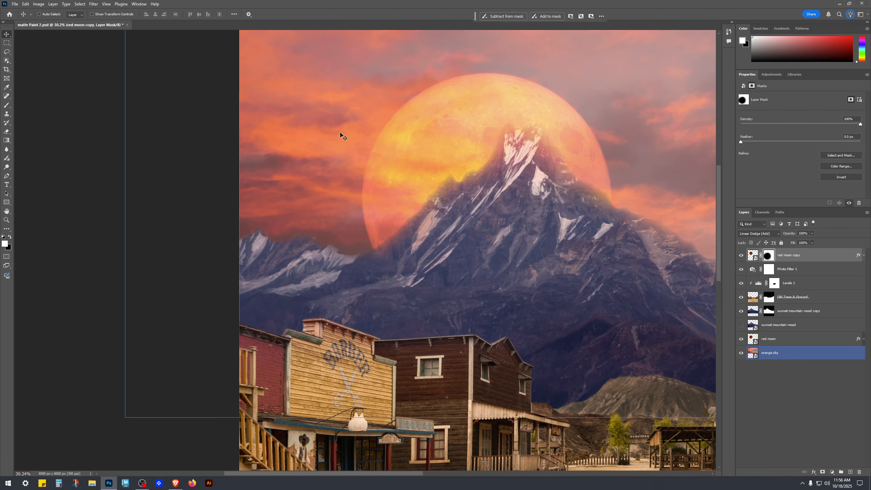
pyautogui.press('b')
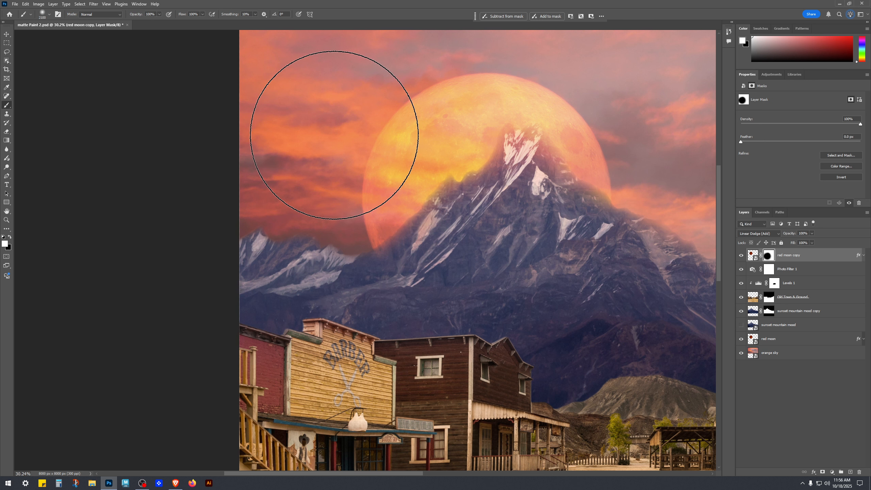
pyautogui.press('[')
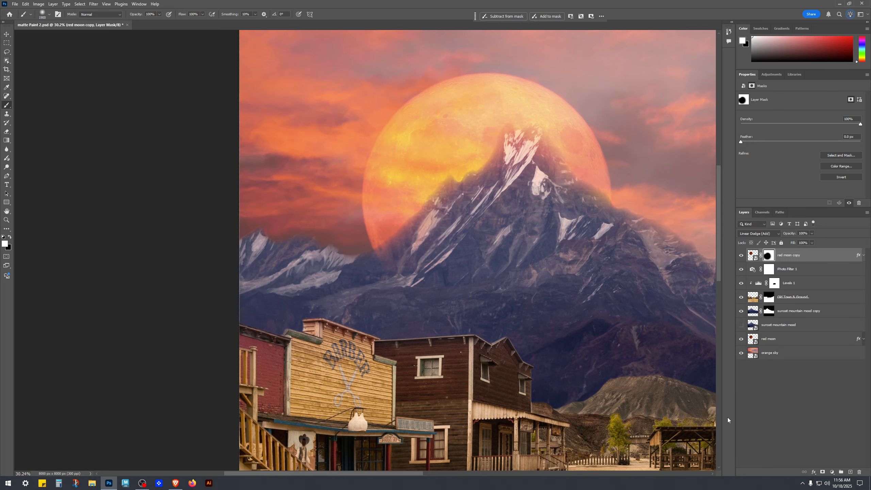
pyautogui.press('x')
pyautogui.press('[')
pyautogui.press('[')
pyautogui.press('[')
pyautogui.press('[')
pyautogui.press('[')
pyautogui.press('[')
pyautogui.press('[')
pyautogui.press('[')
pyautogui.press('[')
pyautogui.press('[')
pyautogui.press('[')
pyautogui.press('[')
pyautogui.press('[')
pyautogui.click(742, 255)
pyautogui.click(742, 256)
pyautogui.click(741, 256)
pyautogui.click(742, 256)
pyautogui.click(742, 255)
pyautogui.click(741, 255)
pyautogui.click(741, 256)
pyautogui.click(741, 255)
pyautogui.scroll(-6, 592, 330)
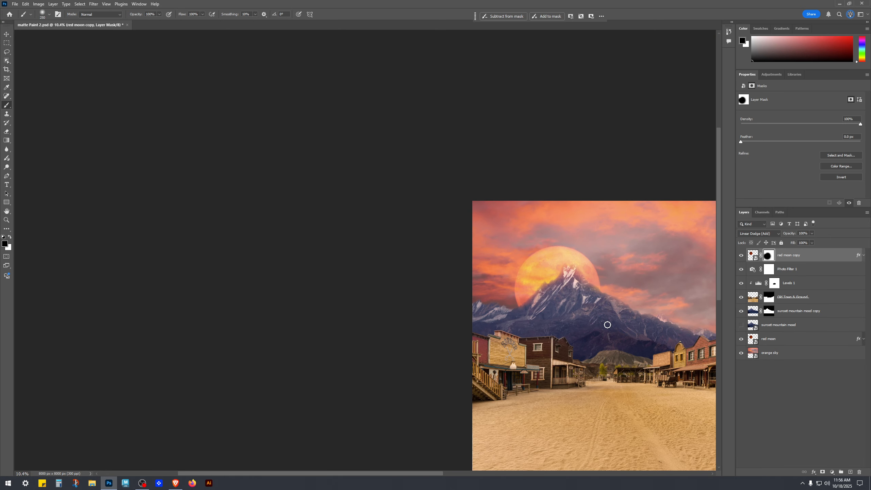
pyautogui.press('v')
pyautogui.moveTo(624, 325); pyautogui.dragTo(428, 230)
pyautogui.click(775, 422)
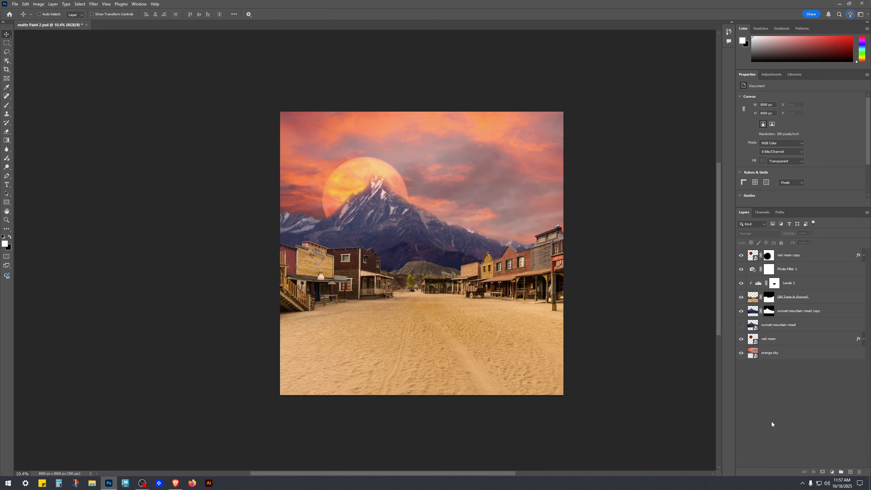
pyautogui.scroll(6, 383, 268)
pyautogui.keyDown('ctrl'); pyautogui.click(383, 268); pyautogui.keyUp('ctrl')
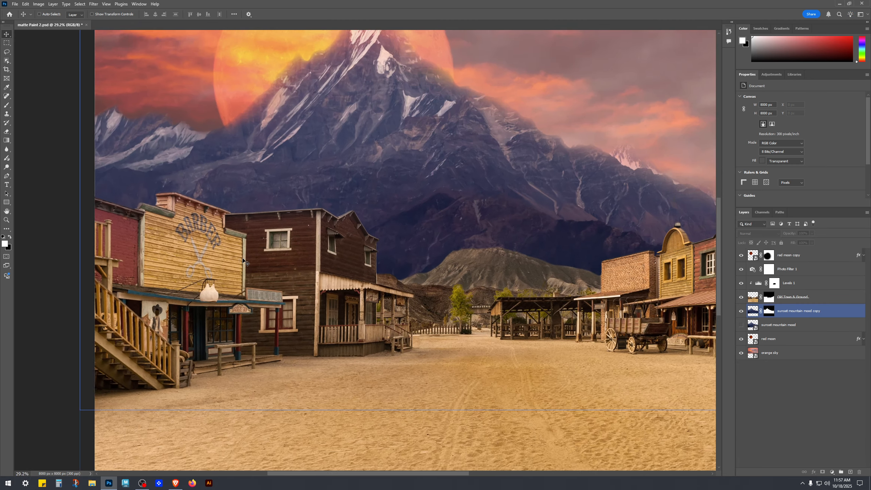
pyautogui.scroll(2, 240, 261)
pyautogui.keyDown('ctrl'); pyautogui.click(255, 257); pyautogui.keyUp('ctrl')
pyautogui.moveTo(264, 233); pyautogui.dragTo(351, 271)
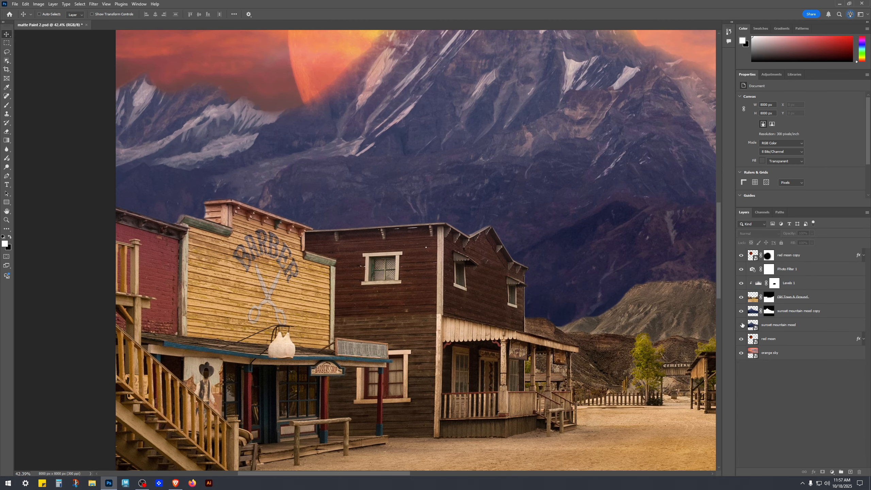
# Step: Select the Old Town & Ground layer mask and paint with a large brush over the left background mountains
pyautogui.click(792, 311)
pyautogui.click(780, 302)
pyautogui.click(740, 297)
pyautogui.click(740, 297)
pyautogui.click(768, 299)
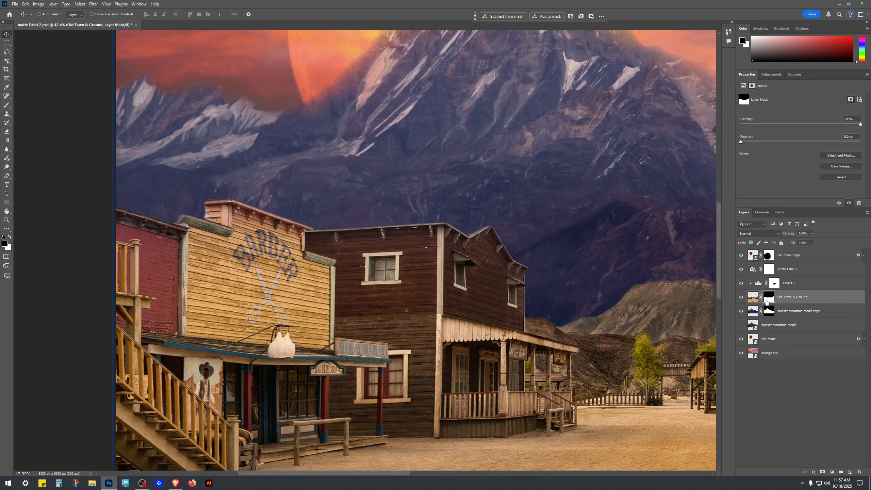
pyautogui.press('b')
pyautogui.press(']')
pyautogui.press(']')
pyautogui.press(']')
pyautogui.press(']')
pyautogui.press(']')
pyautogui.press(']')
pyautogui.press(']')
pyautogui.scroll(-5, 325, 167)
pyautogui.press(']')
pyautogui.press(']')
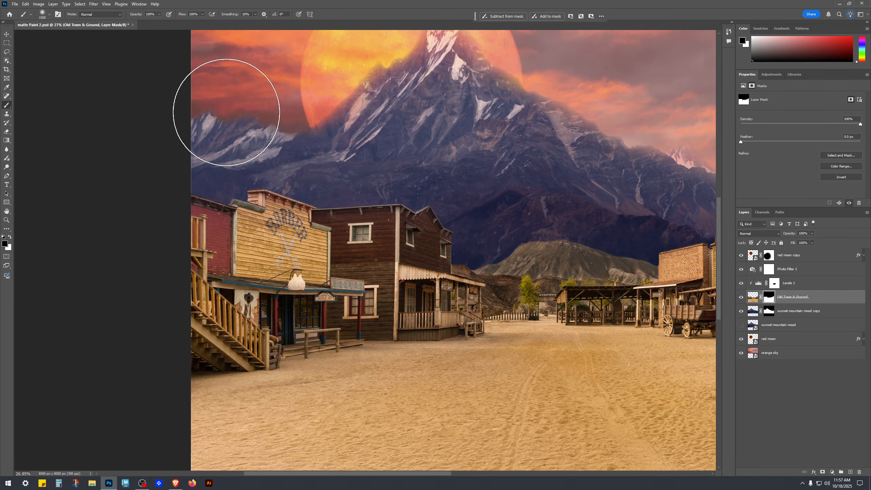
pyautogui.press(']')
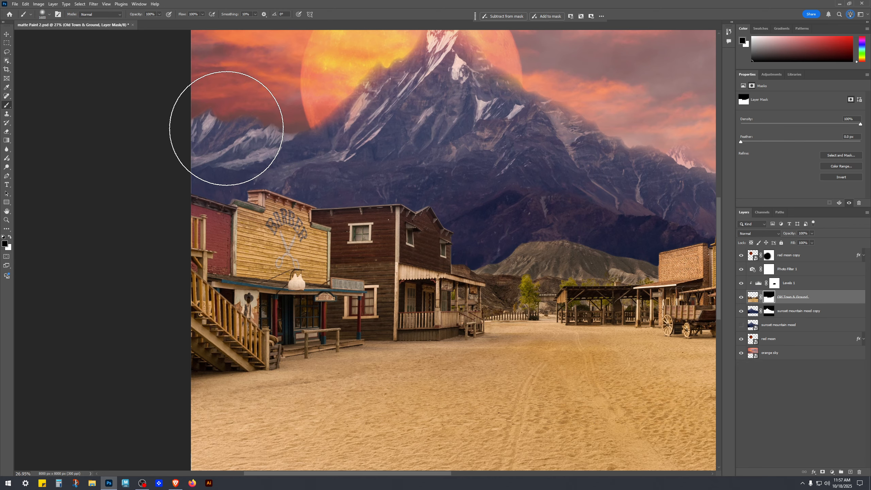
pyautogui.moveTo(294, 129)
pyautogui.mouseDown()
pyautogui.moveTo(311, 127)
pyautogui.moveTo(302, 134)
pyautogui.mouseUp()
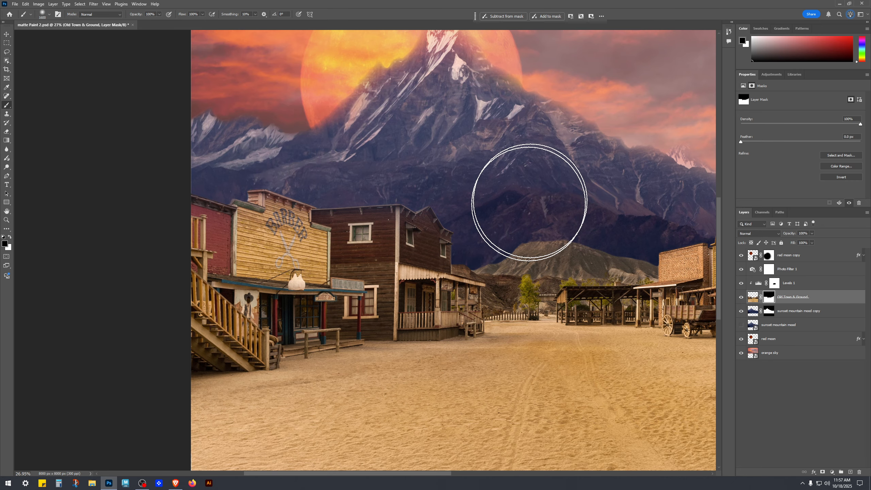
# Step: With a smaller brush, paint on the Old Town & Ground mask across the mountains above the left buildings
pyautogui.press('[')
pyautogui.press('[')
pyautogui.press('[')
pyautogui.press('[')
pyautogui.press('[')
pyautogui.press('[')
pyautogui.press('[')
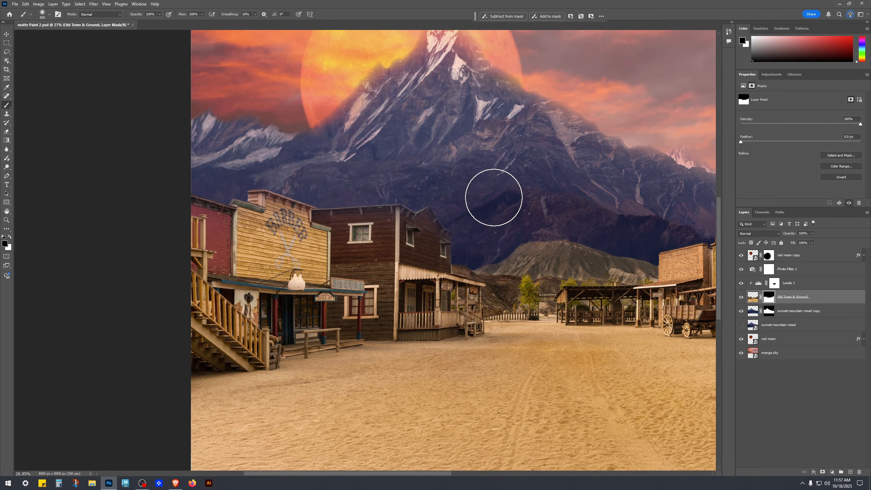
pyautogui.scroll(2, 295, 179)
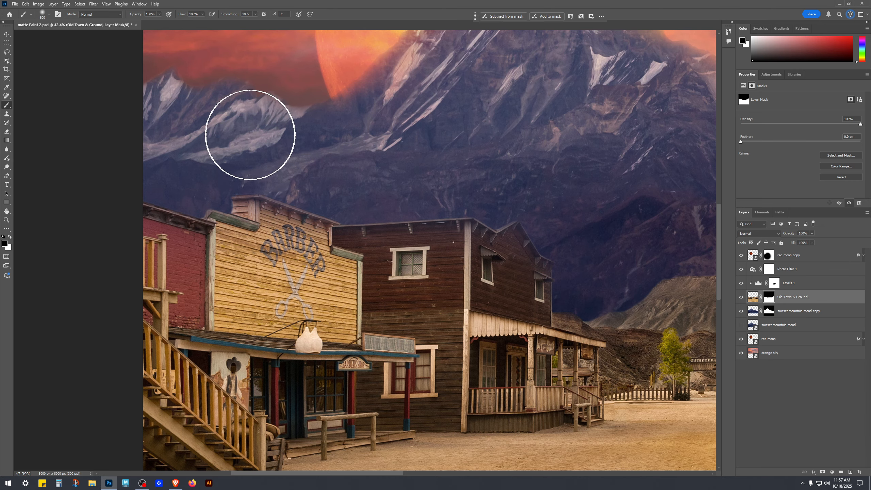
pyautogui.moveTo(555, 170); pyautogui.dragTo(602, 160)
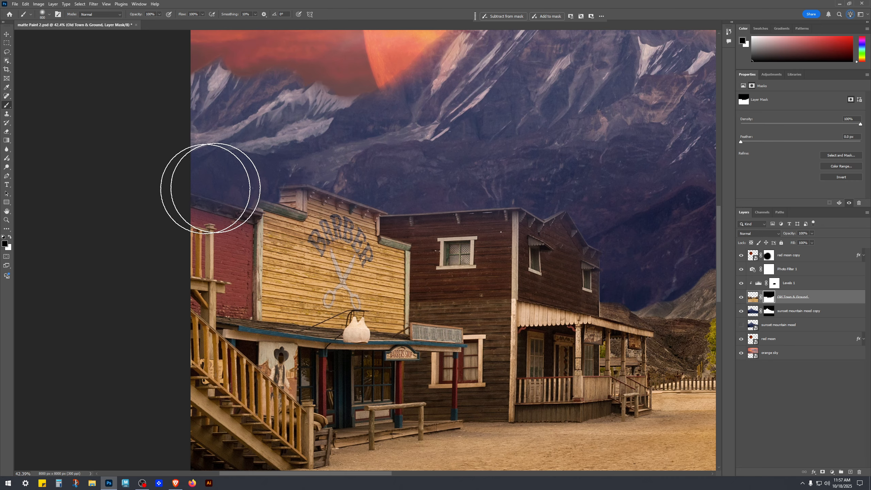
# Step: Paint on the Old Town & Ground mask along the roofline of the left buildings
pyautogui.scroll(-5, 338, 234)
pyautogui.scroll(13, 256, 262)
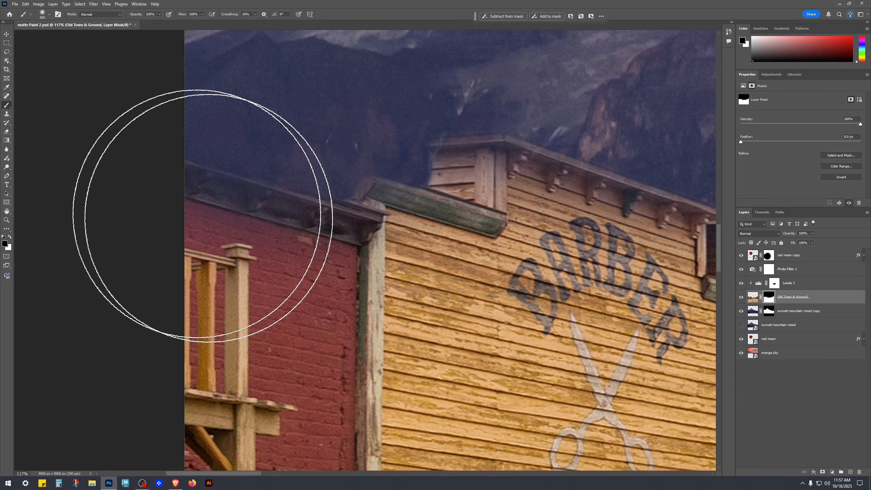
pyautogui.scroll(-6, 202, 216)
pyautogui.scroll(2, 389, 175)
pyautogui.scroll(-2, 546, 287)
pyautogui.moveTo(592, 255); pyautogui.dragTo(212, 208)
pyautogui.moveTo(539, 212); pyautogui.dragTo(354, 216)
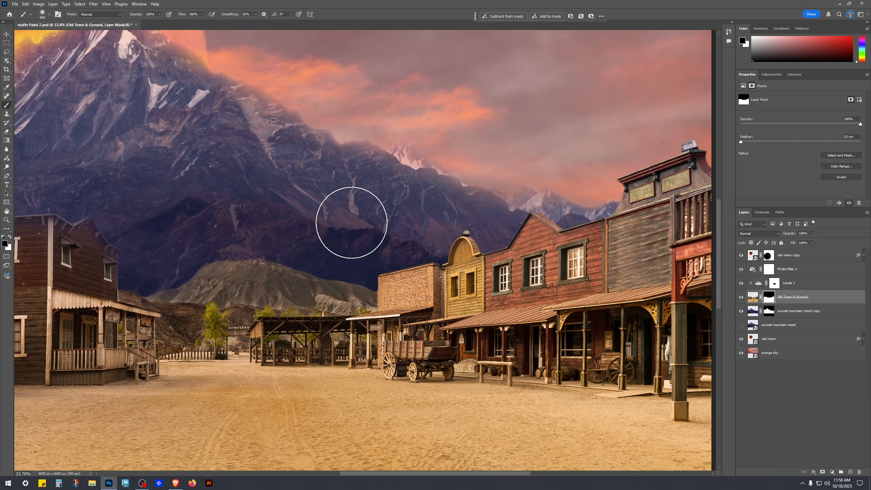
# Step: Toggle the Old Town & Ground layer's visibility to compare the mountain blend above the left buildings
pyautogui.scroll(5, 383, 273)
pyautogui.scroll(-2, 387, 161)
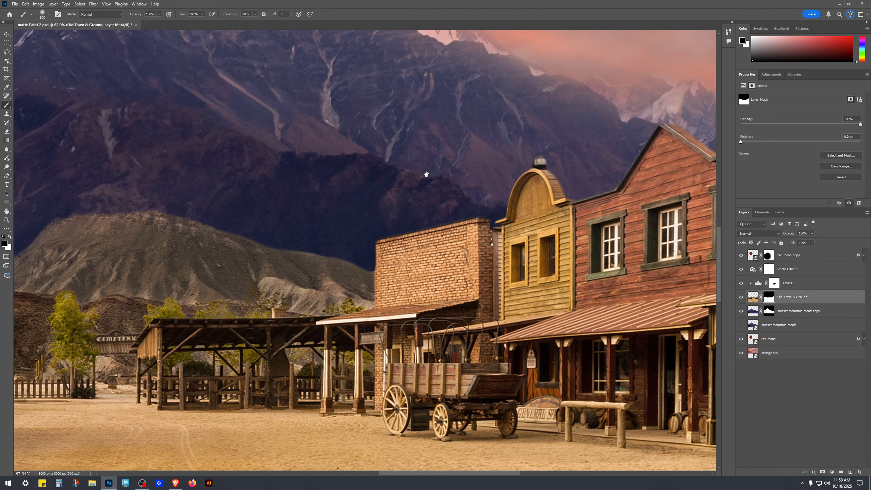
pyautogui.moveTo(426, 174); pyautogui.dragTo(468, 219)
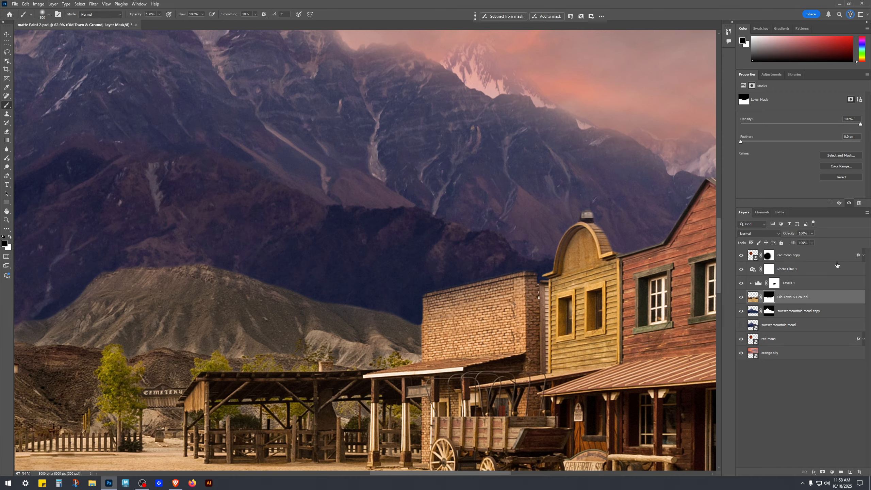
pyautogui.click(742, 297)
pyautogui.click(742, 297)
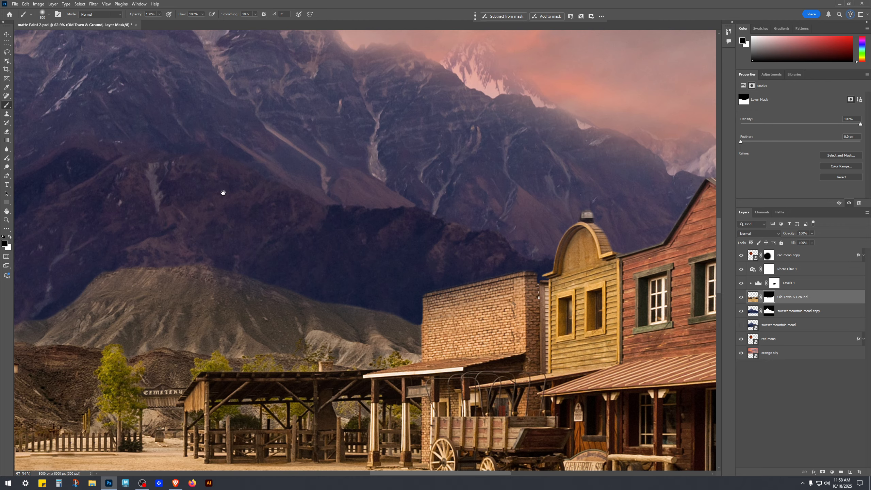
pyautogui.moveTo(206, 197); pyautogui.dragTo(460, 180)
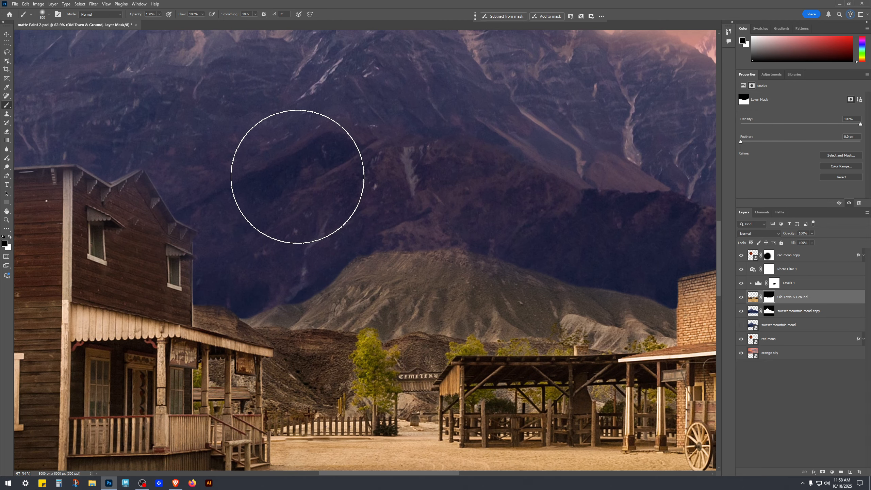
pyautogui.press('[')
pyautogui.press('[')
pyautogui.press('[')
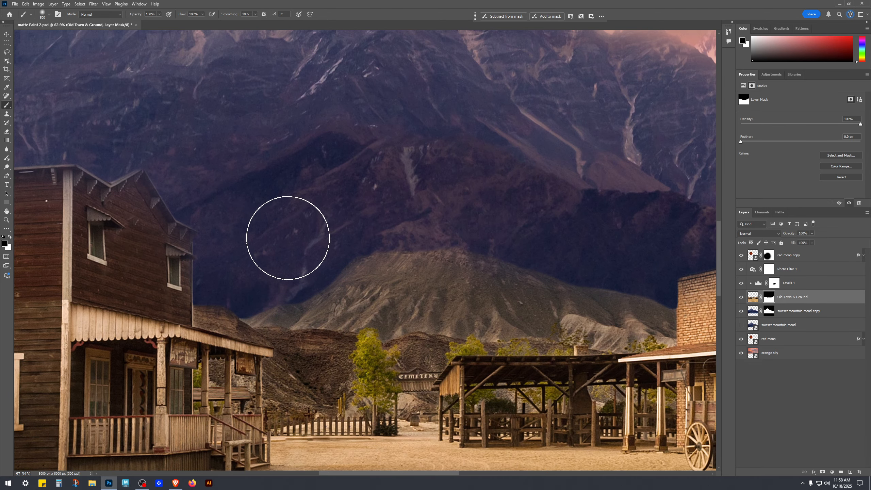
pyautogui.press('[')
pyautogui.press('[')
pyautogui.press('[')
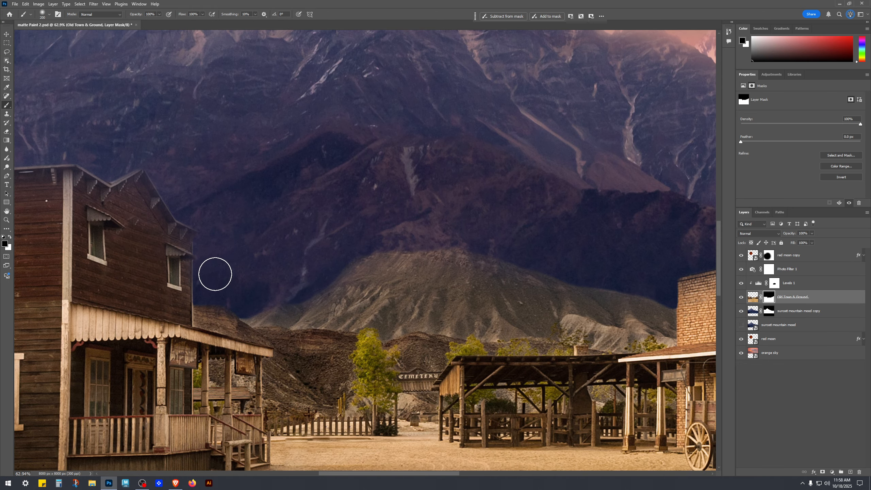
pyautogui.scroll(-5, 333, 223)
pyautogui.moveTo(563, 206); pyautogui.dragTo(222, 231)
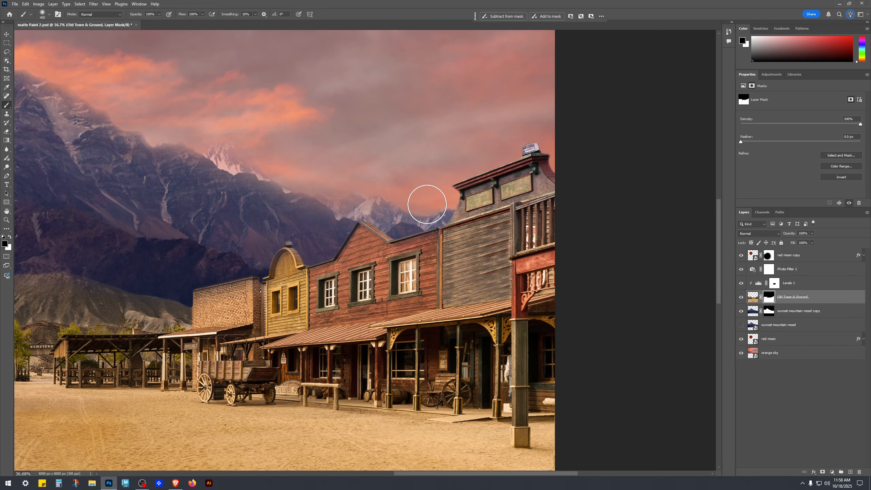
# Step: Paint on the Old Town & Ground mask with a small brush to erase the sign box atop the tall right building
pyautogui.press(']')
pyautogui.press(']')
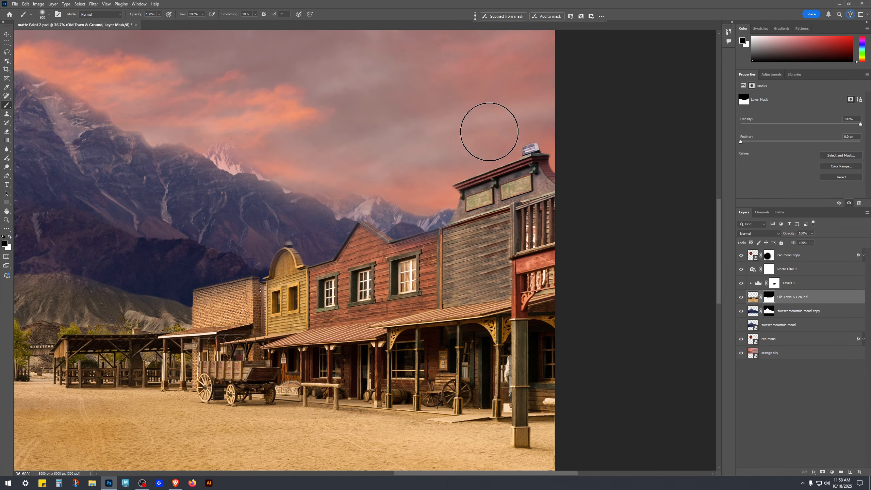
pyautogui.scroll(4, 527, 132)
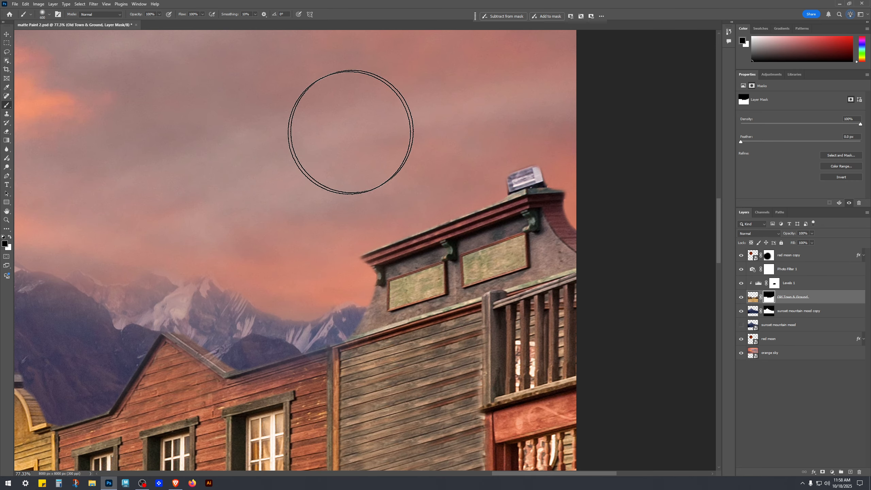
pyautogui.press(']')
pyautogui.press(']')
pyautogui.press(']')
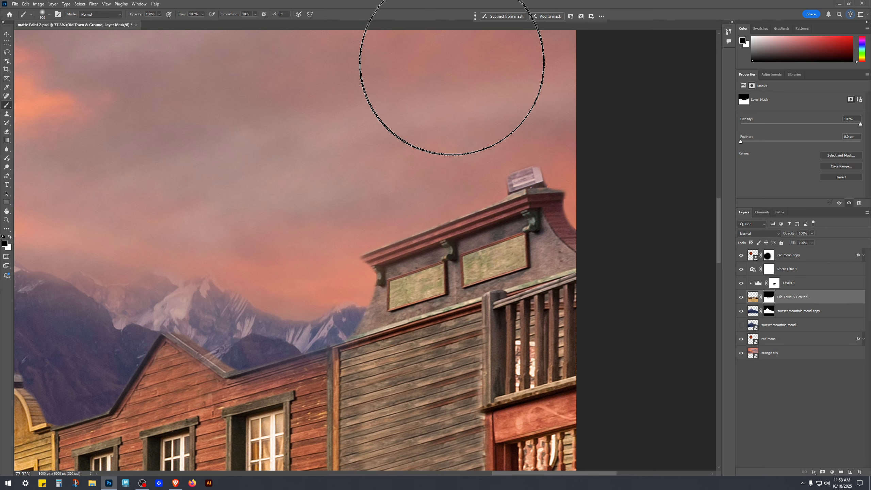
pyautogui.press('v')
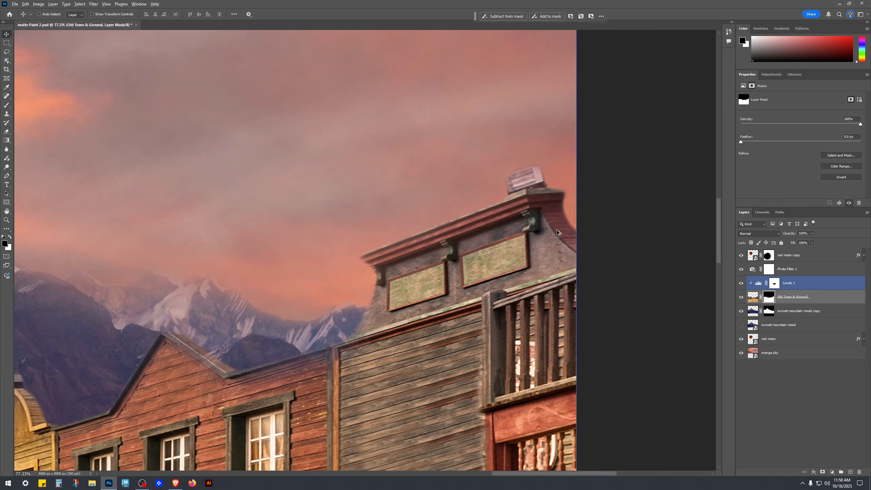
pyautogui.scroll(5, 549, 200)
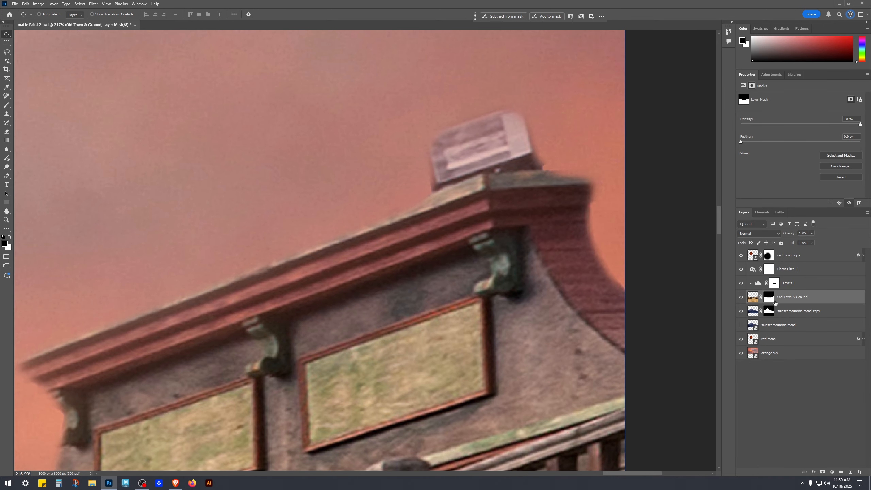
pyautogui.scroll(2, 499, 155)
pyautogui.scroll(2, 499, 155)
pyautogui.press('b')
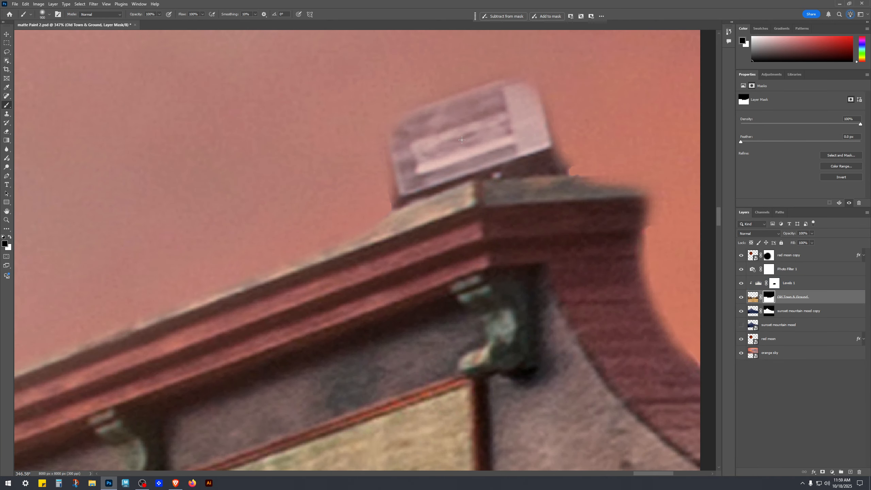
pyautogui.press('[')
pyautogui.press('[')
pyautogui.press('[')
pyautogui.press('[')
pyautogui.press('[')
pyautogui.press('[')
pyautogui.press('[')
pyautogui.press('[')
pyautogui.press('[')
pyautogui.press('[')
pyautogui.press('[')
pyautogui.press('[')
pyautogui.press('[')
pyautogui.press('[')
pyautogui.press('[')
pyautogui.press('[')
pyautogui.moveTo(372, 128)
pyautogui.mouseDown()
pyautogui.moveTo(286, 137)
pyautogui.moveTo(489, 102)
pyautogui.mouseUp()
pyautogui.scroll(1, 492, 144)
pyautogui.scroll(2, 494, 140)
pyautogui.press('[')
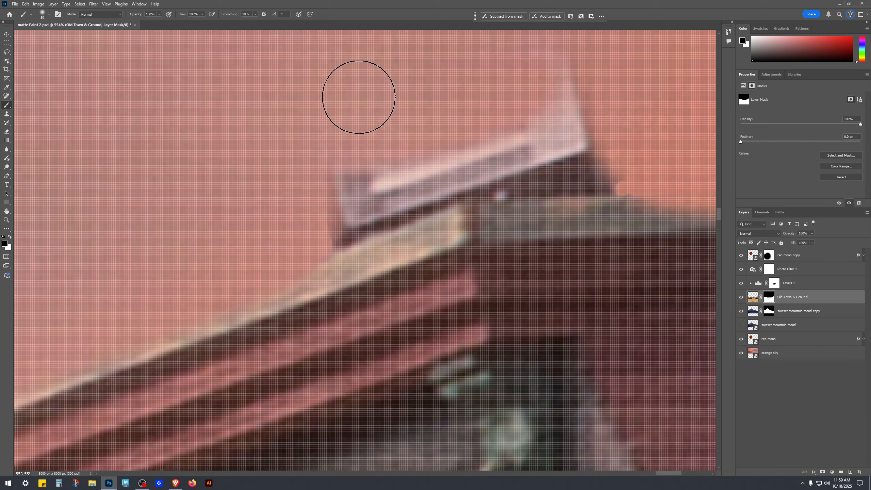
pyautogui.press('[')
pyautogui.press('[')
pyautogui.press('[')
pyautogui.moveTo(603, 133)
pyautogui.mouseDown()
pyautogui.moveTo(560, 128)
pyautogui.moveTo(599, 161)
pyautogui.moveTo(582, 153)
pyautogui.moveTo(648, 155)
pyautogui.moveTo(656, 165)
pyautogui.moveTo(642, 161)
pyautogui.mouseUp()
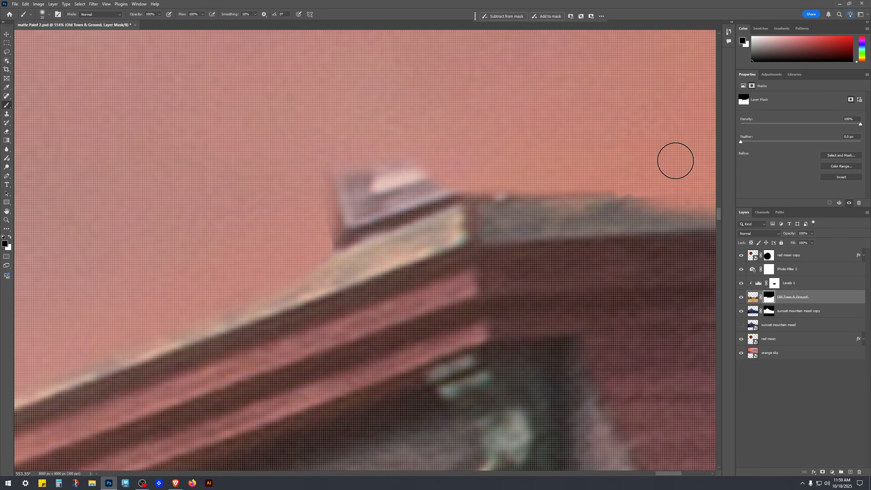
pyautogui.moveTo(418, 147)
pyautogui.mouseDown()
pyautogui.moveTo(232, 201)
pyautogui.moveTo(339, 213)
pyautogui.mouseUp()
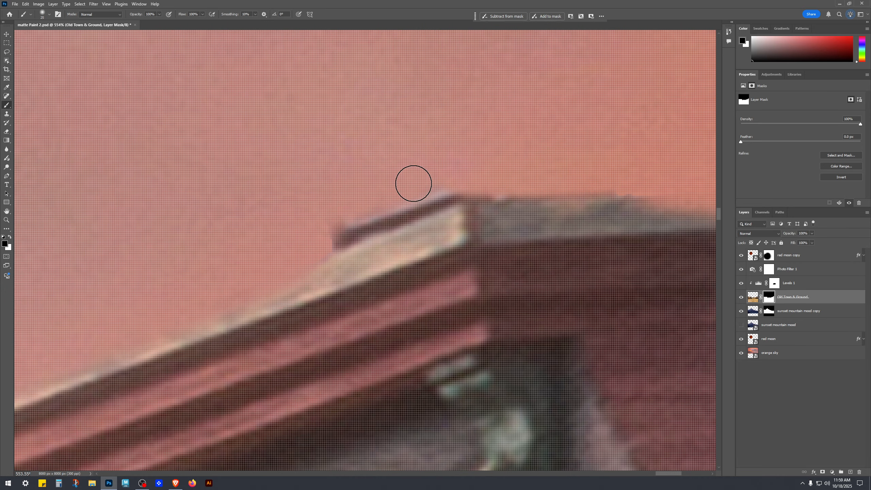
pyautogui.moveTo(452, 192)
pyautogui.mouseDown()
pyautogui.moveTo(290, 245)
pyautogui.moveTo(457, 178)
pyautogui.mouseUp()
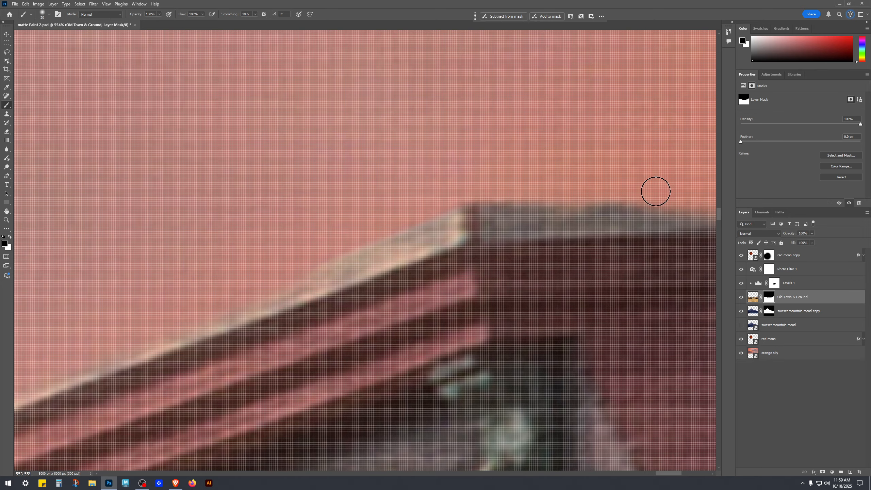
# Step: Zoom out to review the roofline blend against the sky across the whole scene
pyautogui.scroll(-10, 655, 188)
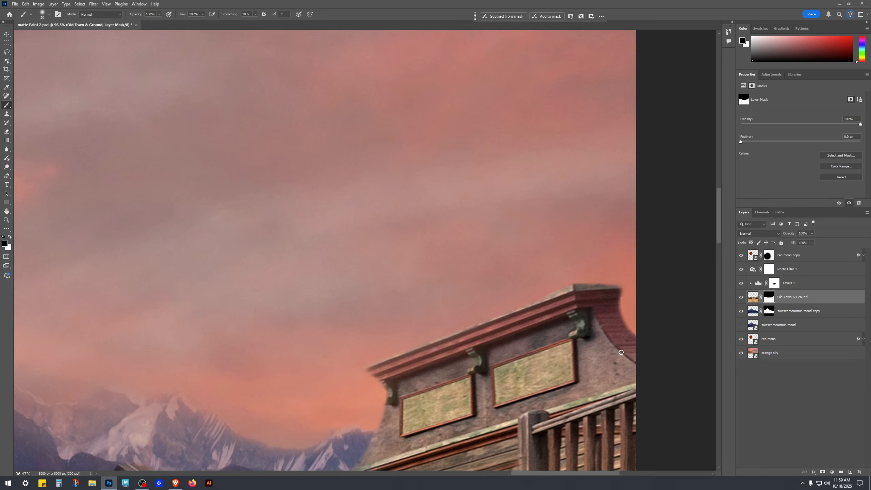
pyautogui.scroll(5, 620, 352)
pyautogui.press(']')
pyautogui.press(']')
pyautogui.press(']')
pyautogui.press(']')
pyautogui.press(']')
pyautogui.press(']')
pyautogui.press(']')
pyautogui.press(']')
pyautogui.press(']')
pyautogui.press(']')
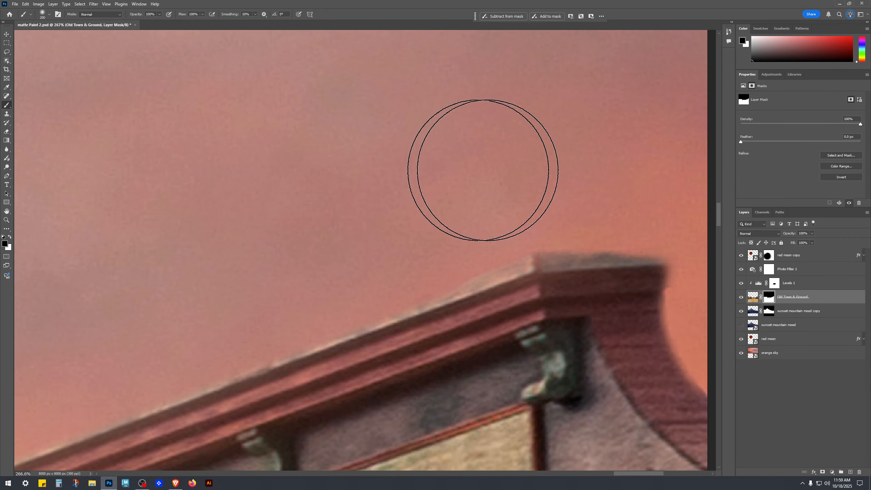
pyautogui.keyDown('alt'); pyautogui.scroll(-3, 638, 210); pyautogui.keyUp('alt')
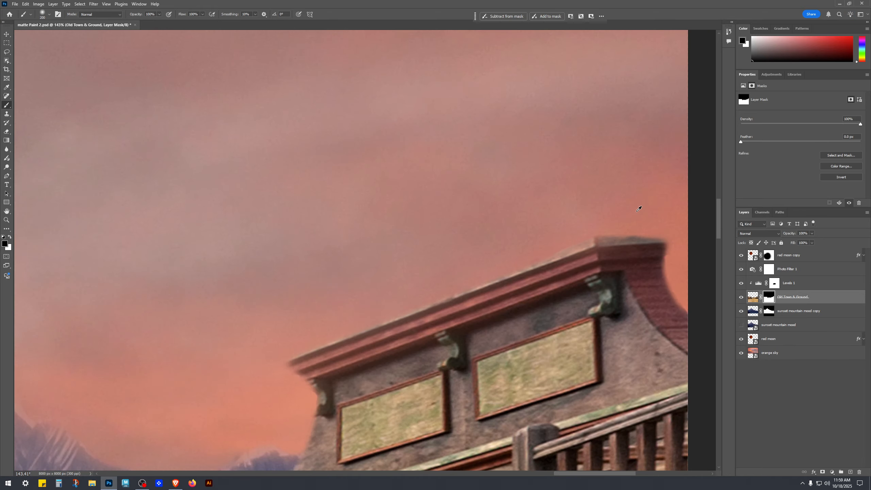
pyautogui.keyDown('alt'); pyautogui.scroll(-5, 638, 211); pyautogui.keyUp('alt')
pyautogui.press('v')
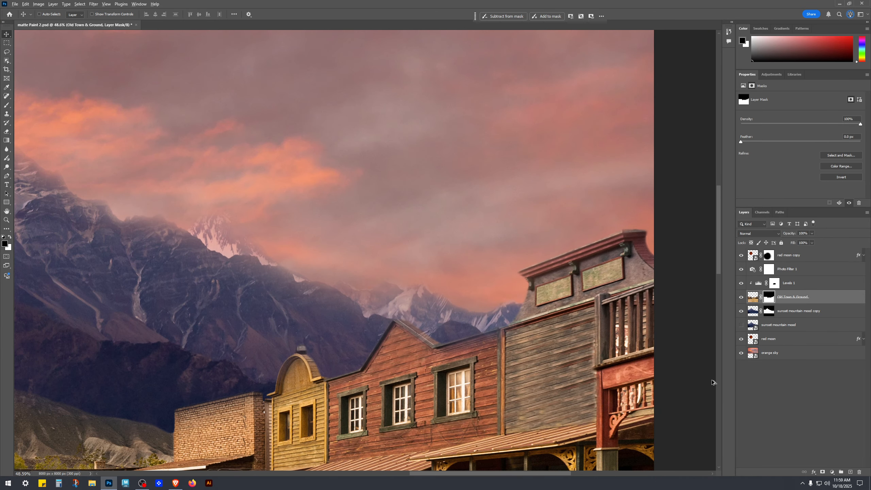
pyautogui.keyDown('alt'); pyautogui.scroll(-4, 713, 379); pyautogui.keyUp('alt')
pyautogui.moveTo(399, 413); pyautogui.dragTo(616, 330)
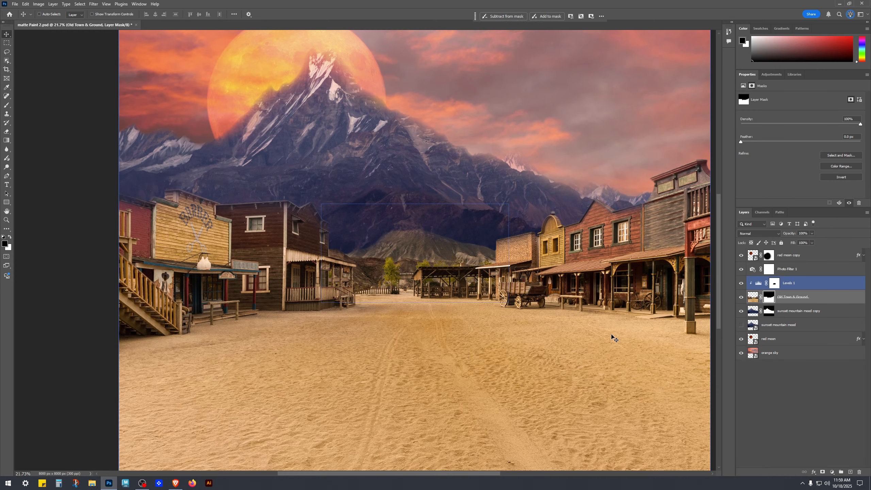
pyautogui.click(803, 434)
pyautogui.keyDown('alt'); pyautogui.scroll(9, 583, 309); pyautogui.keyUp('alt')
pyautogui.keyDown('alt'); pyautogui.scroll(6, 589, 302); pyautogui.keyUp('alt')
pyautogui.click(768, 302)
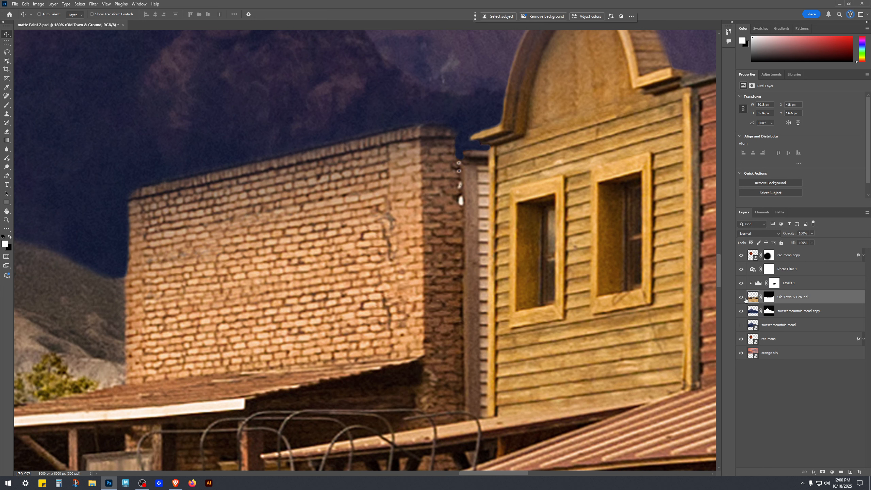
pyautogui.click(850, 472)
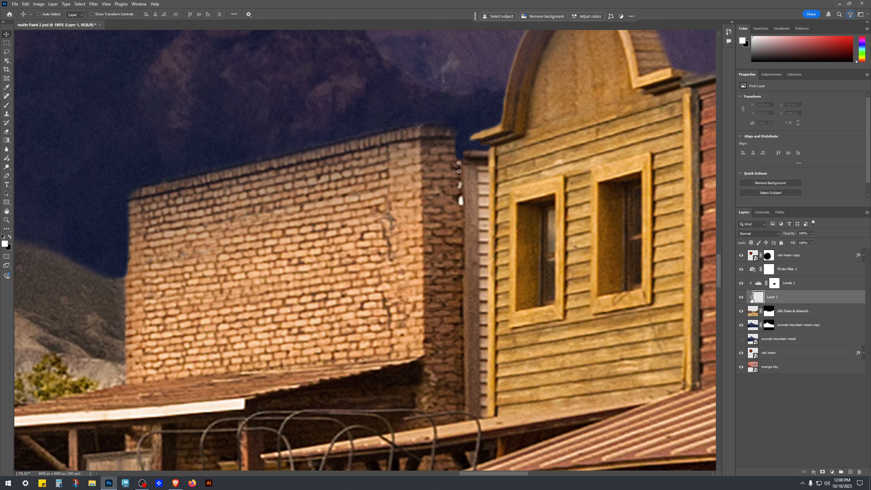
pyautogui.click(778, 283)
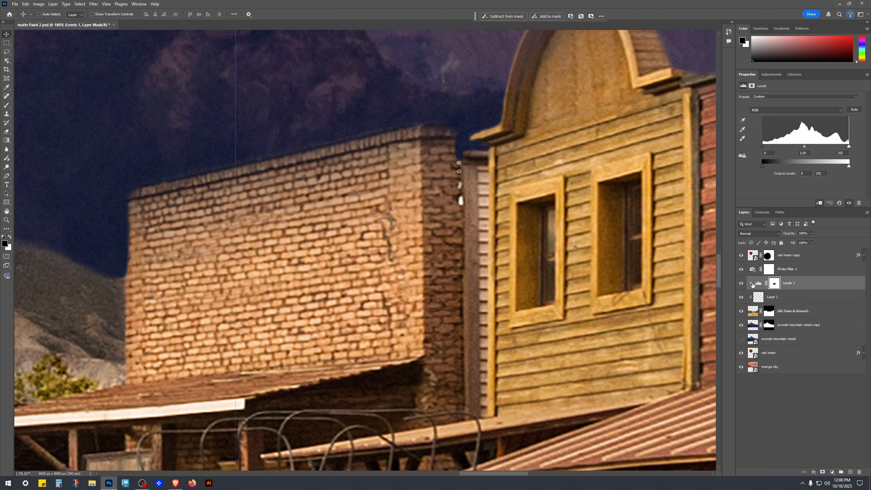
pyautogui.click(803, 299)
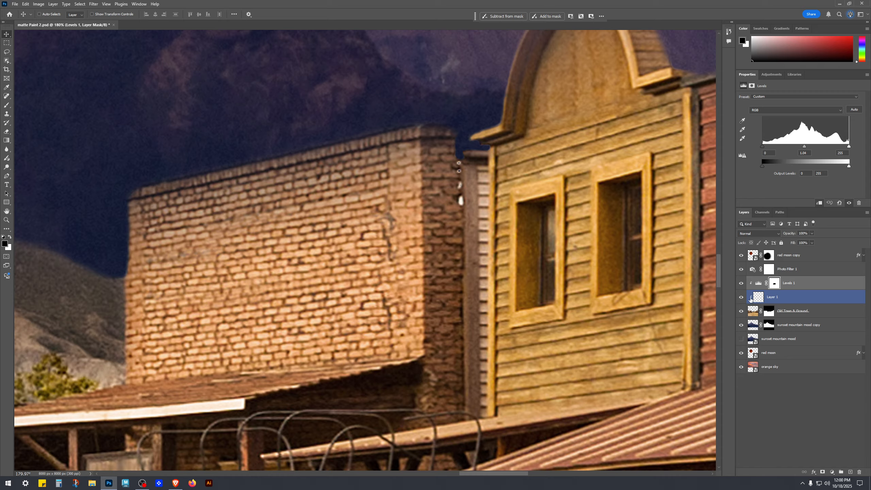
pyautogui.press('Delete')
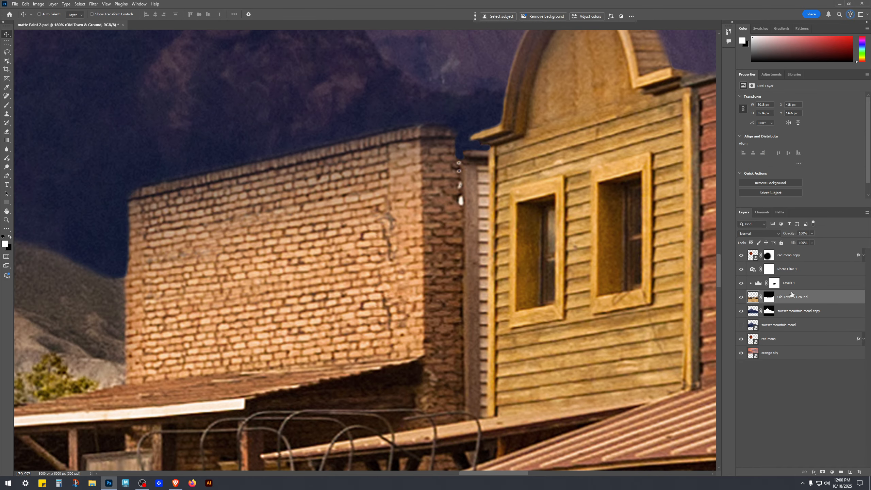
# Step: Add a new empty layer above the Old Town & Ground layer and switch to a small brush
pyautogui.click(851, 473)
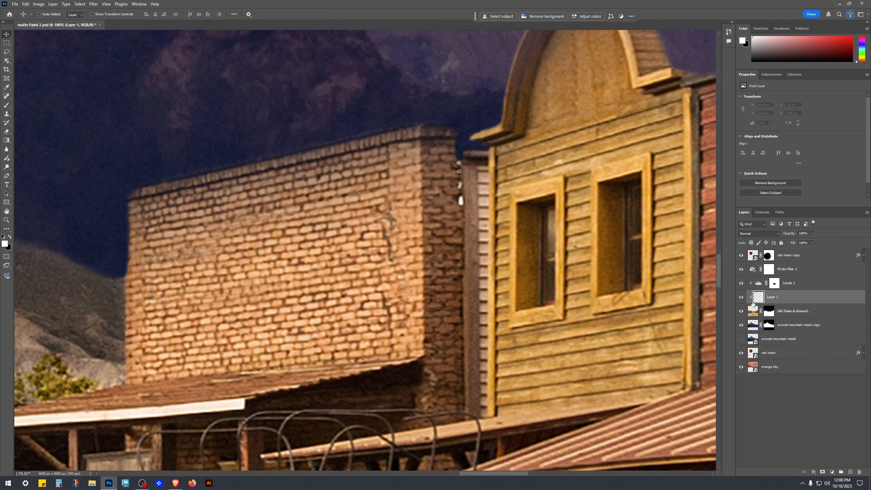
pyautogui.scroll(6, 470, 147)
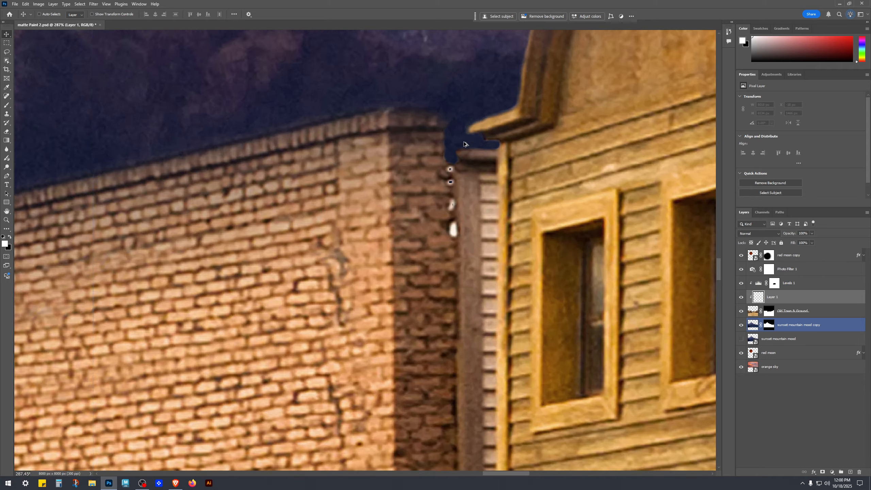
pyautogui.press('b')
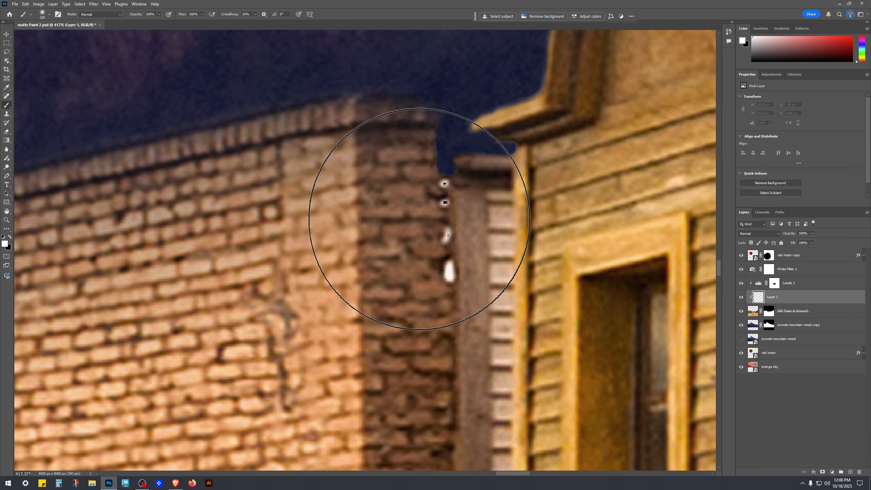
pyautogui.press('[')
pyautogui.press('[')
pyautogui.press('[')
pyautogui.press('[')
pyautogui.press('[')
pyautogui.press('[')
pyautogui.press('[')
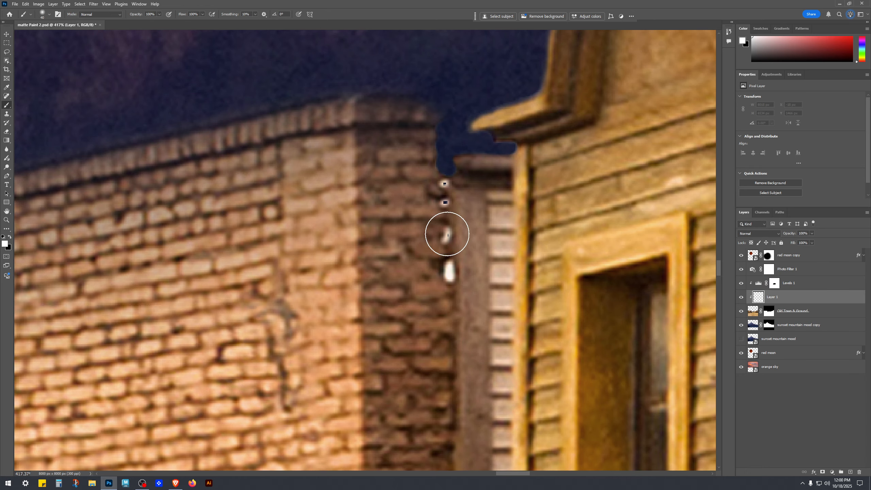
pyautogui.scroll(3, 442, 226)
pyautogui.scroll(1, 439, 212)
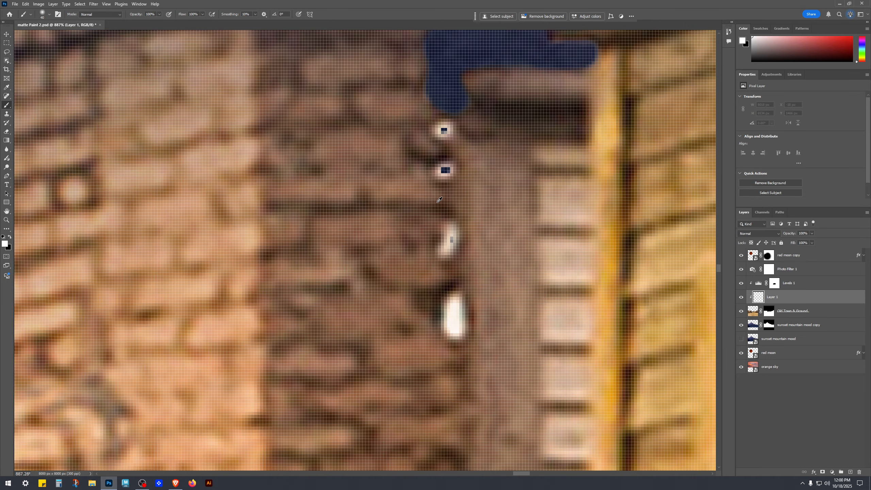
# Step: Sample the brown brick colour and paint over the white spots along the brick wall's edge
pyautogui.keyDown('alt'); pyautogui.click(439, 224); pyautogui.keyUp('alt')
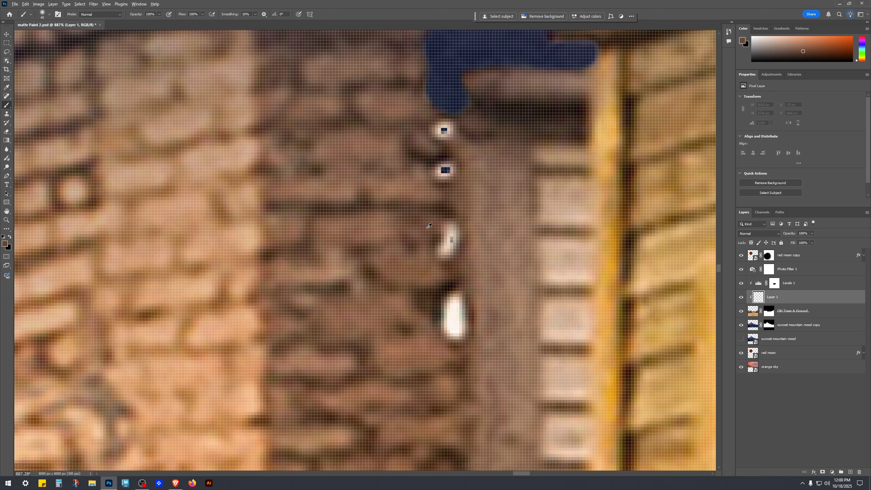
pyautogui.press('[')
pyautogui.press('[')
pyautogui.press('[')
pyautogui.press('[')
pyautogui.press('[')
pyautogui.press('[')
pyautogui.moveTo(445, 239); pyautogui.dragTo(448, 240)
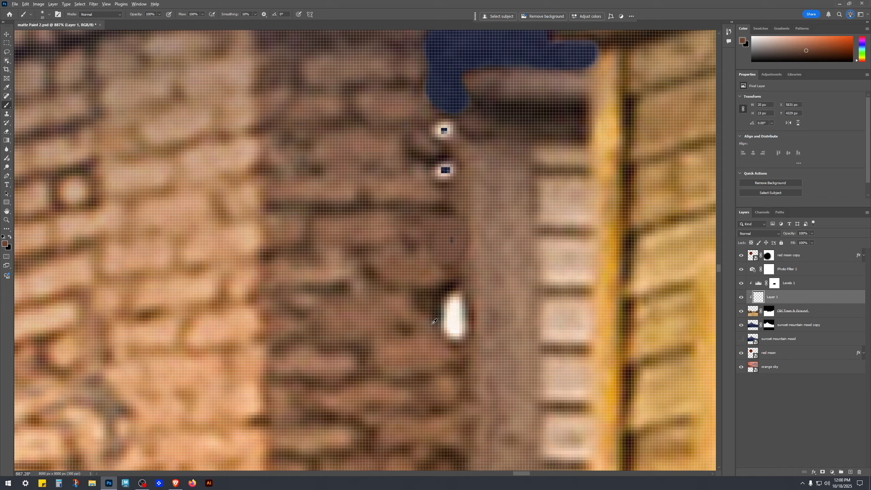
pyautogui.moveTo(438, 320); pyautogui.dragTo(457, 305)
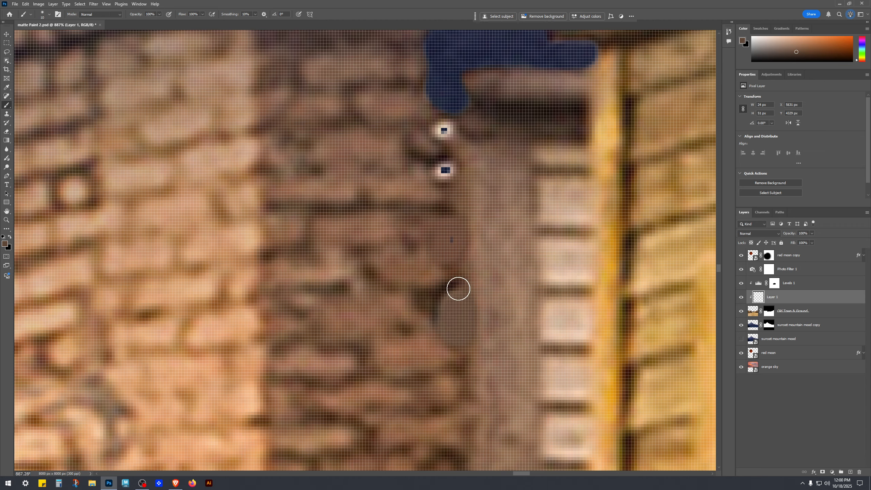
# Step: Paint brown over the remaining white spots along the brick wall's edge on Layer 1
pyautogui.moveTo(446, 177); pyautogui.dragTo(456, 165)
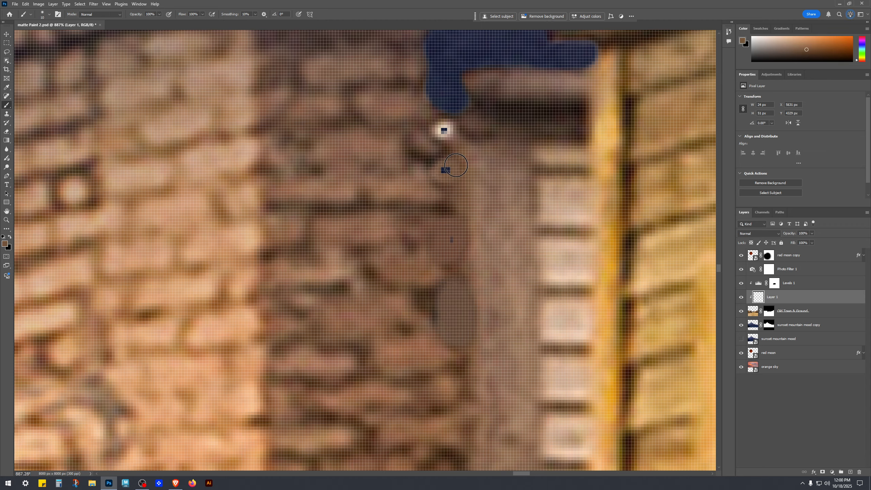
pyautogui.keyDown('alt'); pyautogui.click(434, 133); pyautogui.keyUp('alt')
pyautogui.moveTo(432, 122); pyautogui.dragTo(448, 131)
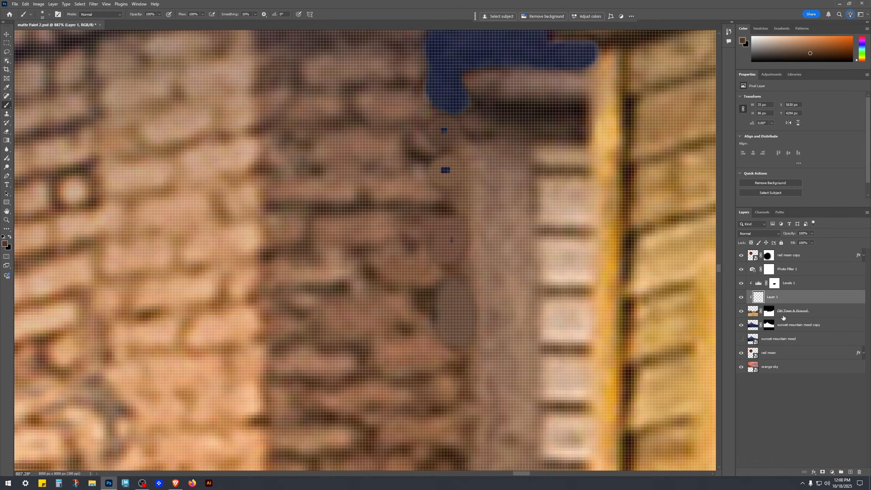
# Step: Zoom out to review the brick building and the whole scene
pyautogui.click(741, 324)
pyautogui.click(741, 326)
pyautogui.scroll(3, 500, 206)
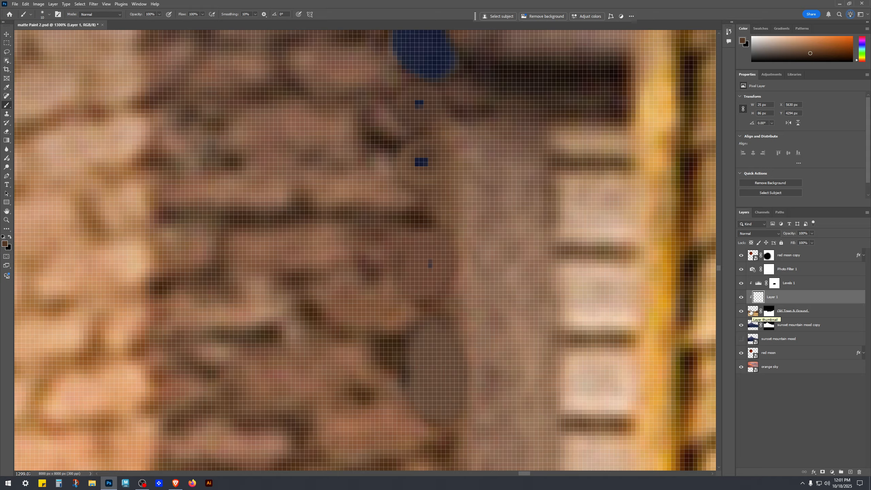
pyautogui.scroll(-13, 509, 302)
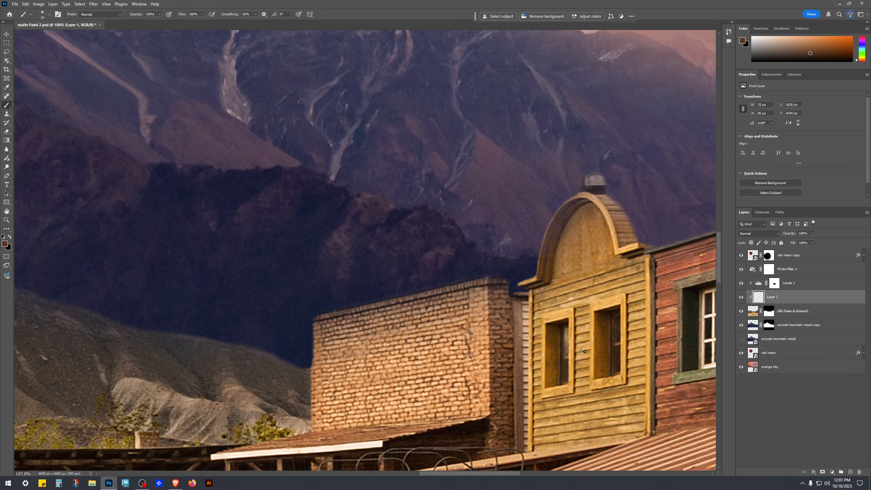
pyautogui.scroll(-3, 584, 352)
pyautogui.press('v')
pyautogui.scroll(-3, 561, 373)
pyautogui.scroll(7, 557, 355)
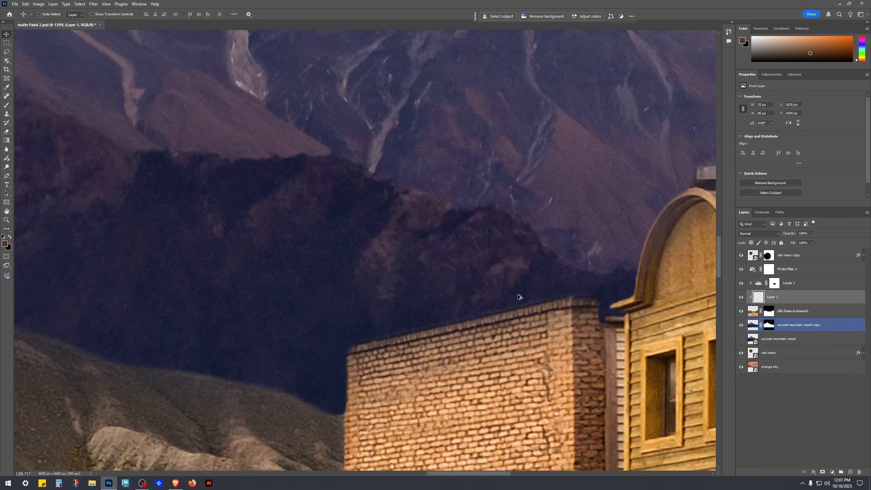
pyautogui.scroll(1, 562, 295)
pyautogui.scroll(-8, 601, 348)
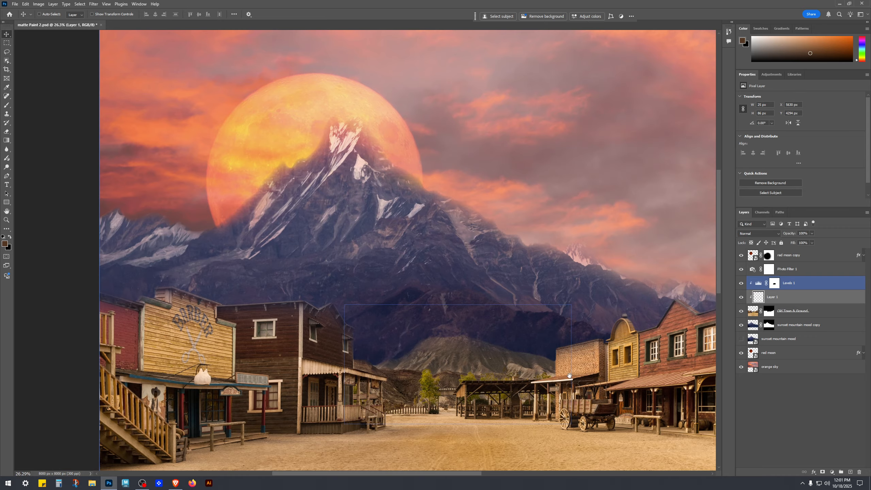
pyautogui.scroll(1, 601, 348)
pyautogui.click(834, 430)
pyautogui.scroll(-4, 487, 343)
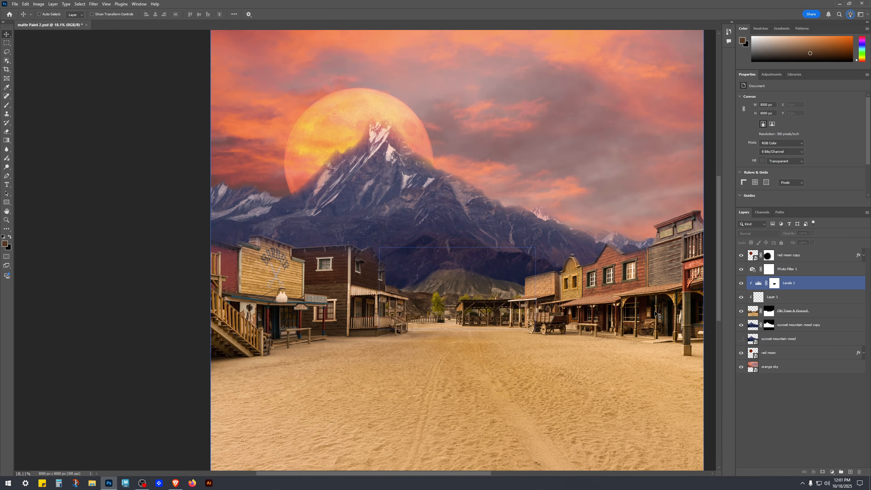
# Step: Select the Old Town & Ground mask and paint with a small white brush to restore the barber shop's rooftop
pyautogui.click(769, 311)
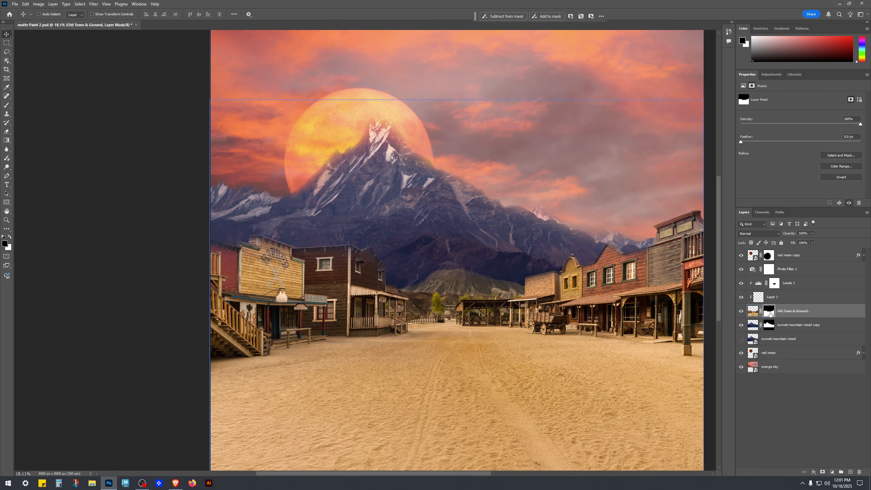
pyautogui.press('b')
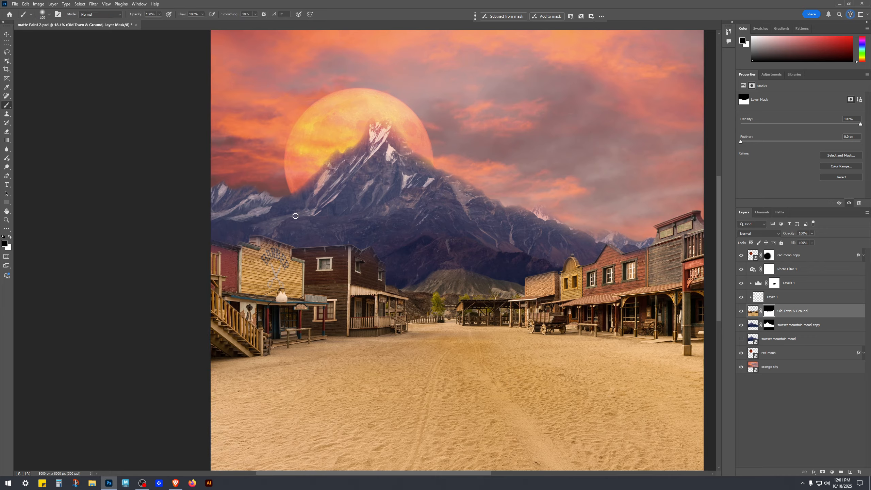
pyautogui.press(']')
pyautogui.press(']')
pyautogui.press(']')
pyautogui.press(']')
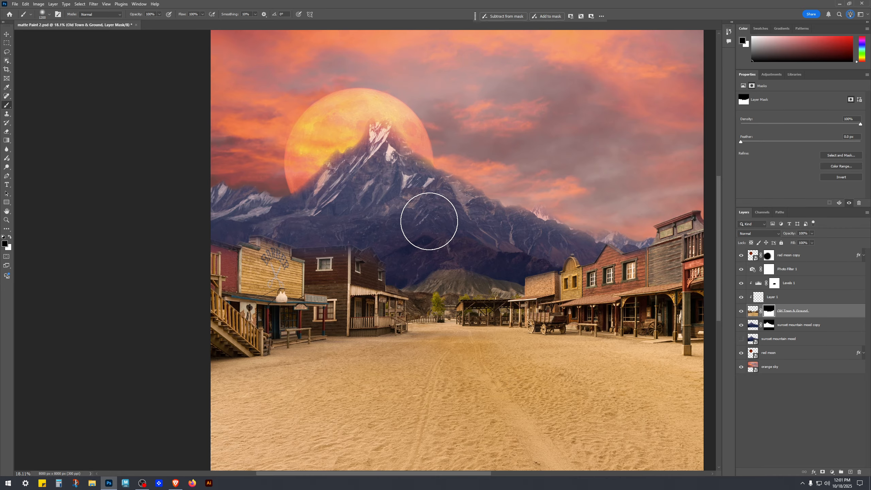
pyautogui.scroll(6, 387, 298)
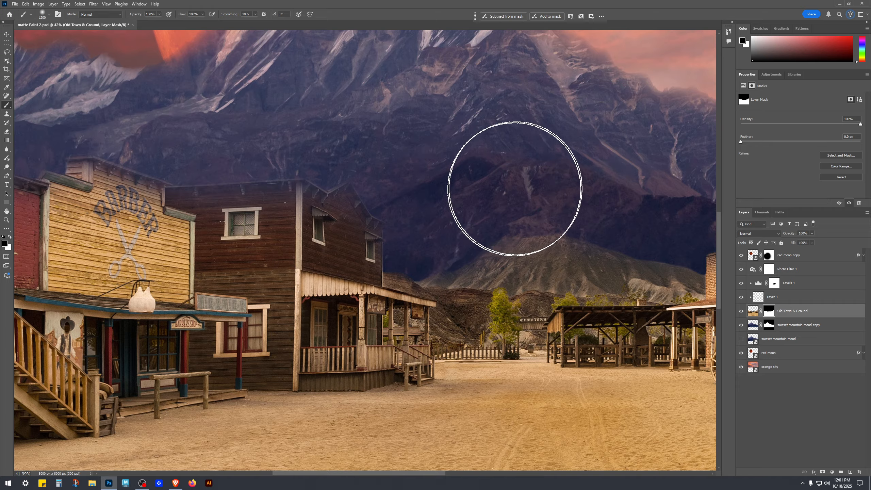
pyautogui.scroll(-5, 503, 192)
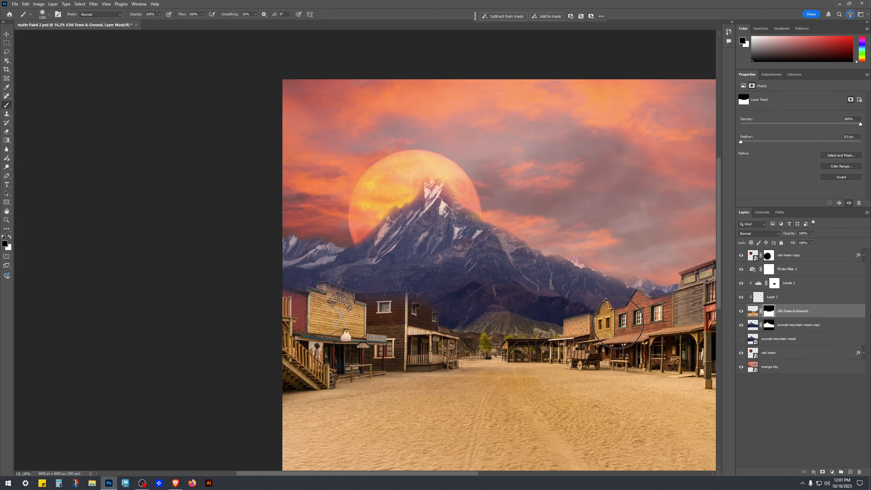
pyautogui.scroll(5, 343, 295)
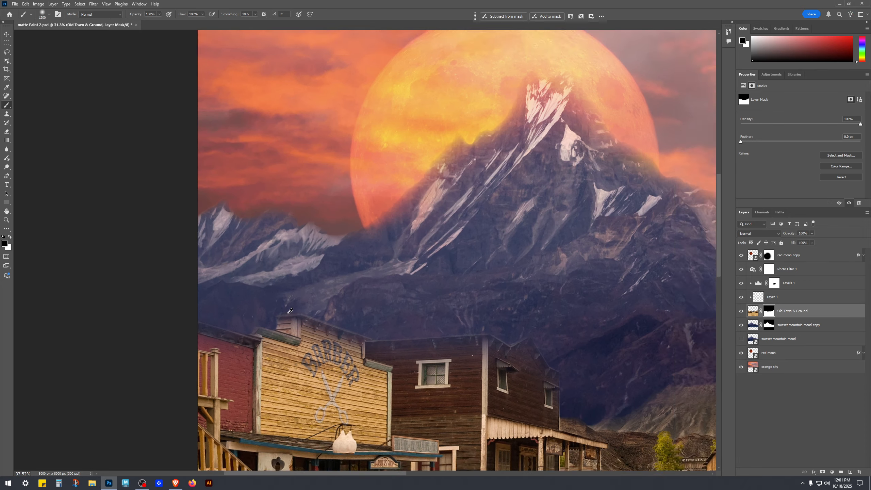
pyautogui.press('x')
pyautogui.press('[')
pyautogui.press('[')
pyautogui.press('[')
pyautogui.press('[')
pyautogui.press('[')
pyautogui.press('[')
pyautogui.press('[')
pyautogui.press('[')
pyautogui.press('[')
pyautogui.scroll(4, 422, 313)
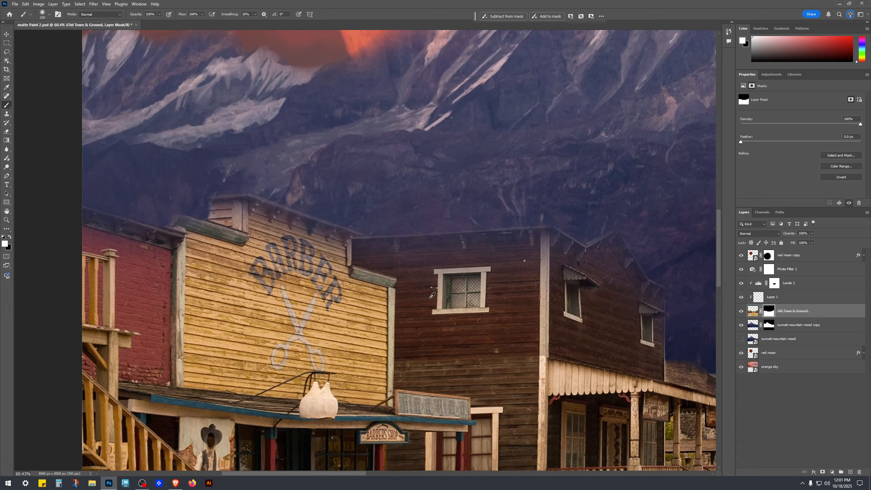
pyautogui.moveTo(346, 233)
pyautogui.mouseDown()
pyautogui.moveTo(317, 249)
pyautogui.moveTo(334, 252)
pyautogui.mouseUp()
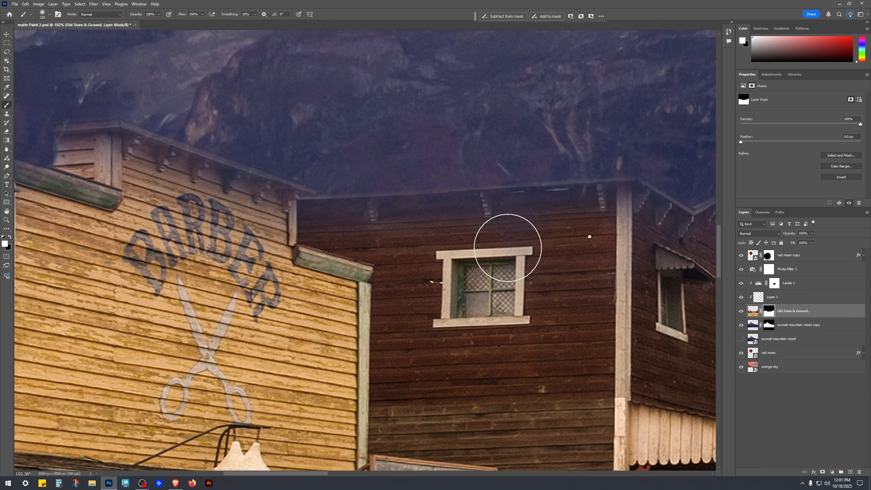
# Step: Paint white on the mask along the brown two-storey building's roofline and porch roof
pyautogui.moveTo(545, 259); pyautogui.dragTo(289, 201)
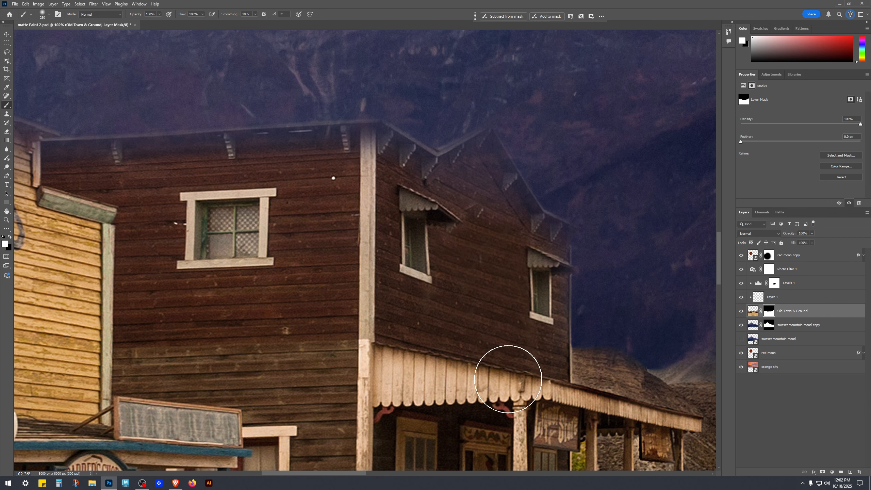
pyautogui.moveTo(496, 401); pyautogui.dragTo(411, 302)
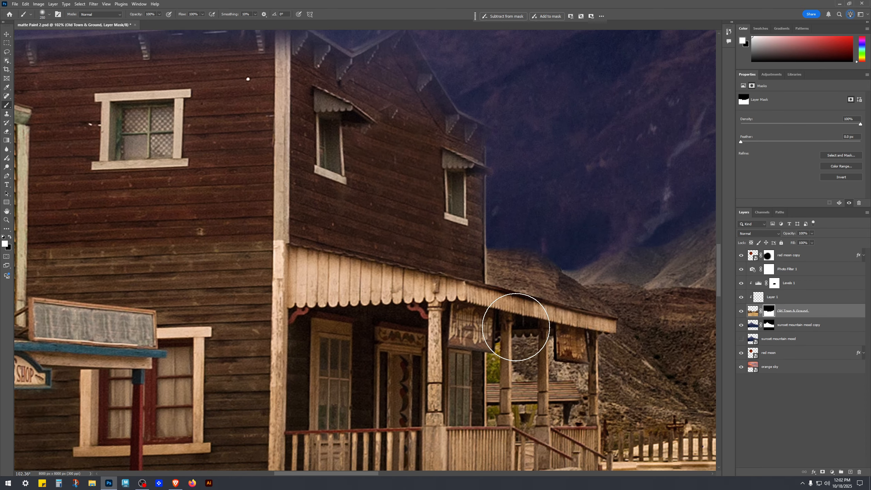
pyautogui.moveTo(450, 329); pyautogui.dragTo(380, 305)
pyautogui.moveTo(239, 229); pyautogui.dragTo(476, 237)
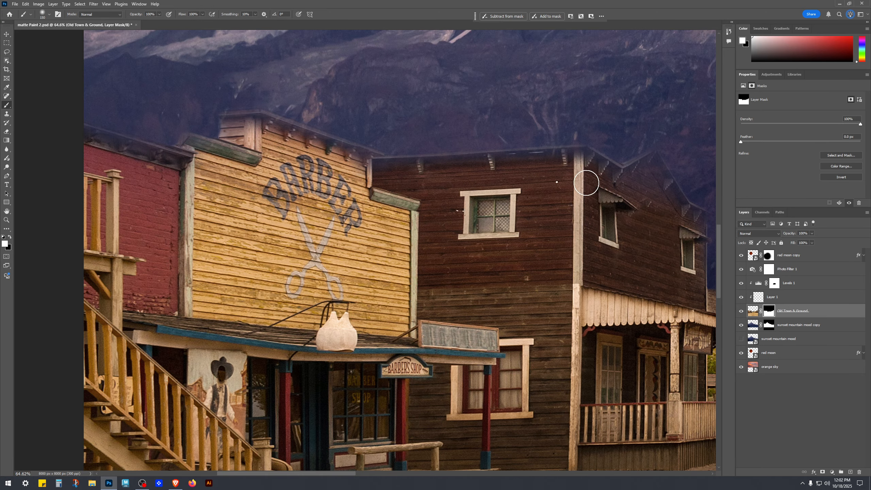
pyautogui.moveTo(660, 292)
pyautogui.mouseDown()
pyautogui.moveTo(519, 265)
pyautogui.moveTo(371, 267)
pyautogui.mouseUp()
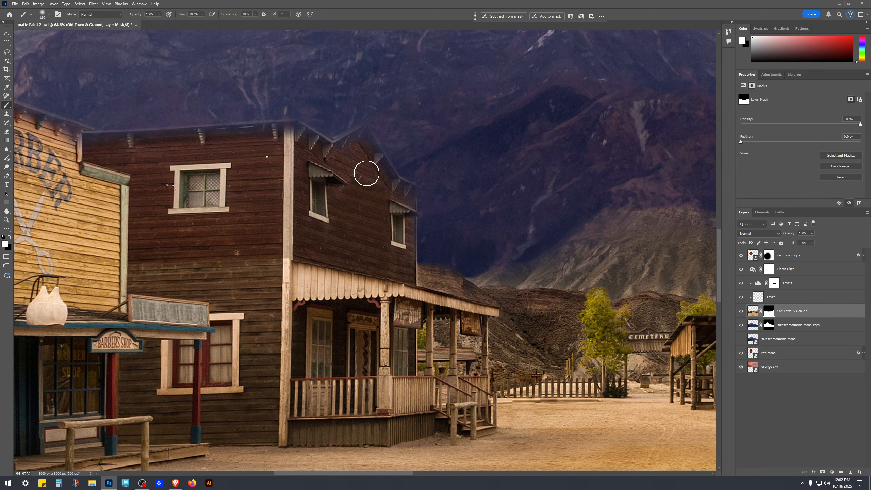
# Step: Refine the brown building's gable roof edge on the mask with a smaller white brush
pyautogui.scroll(-11, 393, 347)
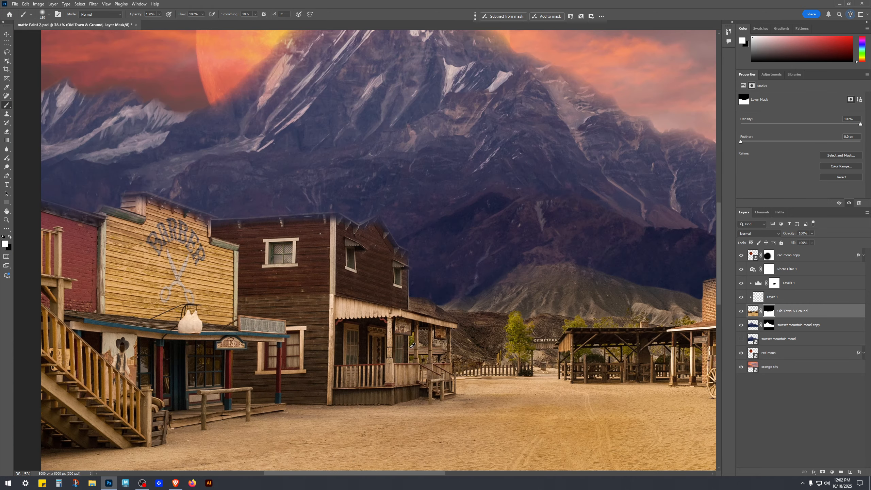
pyautogui.scroll(11, 382, 315)
pyautogui.scroll(5, 396, 252)
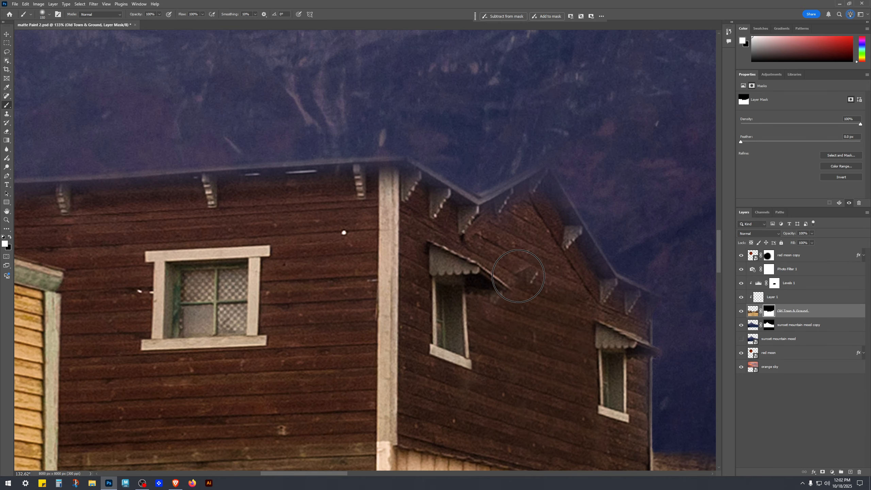
pyautogui.press('[')
pyautogui.press('[')
pyautogui.press('[')
pyautogui.moveTo(537, 197)
pyautogui.mouseDown()
pyautogui.moveTo(445, 267)
pyautogui.moveTo(520, 203)
pyautogui.moveTo(577, 281)
pyautogui.mouseUp()
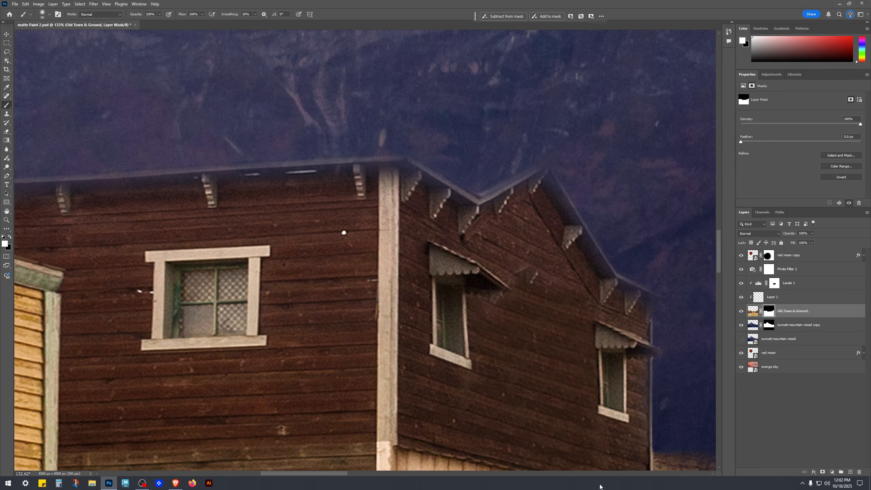
# Step: Touch up the mask near the distant street buildings and fit the whole scene in view
pyautogui.scroll(-5, 583, 384)
pyautogui.scroll(-3, 576, 406)
pyautogui.scroll(2, 589, 398)
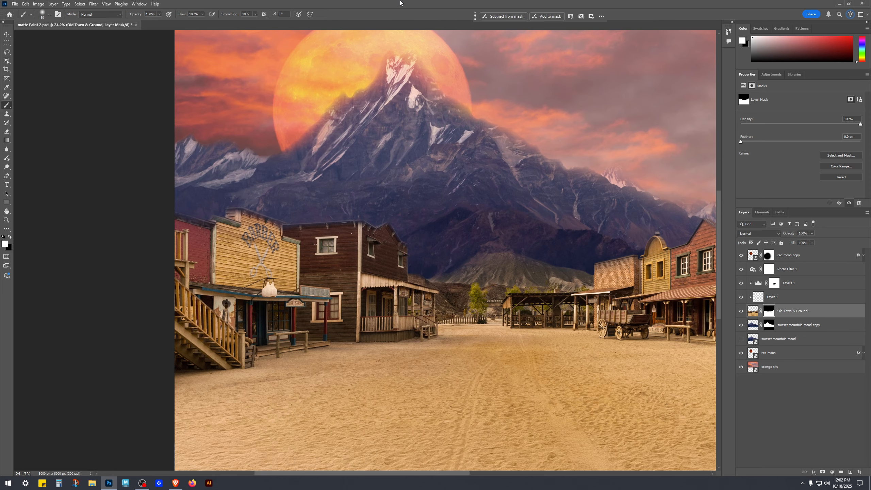
pyautogui.moveTo(594, 317)
pyautogui.mouseDown()
pyautogui.moveTo(494, 312)
pyautogui.moveTo(538, 315)
pyautogui.mouseUp()
pyautogui.press('v')
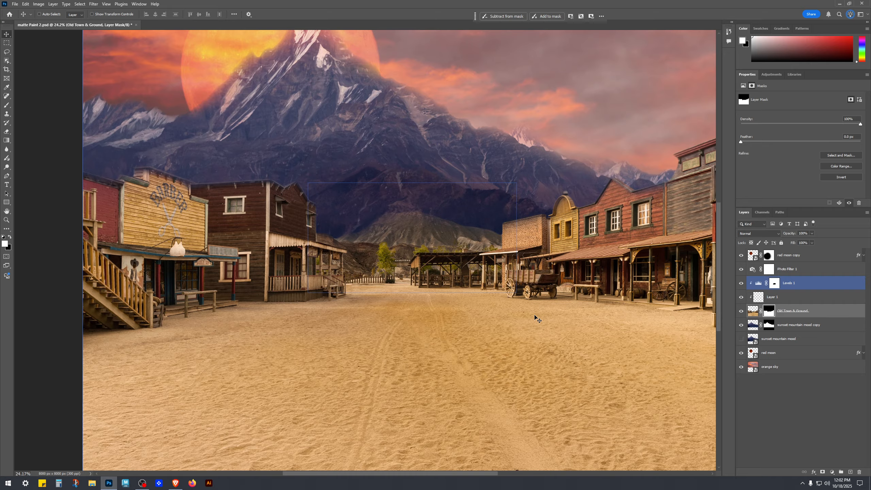
pyautogui.hotkey('ctrl', '0')
pyautogui.click(806, 416)
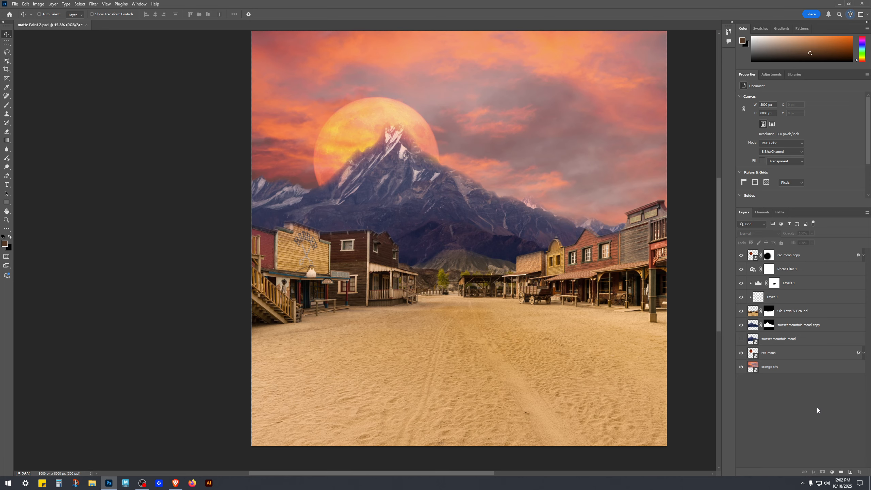
pyautogui.scroll(-2, 564, 315)
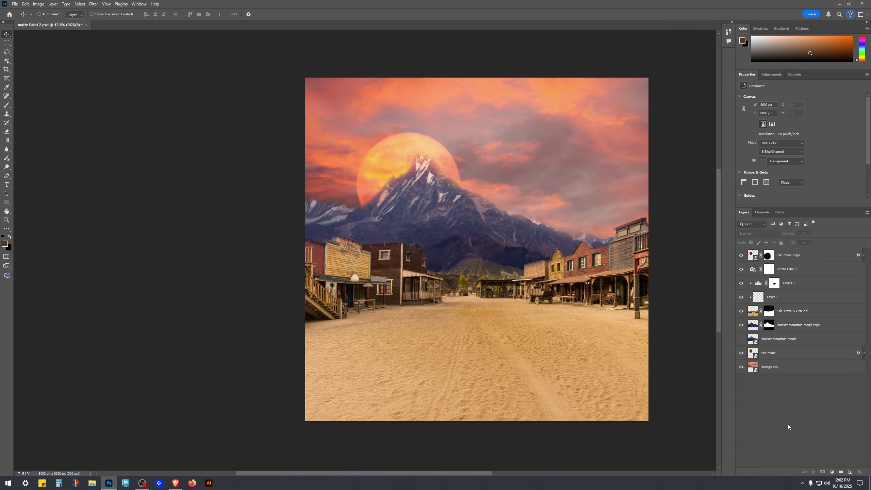
# Step: Duplicate the orange sky layer and move the copy up above the Photo Filter 1 layer
pyautogui.click(813, 367)
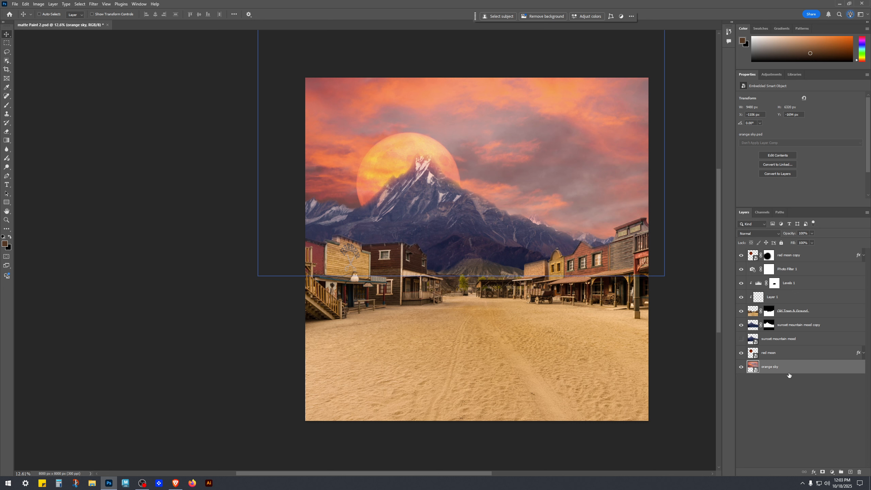
pyautogui.moveTo(793, 373); pyautogui.dragTo(851, 472)
pyautogui.moveTo(789, 366); pyautogui.dragTo(815, 261)
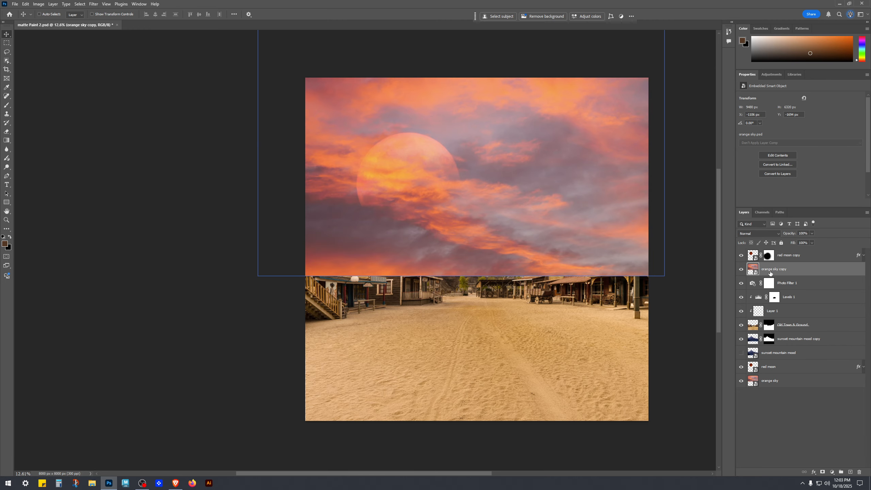
# Step: Free-transform the orange sky copy, rotating it 90° and positioning it over the left half of the canvas
pyautogui.click(802, 285)
pyautogui.hotkey('ctrl', 't')
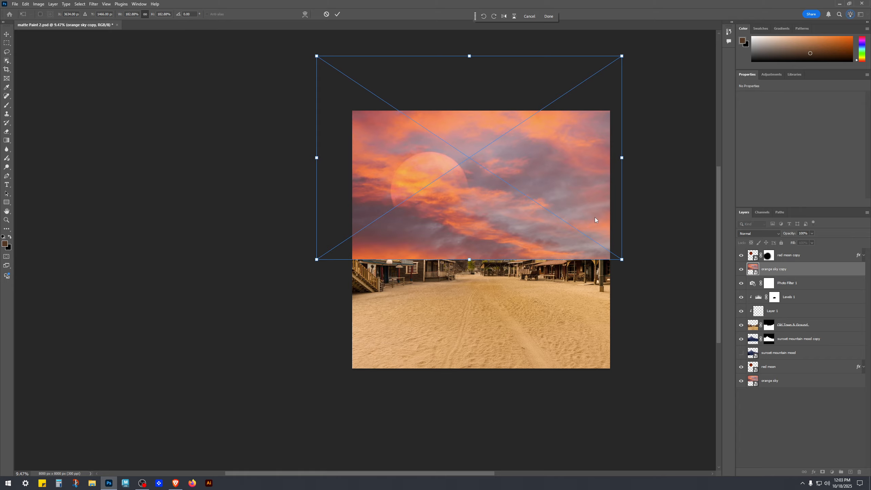
pyautogui.moveTo(508, 198); pyautogui.dragTo(398, 242)
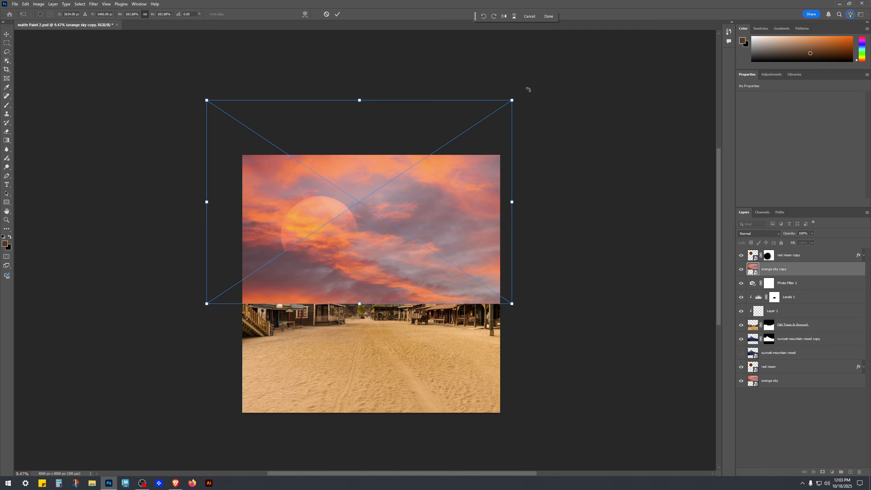
pyautogui.moveTo(540, 85); pyautogui.dragTo(444, 356)
pyautogui.hscroll(-5, 529, 186)
pyautogui.scroll(-1, 529, 187)
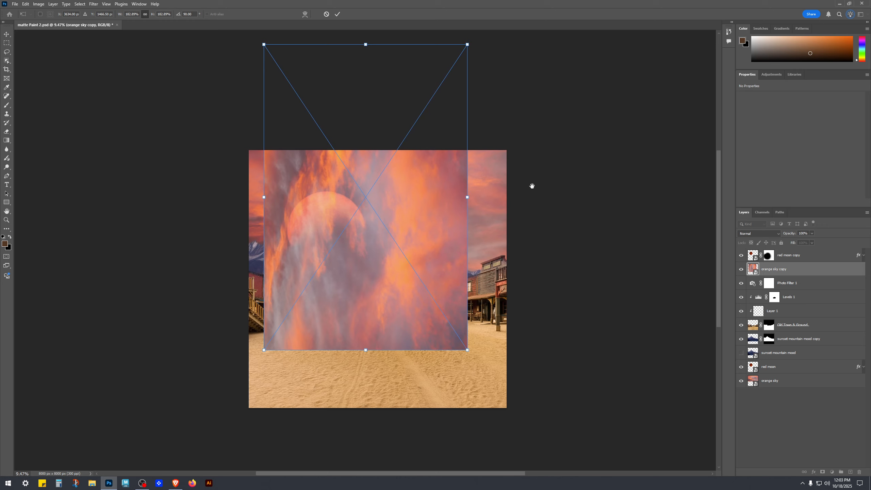
pyautogui.moveTo(536, 192); pyautogui.dragTo(247, 260)
pyautogui.moveTo(435, 185); pyautogui.dragTo(569, 158)
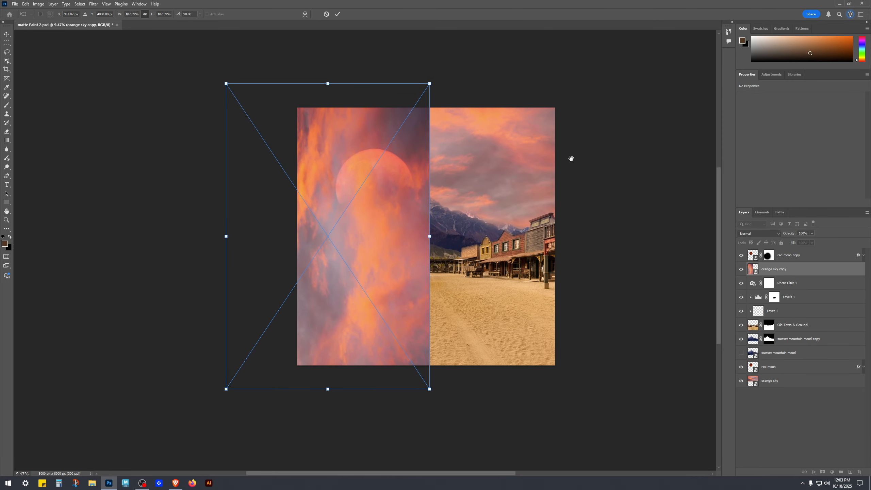
pyautogui.press('Return')
# Step: Set the orange sky copy layer's blend mode to Soft Light after trying several modes
pyautogui.click(759, 234)
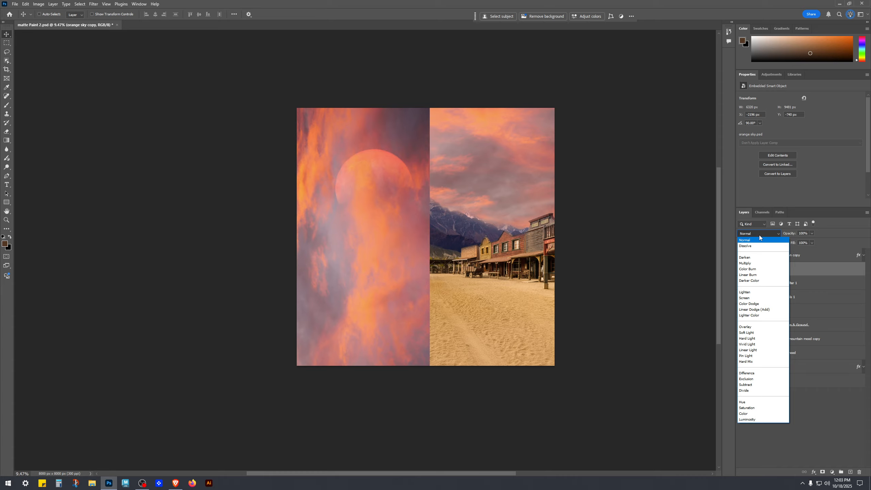
pyautogui.press('Down')
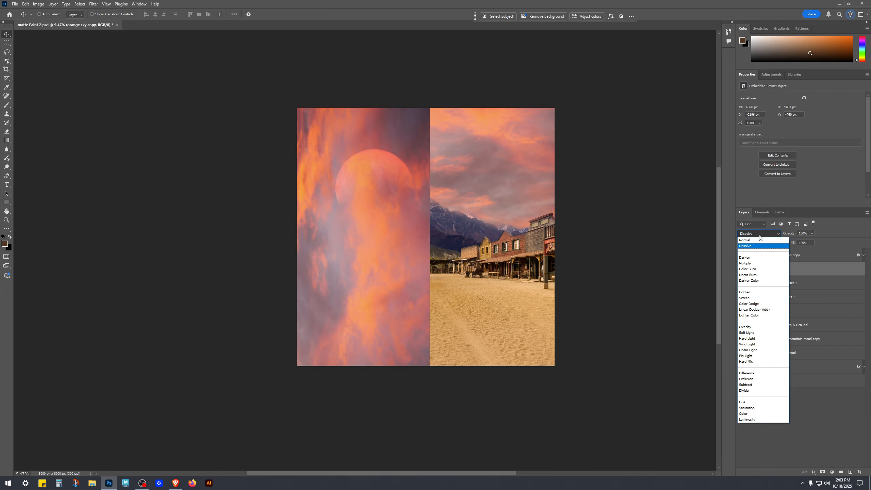
pyautogui.press('Down')
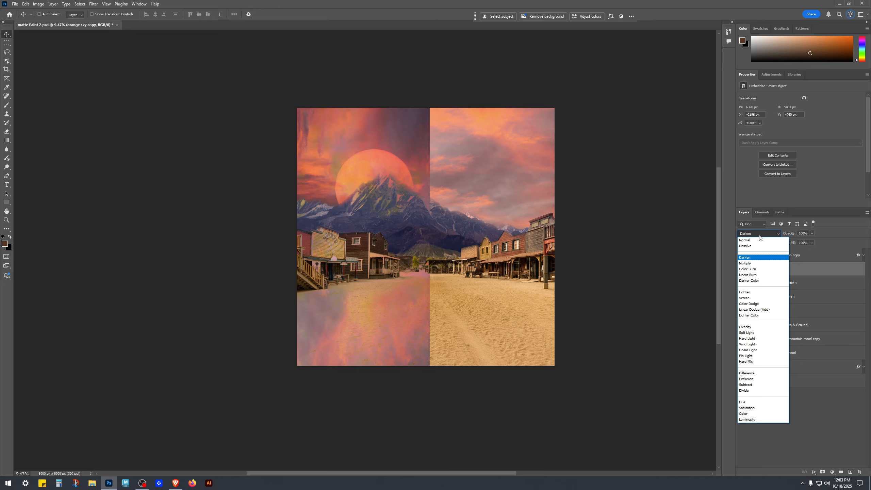
pyautogui.press('Down')
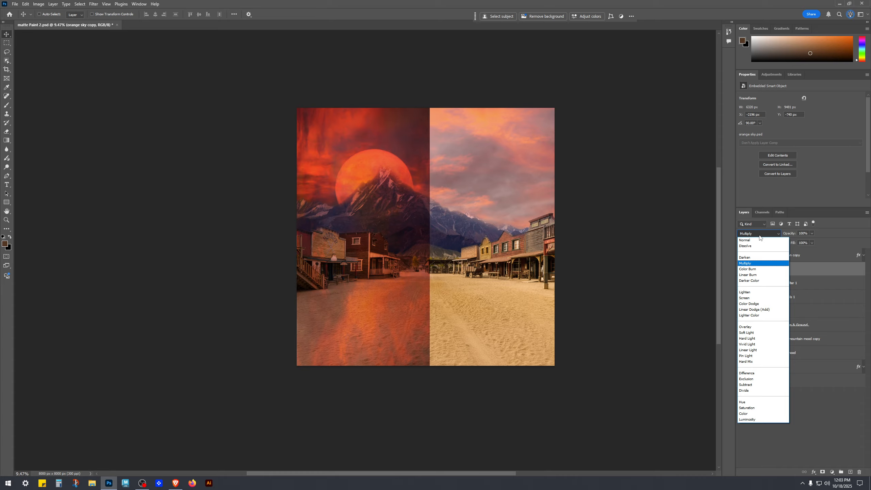
pyautogui.press('Down')
pyautogui.press('Down')
pyautogui.press('Down')
pyautogui.press('Down')
pyautogui.press('Down')
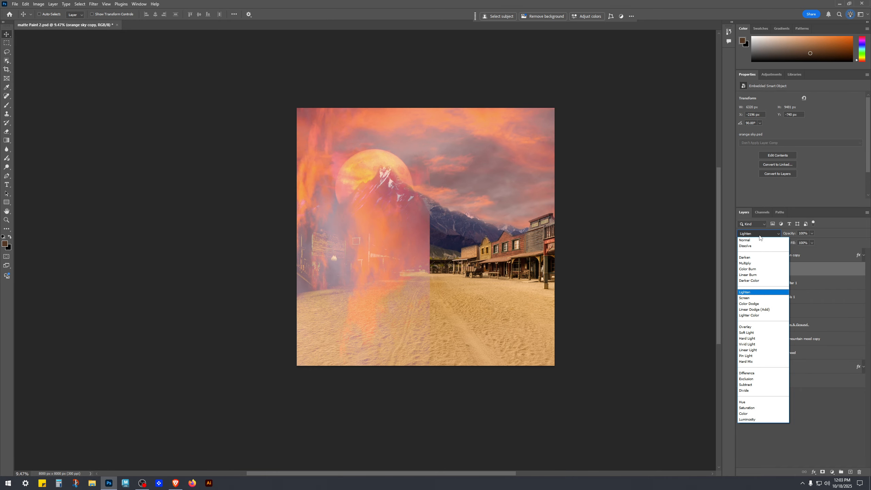
pyautogui.press('Down')
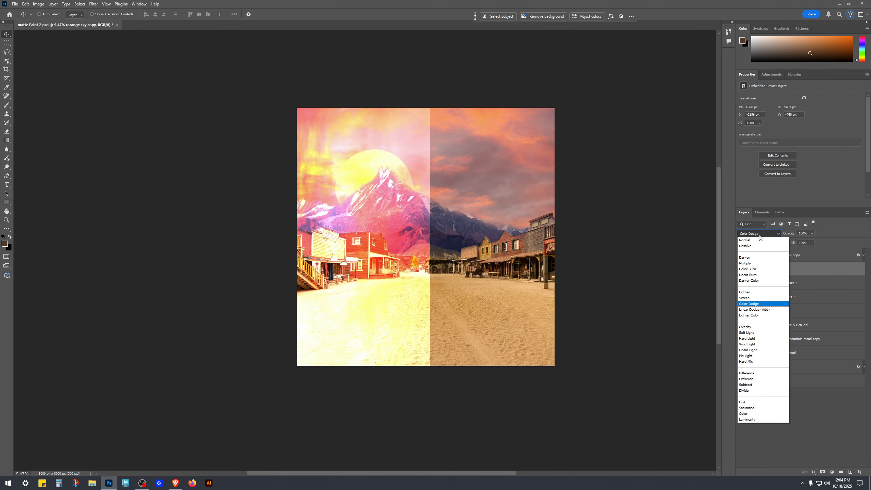
pyautogui.press('Down')
pyautogui.press('Down')
pyautogui.press('Down')
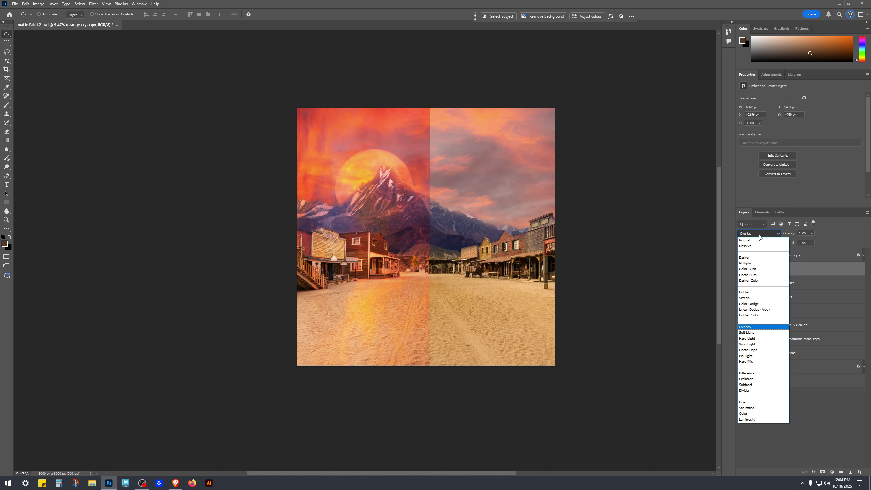
pyautogui.press('Down')
pyautogui.press('Down')
pyautogui.press('Up')
pyautogui.press('Up')
pyautogui.press('Down')
pyautogui.press('Down')
pyautogui.press('Down')
pyautogui.press('Down')
pyautogui.press('Down')
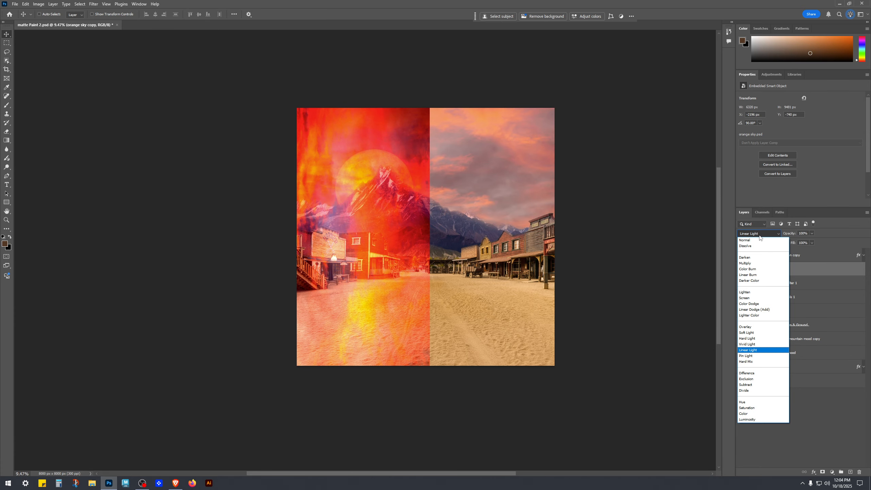
pyautogui.press('Up')
pyautogui.press('Up')
pyautogui.press('Up')
pyautogui.press('Up')
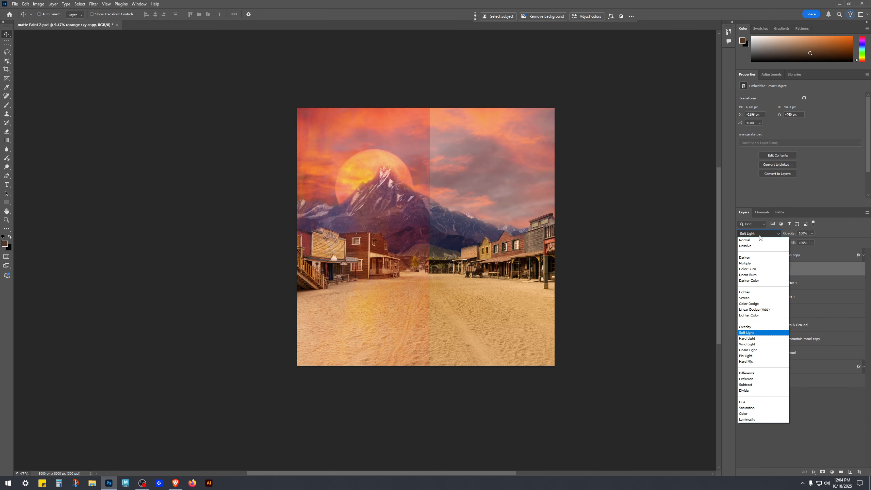
pyautogui.press('Return')
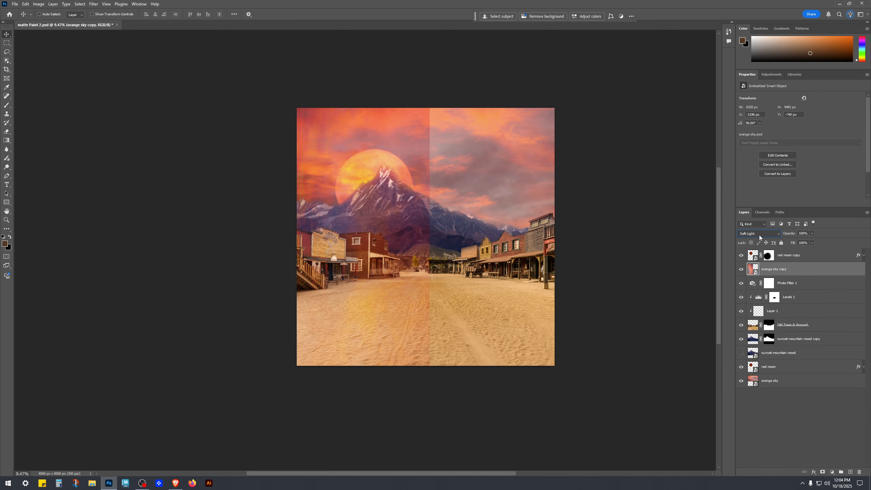
# Step: Set the fill of the orange sky copy layer to 50%
pyautogui.click(846, 427)
pyautogui.scroll(2, 404, 353)
pyautogui.moveTo(417, 196); pyautogui.dragTo(394, 259)
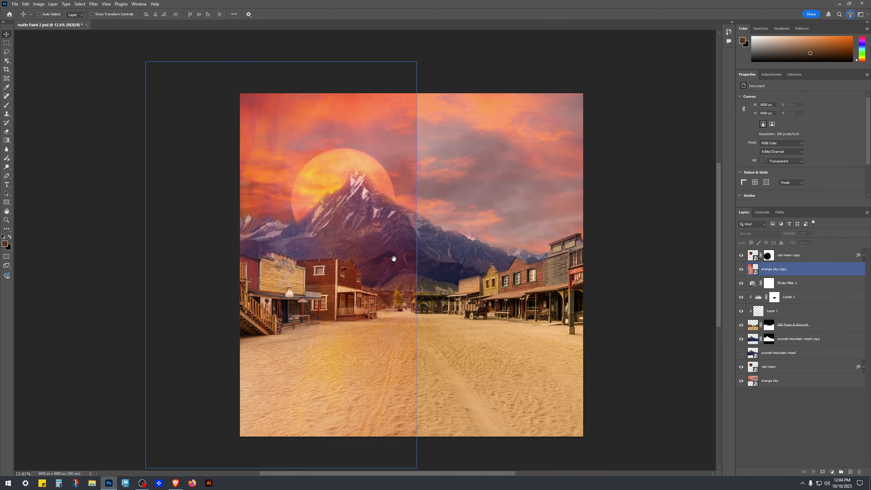
pyautogui.click(788, 269)
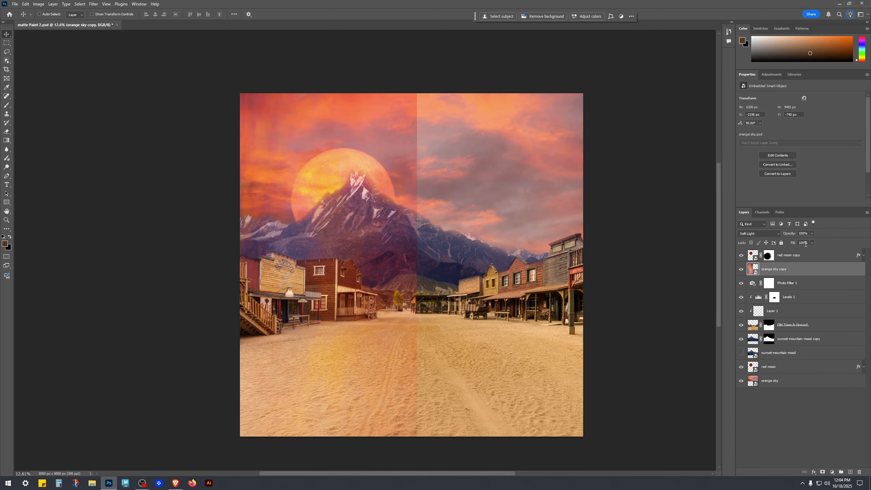
pyautogui.write('50')
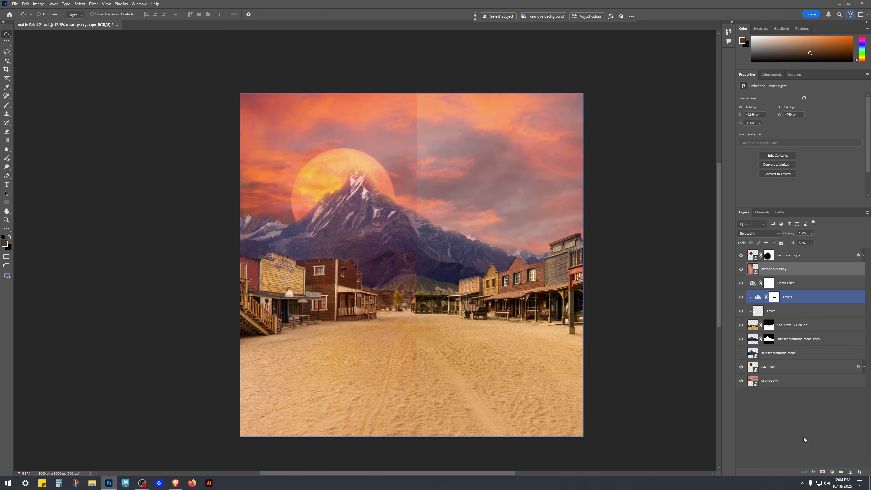
# Step: Add a layer mask to the orange sky copy layer and invert it so the layer is hidden
pyautogui.click(741, 269)
pyautogui.click(741, 270)
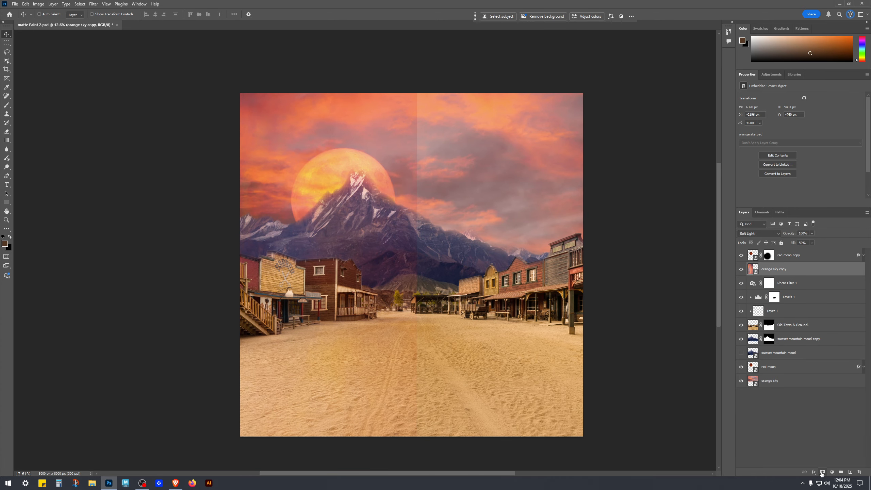
pyautogui.click(821, 473)
pyautogui.press('b')
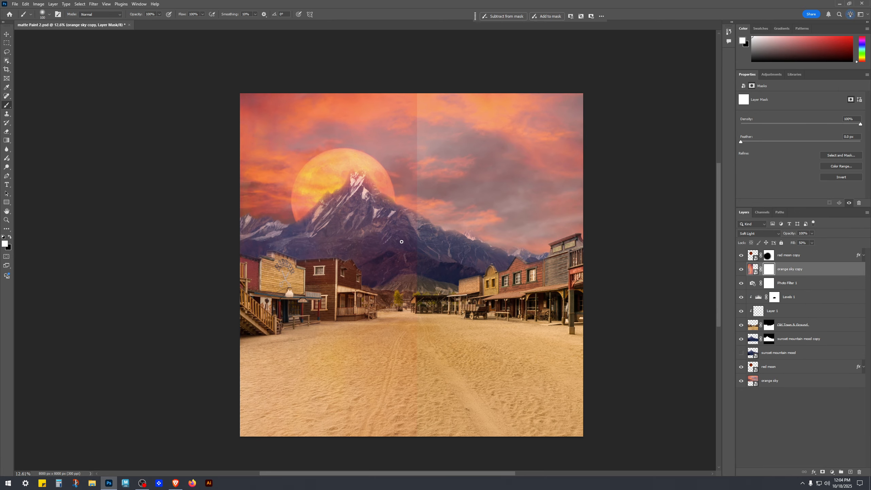
pyautogui.press(']')
pyautogui.press(']')
pyautogui.press(']')
pyautogui.press(']')
pyautogui.press(']')
pyautogui.press(']')
pyautogui.press(']')
pyautogui.press(']')
pyautogui.press(']')
pyautogui.press(']')
pyautogui.press(']')
pyautogui.press(']')
pyautogui.press(']')
pyautogui.press(']')
pyautogui.press(']')
pyautogui.press(']')
pyautogui.press(']')
pyautogui.press(']')
pyautogui.press(']')
pyautogui.press(']')
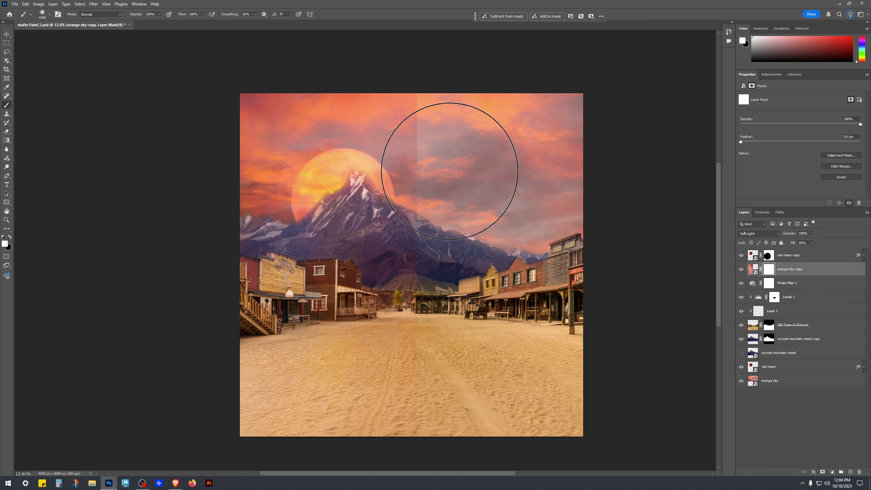
pyautogui.press('x')
pyautogui.scroll(-1, 454, 267)
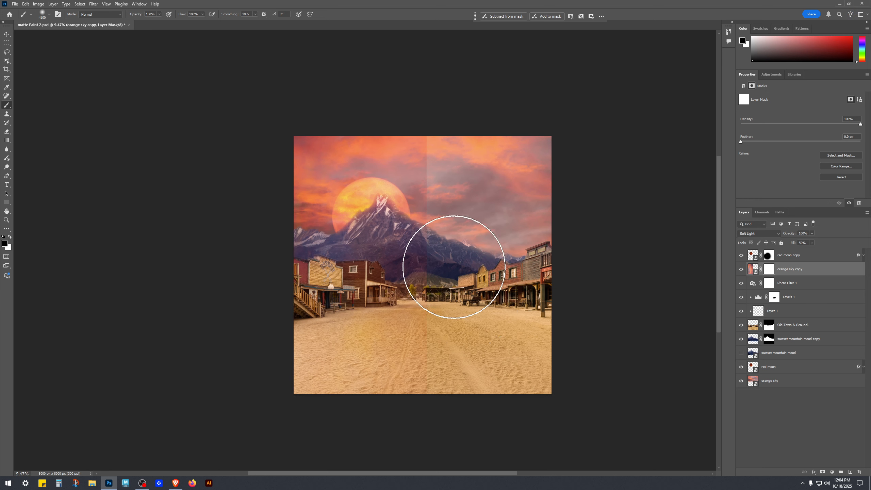
pyautogui.press(']')
pyautogui.press(']')
pyautogui.press(']')
pyautogui.press(']')
pyautogui.press(']')
pyautogui.press(']')
pyautogui.press(']')
pyautogui.press(']')
pyautogui.press(']')
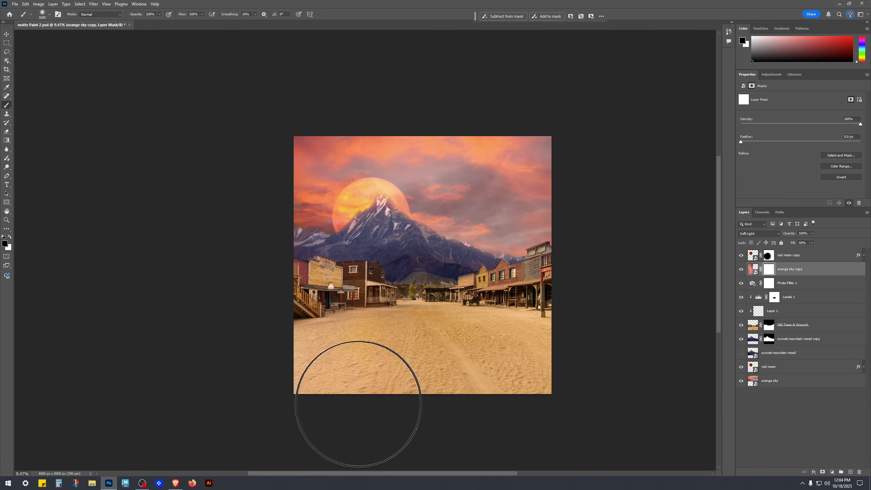
pyautogui.hotkey('ctrl', 'i')
# Step: Toggle the orange sky copy layer's visibility to compare the scene with and without it
pyautogui.press('v')
pyautogui.click(751, 280)
pyautogui.click(743, 275)
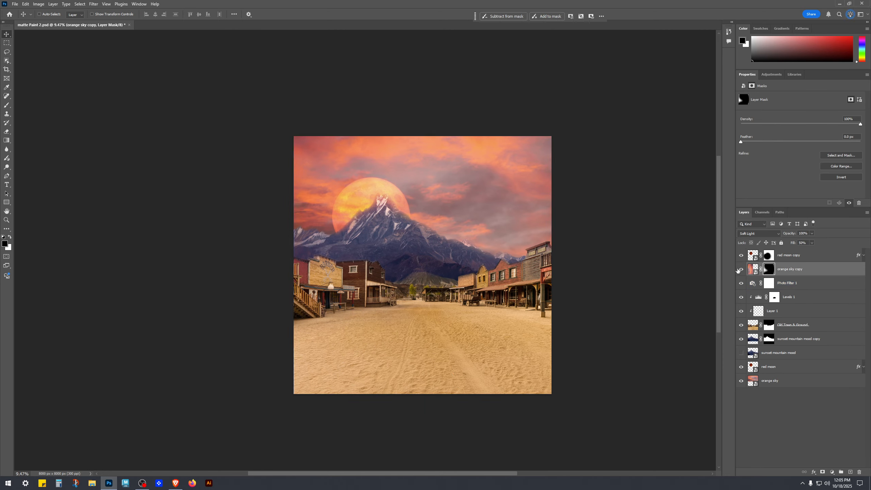
pyautogui.click(739, 270)
pyautogui.click(741, 270)
pyautogui.scroll(3, 308, 351)
pyautogui.moveTo(536, 227); pyautogui.dragTo(448, 247)
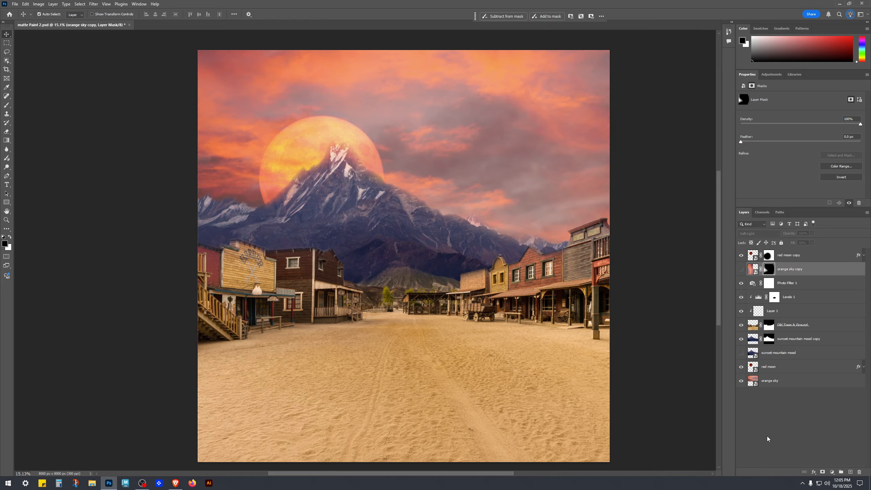
pyautogui.hotkey('ctrl', ',')
pyautogui.hotkey('ctrl', ';')
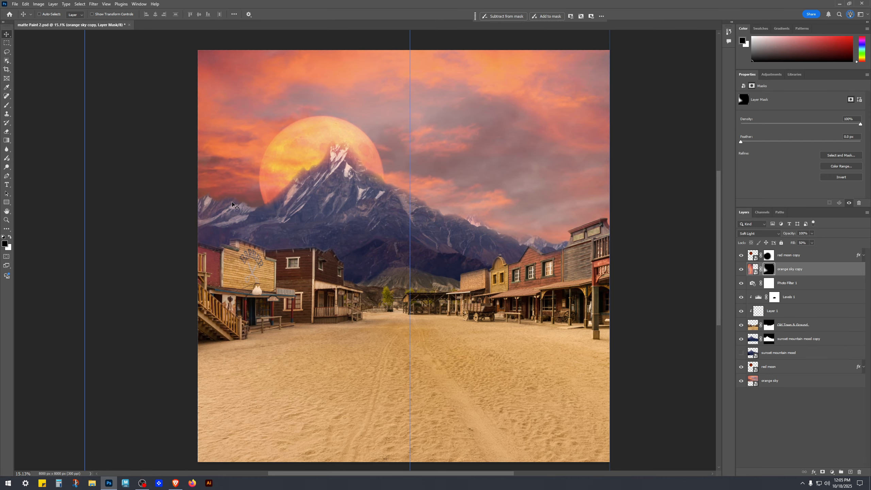
pyautogui.hotkey('ctrl', ';')
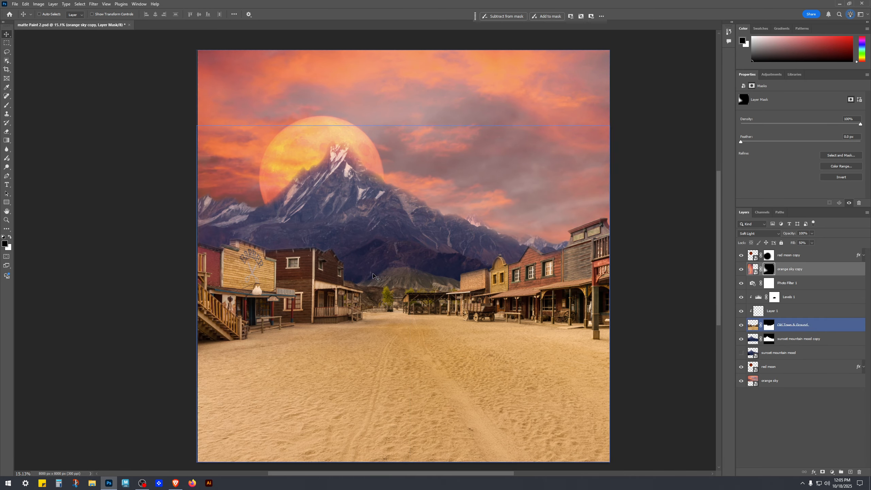
# Step: Duplicate the bottom orange sky layer and move the duplicate above the orange sky copy layer
pyautogui.scroll(-2, 374, 275)
pyautogui.click(778, 423)
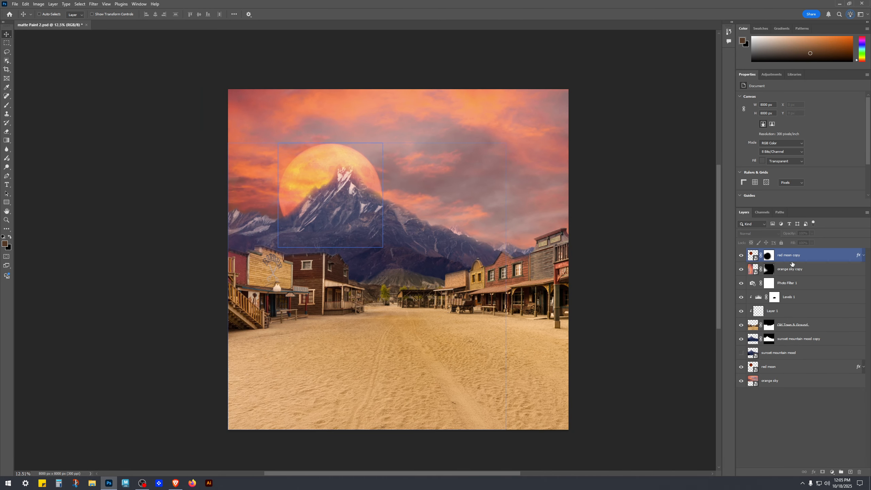
pyautogui.click(796, 380)
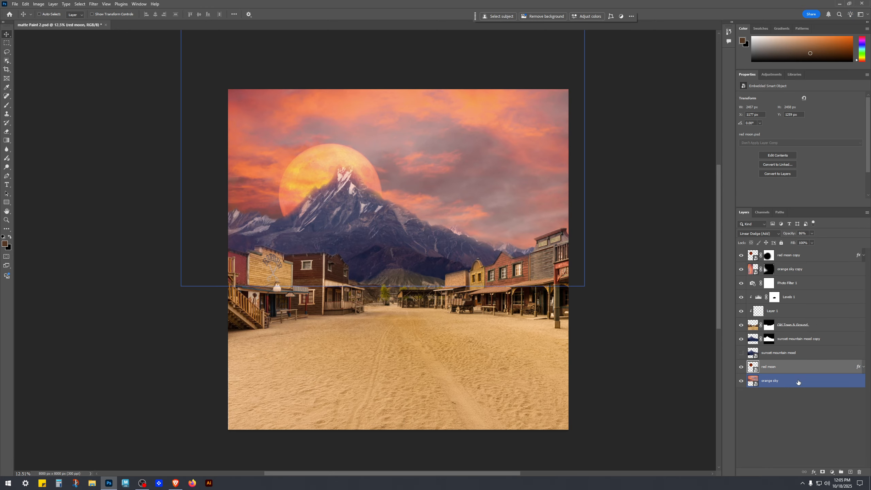
pyautogui.moveTo(793, 382); pyautogui.dragTo(853, 473)
pyautogui.moveTo(778, 382); pyautogui.dragTo(734, 267)
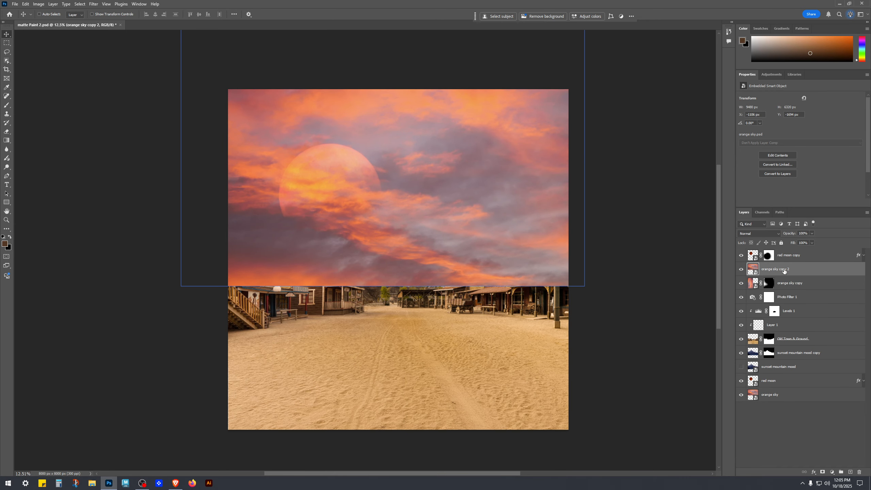
# Step: Rename the new duplicate layer as orange sky (R)
pyautogui.doubleClick(784, 270)
pyautogui.doubleClick(784, 269)
pyautogui.press('Return')
# Step: Rename the orange sky copy layer as orange sky (L)
pyautogui.click(799, 283)
pyautogui.doubleClick(799, 283)
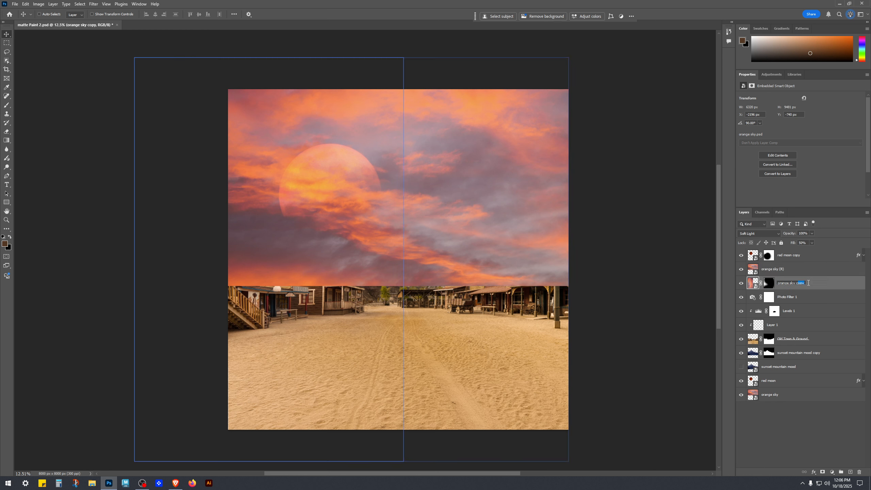
pyautogui.click(841, 274)
pyautogui.write('(L')
pyautogui.press('Return')
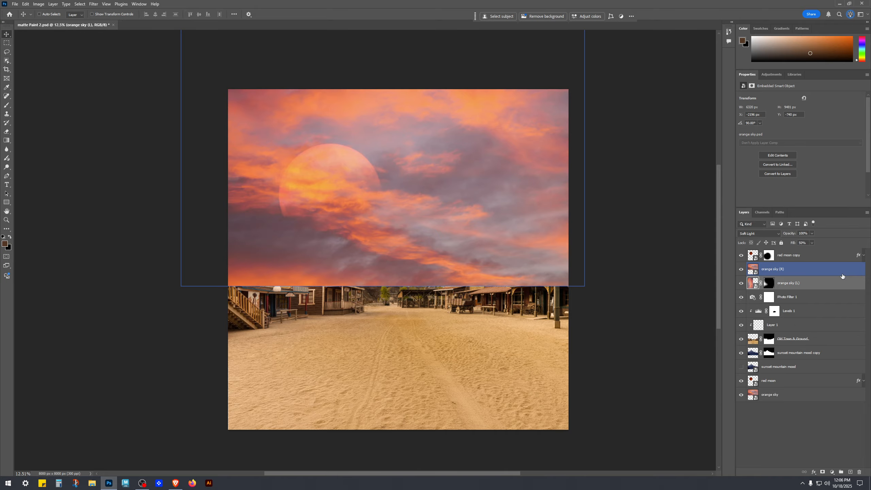
# Step: Free-transform orange sky (R), rotating it 90° and positioning it over the right half of the canvas
pyautogui.click(842, 274)
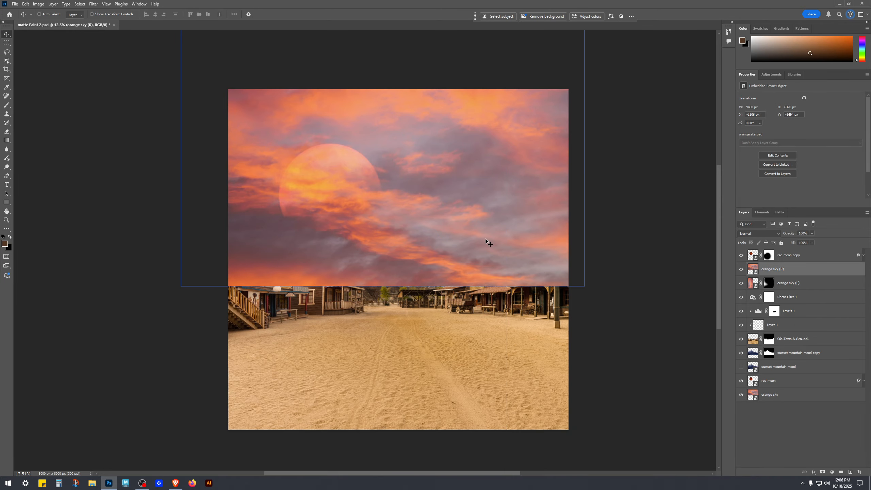
pyautogui.hotkey('ctrl', 't')
pyautogui.scroll(-3, 377, 264)
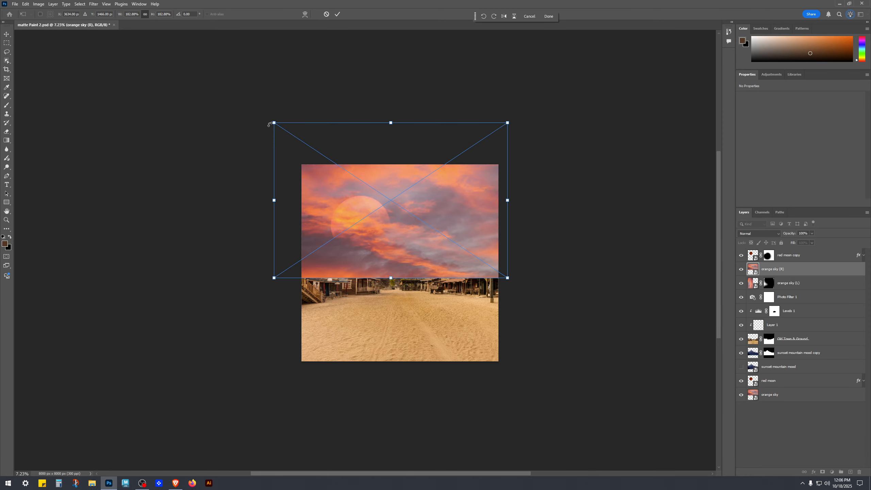
pyautogui.moveTo(267, 118); pyautogui.dragTo(423, 155)
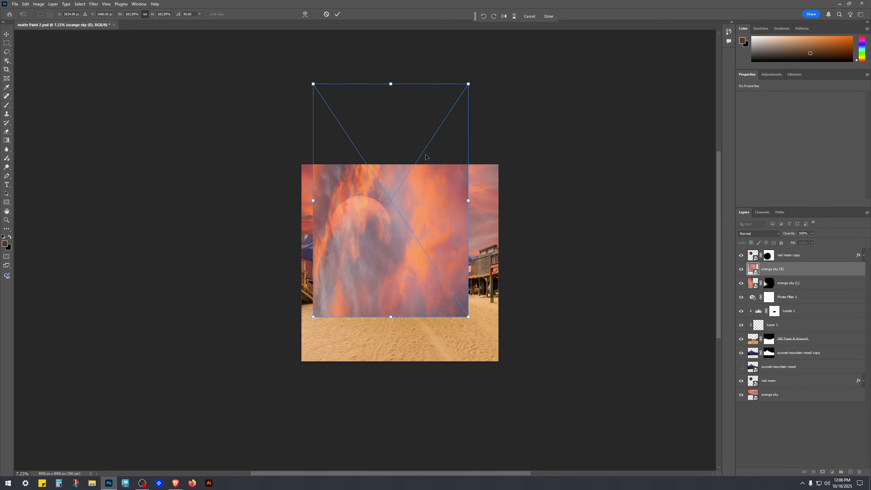
pyautogui.scroll(2, 521, 254)
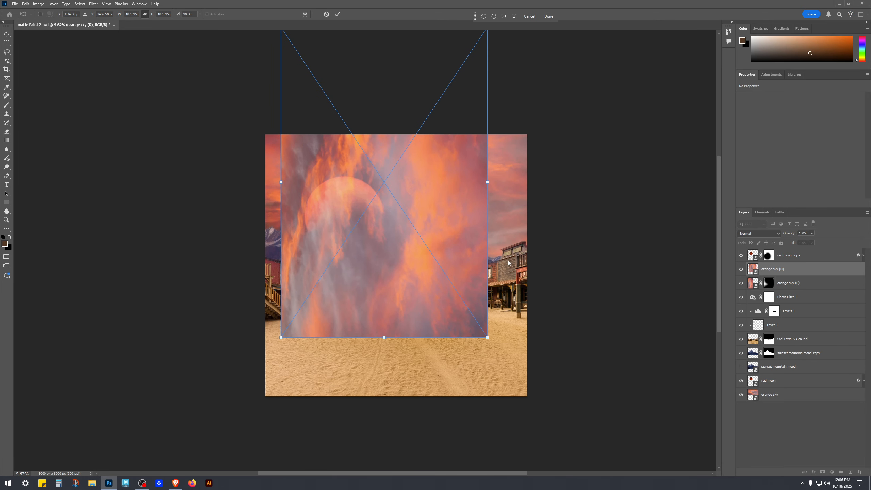
pyautogui.moveTo(463, 202); pyautogui.dragTo(527, 286)
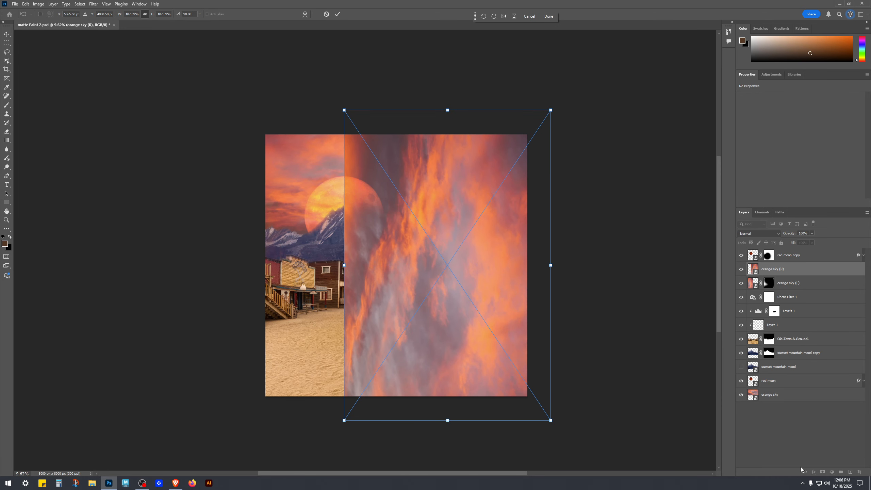
# Step: Set orange sky (R)'s blend mode to Screen and apply the transform
pyautogui.click(777, 233)
pyautogui.click(754, 300)
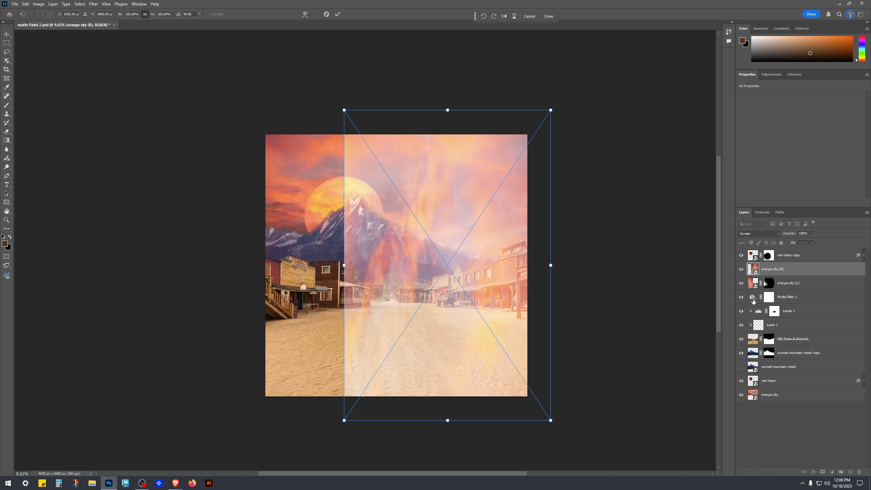
pyautogui.press('Return')
# Step: Select orange sky (R) and change its blend mode to Soft Light
pyautogui.click(778, 255)
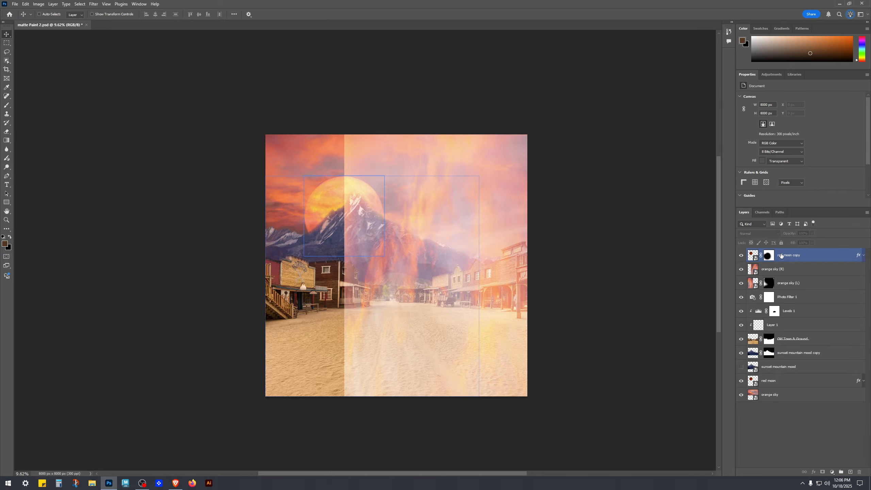
pyautogui.click(797, 271)
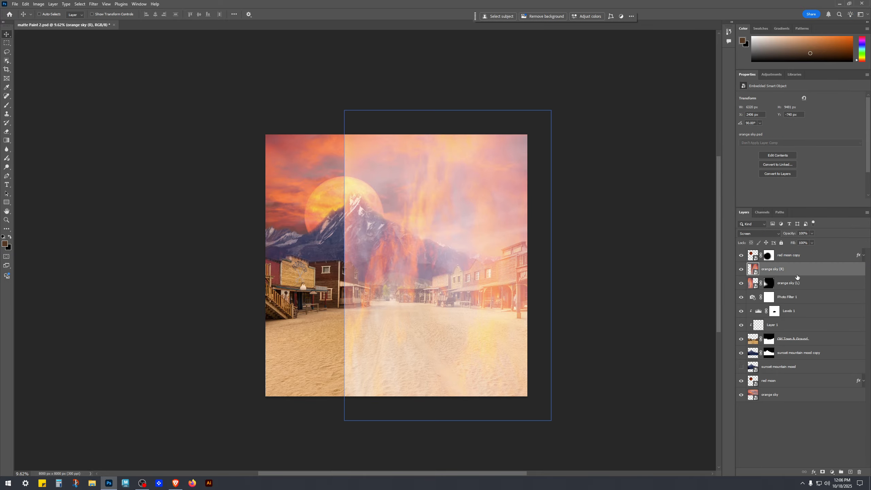
pyautogui.click(776, 233)
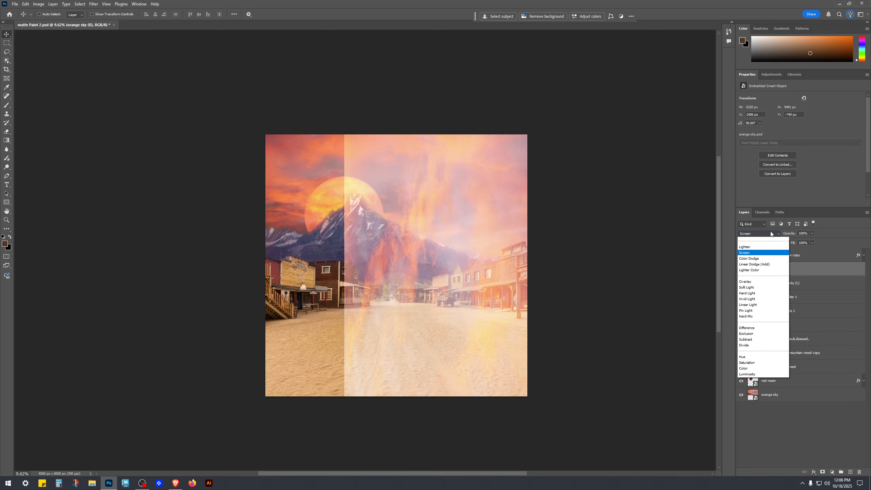
pyautogui.press('Up')
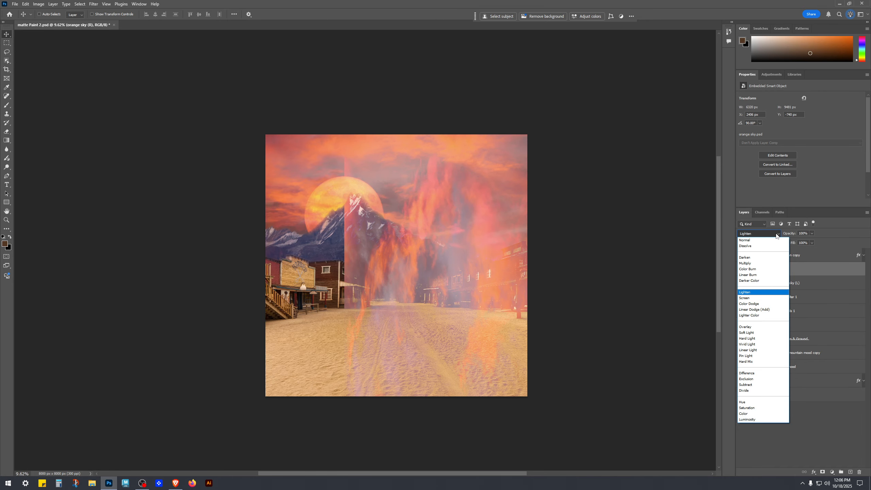
pyautogui.press('Down')
pyautogui.press('Down')
pyautogui.press('Down')
pyautogui.press('Down')
pyautogui.press('Down')
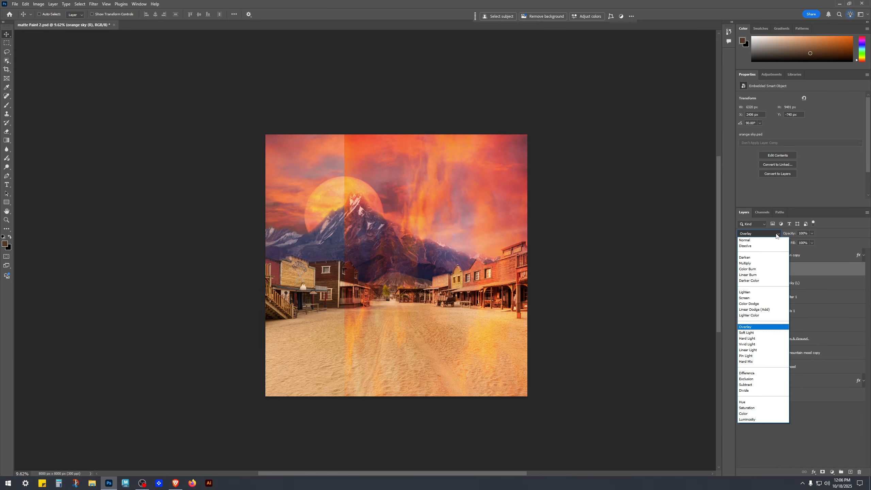
pyautogui.press('Down')
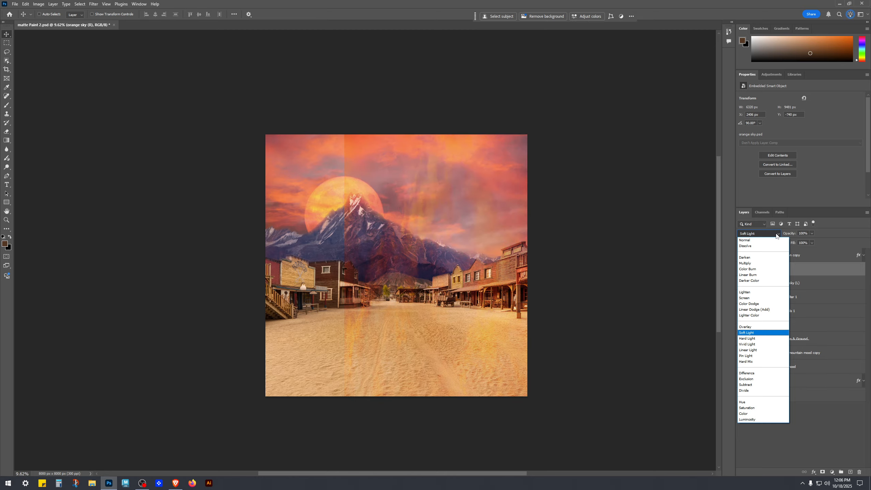
pyautogui.press('Return')
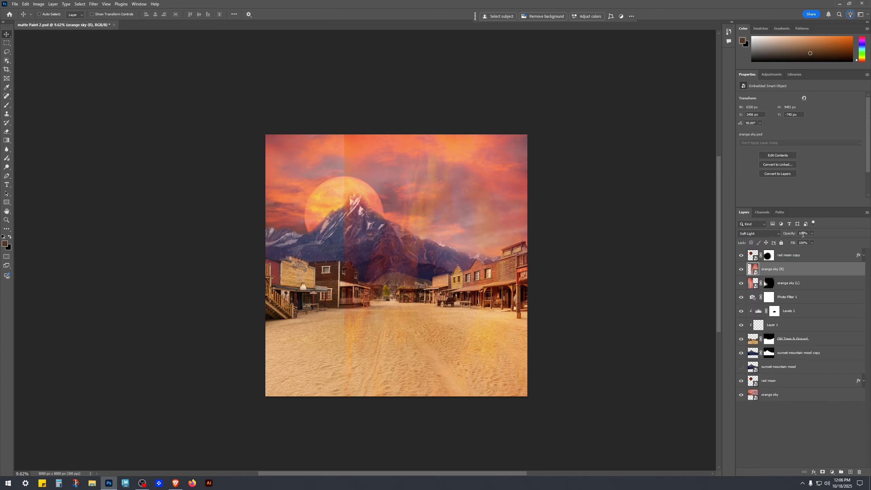
# Step: Add a layer mask to orange sky (R) and paint black over the mountain, town and ground to hide the sky there
pyautogui.click(822, 473)
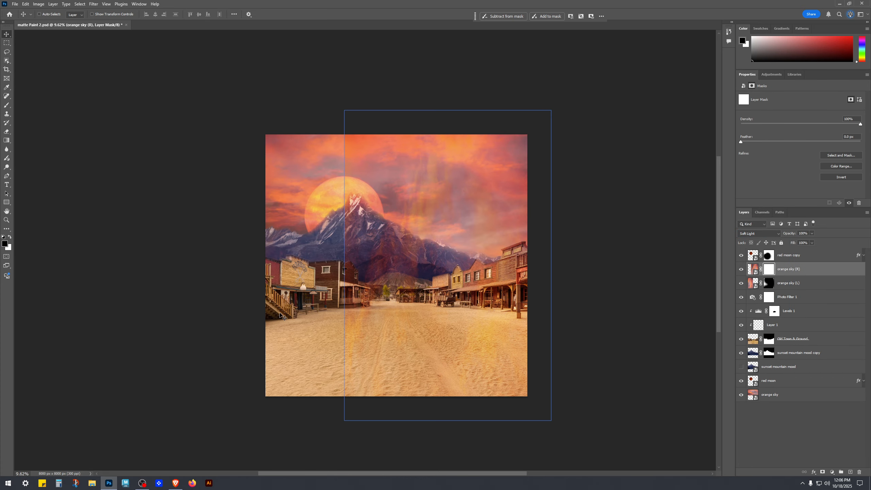
pyautogui.press('b')
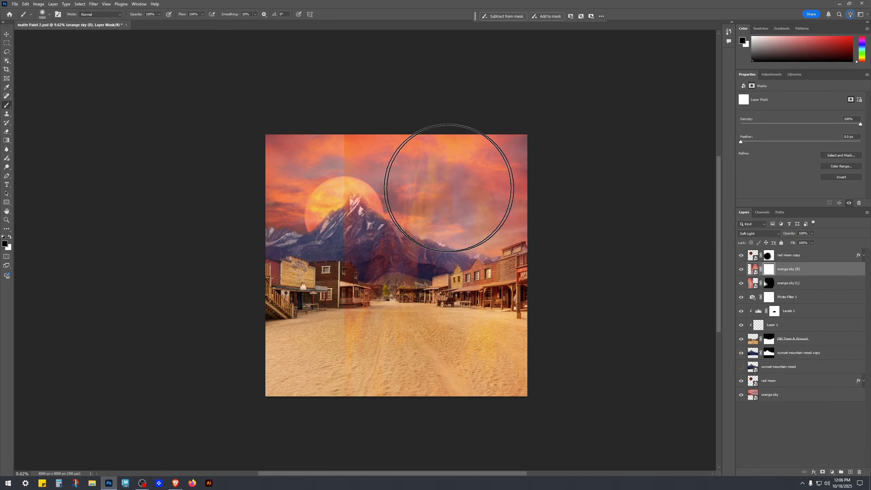
pyautogui.click(341, 177)
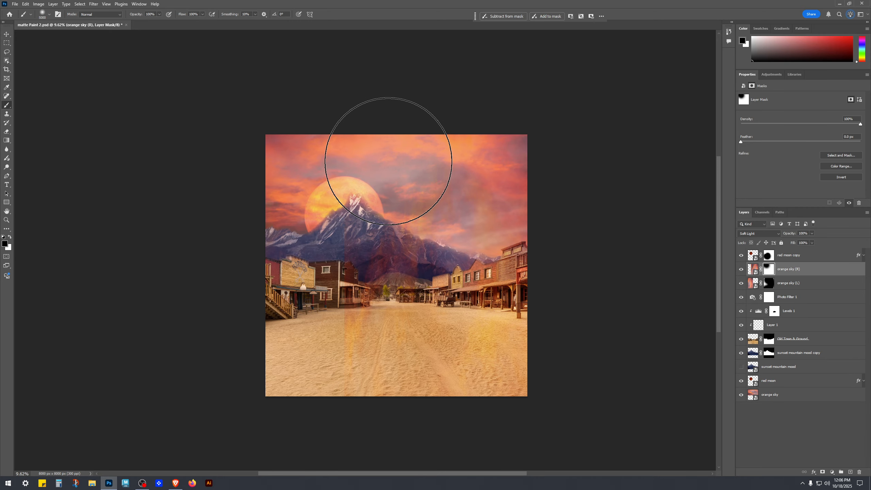
pyautogui.moveTo(427, 195)
pyautogui.mouseDown()
pyautogui.moveTo(444, 127)
pyautogui.moveTo(363, 175)
pyautogui.moveTo(510, 156)
pyautogui.moveTo(495, 151)
pyautogui.mouseUp()
pyautogui.click(741, 270)
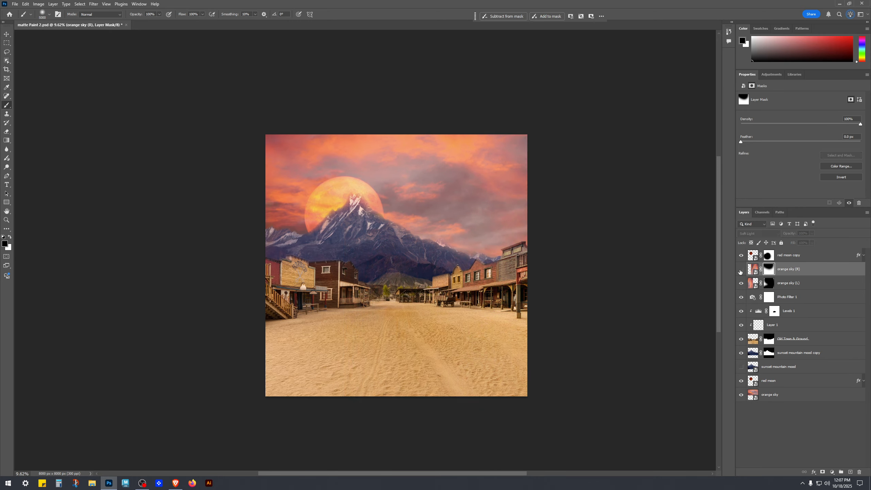
pyautogui.click(741, 269)
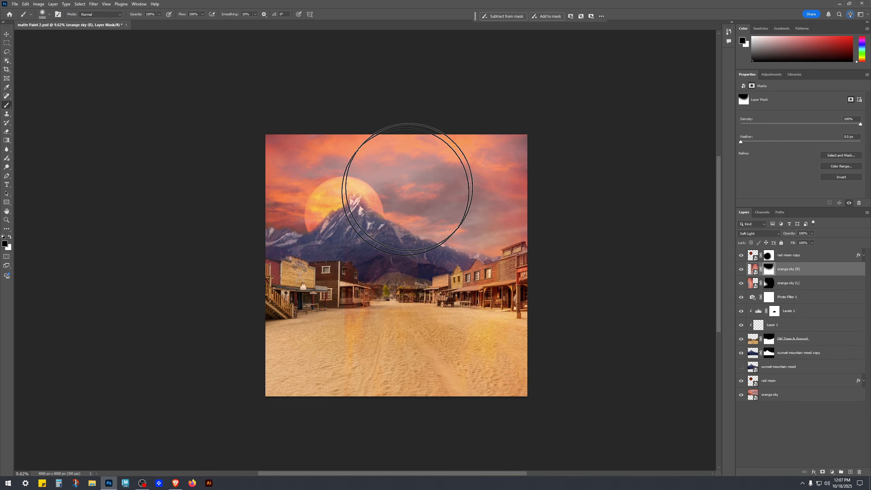
pyautogui.moveTo(388, 213)
pyautogui.mouseDown()
pyautogui.moveTo(361, 296)
pyautogui.moveTo(363, 272)
pyautogui.moveTo(394, 249)
pyautogui.mouseUp()
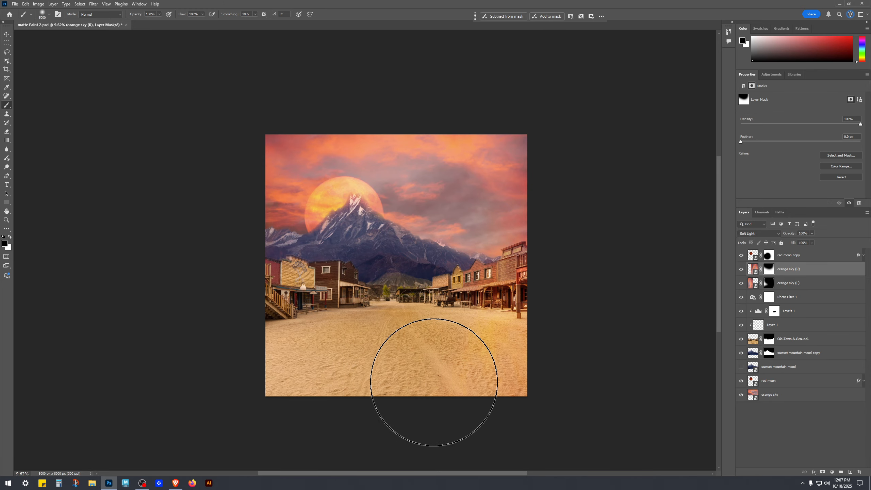
pyautogui.moveTo(481, 402)
pyautogui.mouseDown()
pyautogui.moveTo(466, 418)
pyautogui.moveTo(517, 416)
pyautogui.moveTo(502, 405)
pyautogui.moveTo(531, 415)
pyautogui.mouseUp()
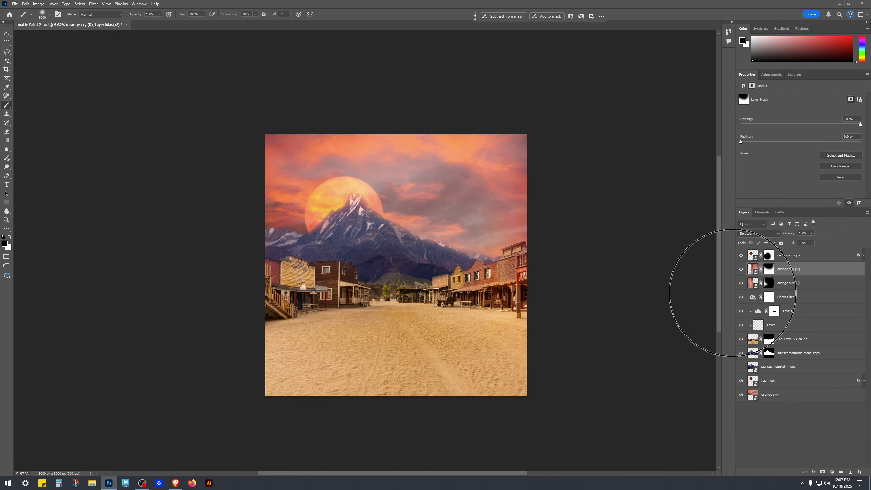
# Step: Toggle orange sky (R)'s visibility repeatedly to compare the composite with and without it
pyautogui.press('v')
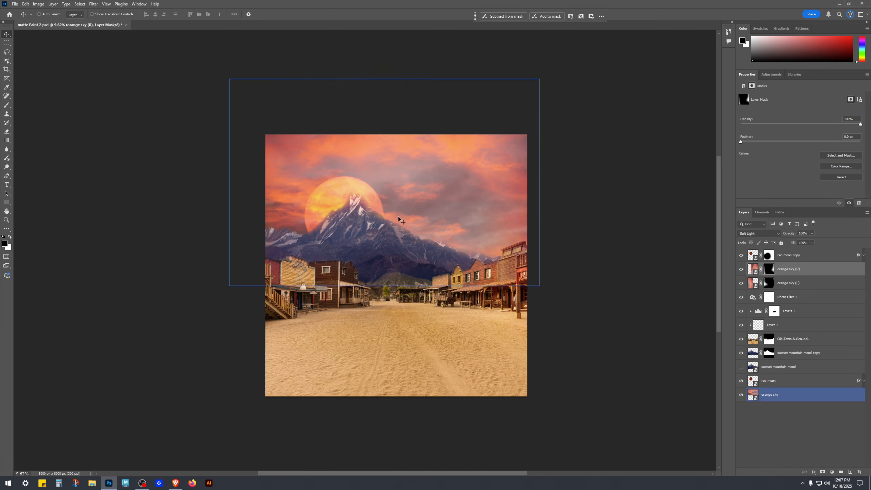
pyautogui.click(775, 449)
pyautogui.click(799, 269)
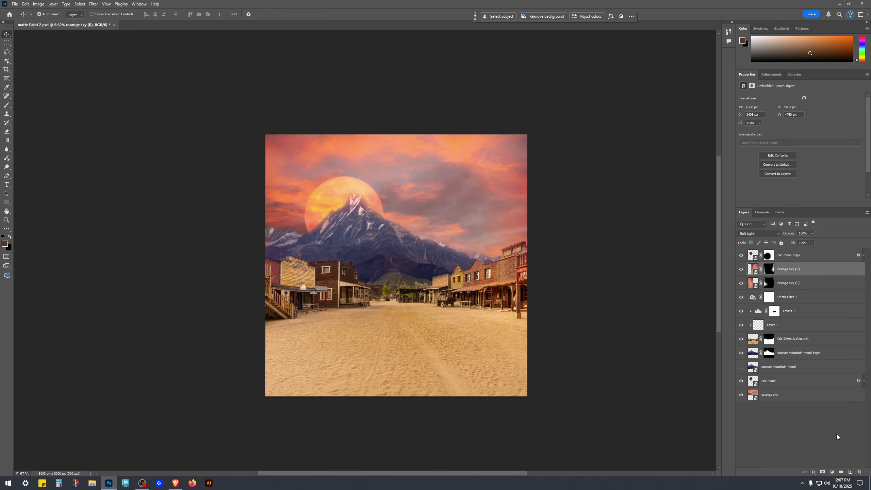
pyautogui.hotkey('ctrl', ',')
pyautogui.hotkey('ctrl', ',')
pyautogui.hotkey('ctrl', ',')
pyautogui.hotkey('ctrl', ',')
pyautogui.hotkey('ctrl', ',')
pyautogui.hotkey('ctrl', ',')
pyautogui.hotkey('ctrl', ',')
pyautogui.hotkey('ctrl', ',')
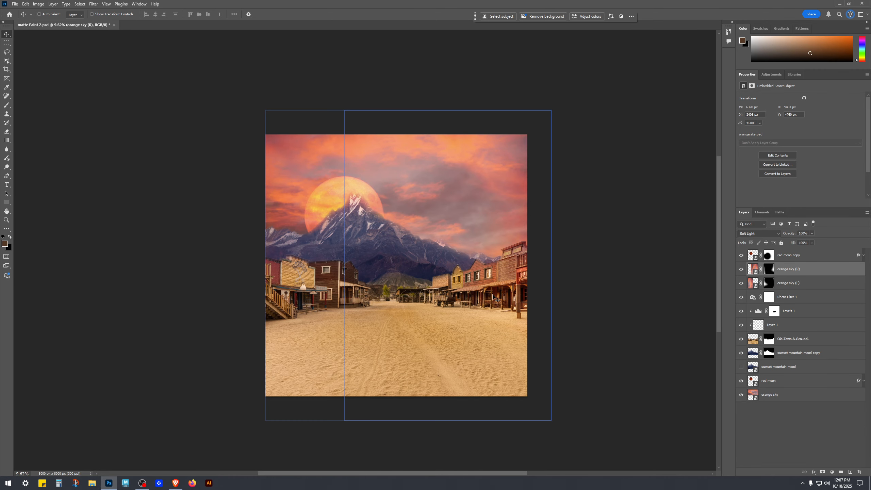
pyautogui.scroll(5, 507, 311)
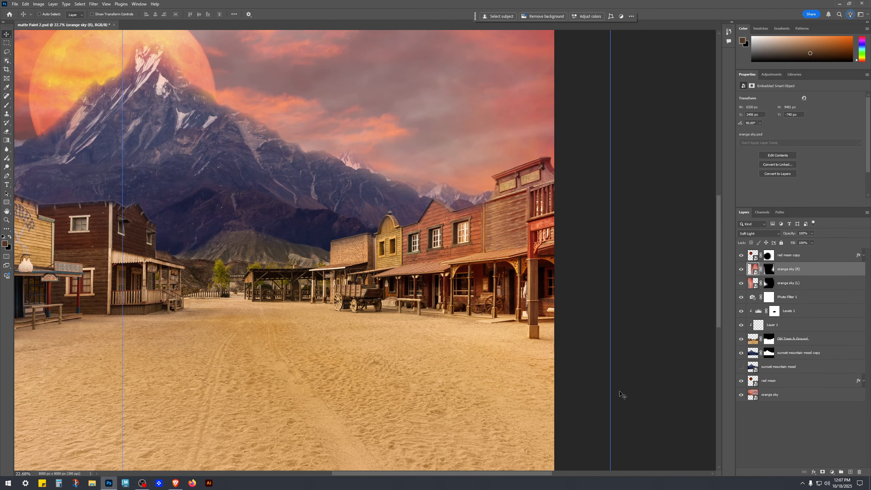
pyautogui.hotkey('ctrl', ',')
pyautogui.hotkey('ctrl', ',')
pyautogui.hotkey('ctrl', ',')
pyautogui.hotkey('ctrl', ',')
pyautogui.hotkey('ctrl', ';')
pyautogui.hotkey('ctrl', ',')
pyautogui.hotkey('ctrl', ',')
pyautogui.hotkey('ctrl', ',')
pyautogui.hotkey('ctrl', ',')
pyautogui.hotkey('ctrl', ',')
pyautogui.hotkey('ctrl', ',')
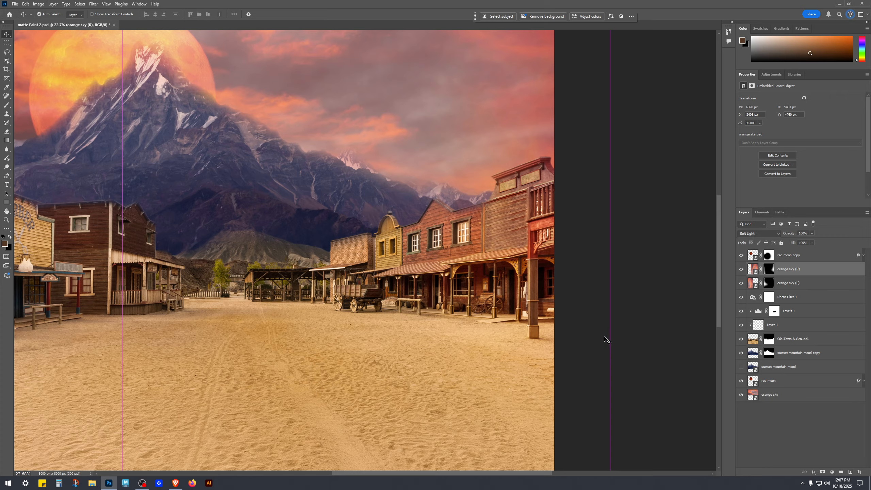
pyautogui.hotkey('ctrl', ',')
pyautogui.hotkey('ctrl', ',')
pyautogui.hotkey('ctrl', ',')
pyautogui.hotkey('ctrl', ',')
pyautogui.hotkey('ctrl', ',')
pyautogui.hotkey('ctrl', ',')
pyautogui.hotkey('ctrl', ',')
pyautogui.hotkey('ctrl', ',')
pyautogui.hotkey('ctrl', ';')
pyautogui.hotkey('ctrl', ',')
pyautogui.hotkey('ctrl', ',')
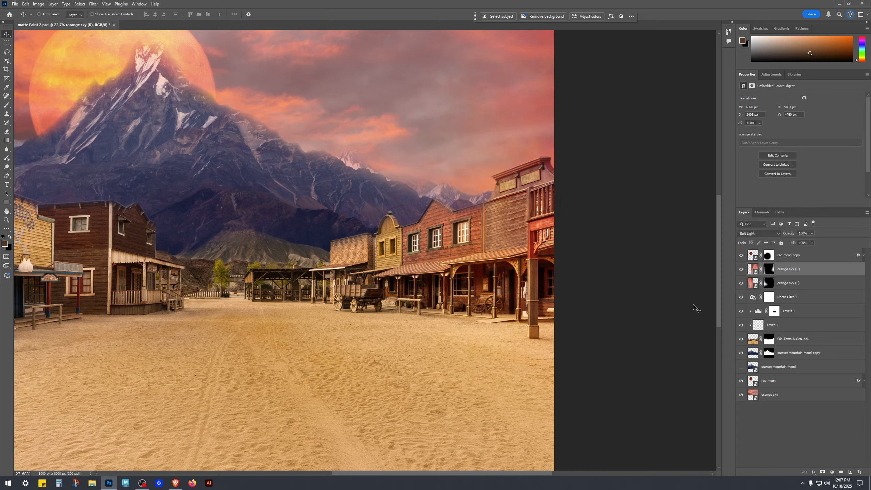
# Step: Select orange sky (R)'s mask and switch to a smaller brush with white as the foreground colour
pyautogui.click(769, 269)
pyautogui.press('x')
pyautogui.press('b')
pyautogui.press('[')
pyautogui.press('[')
pyautogui.press('[')
pyautogui.press('[')
pyautogui.press('[')
pyautogui.press('[')
pyautogui.press('[')
pyautogui.press('[')
pyautogui.press('[')
pyautogui.press('[')
pyautogui.press('[')
pyautogui.press('[')
pyautogui.press('[')
pyautogui.press('[')
pyautogui.press('[')
pyautogui.press('[')
pyautogui.press('[')
pyautogui.press('[')
pyautogui.press('[')
pyautogui.press('[')
pyautogui.press('[')
pyautogui.press('[')
pyautogui.press('[')
pyautogui.press('[')
pyautogui.press('[')
pyautogui.press('[')
pyautogui.press('[')
pyautogui.press('[')
pyautogui.press('[')
pyautogui.press('[')
pyautogui.press('[')
pyautogui.press('[')
pyautogui.press('[')
pyautogui.press('[')
pyautogui.press('[')
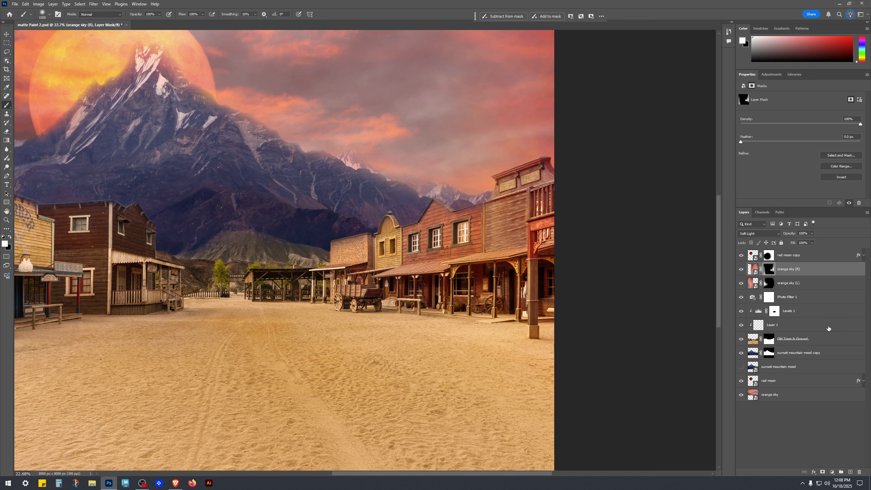
pyautogui.scroll(-8, 486, 292)
pyautogui.scroll(3, 419, 331)
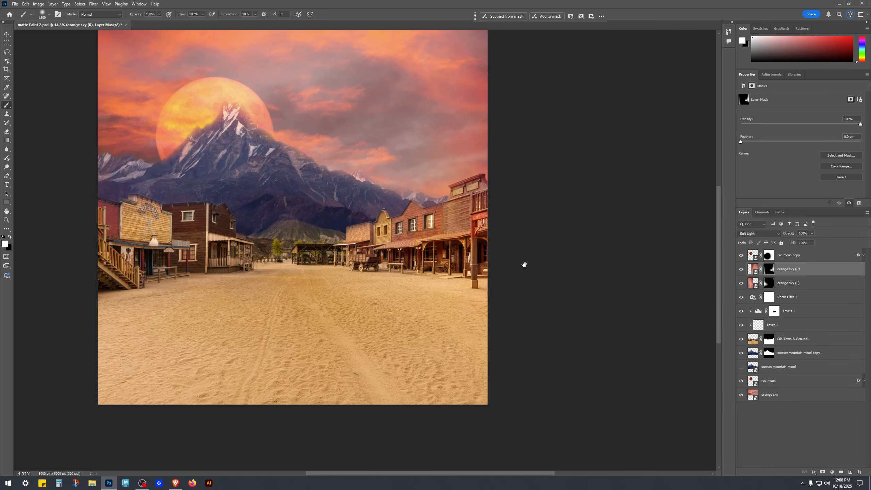
pyautogui.moveTo(523, 264); pyautogui.dragTo(622, 279)
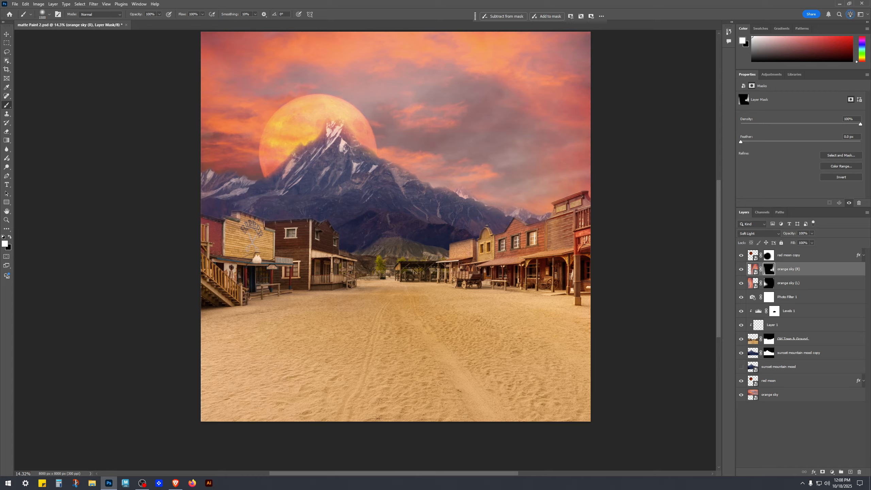
# Step: Delete the layer mask from orange sky (L)
pyautogui.click(788, 287)
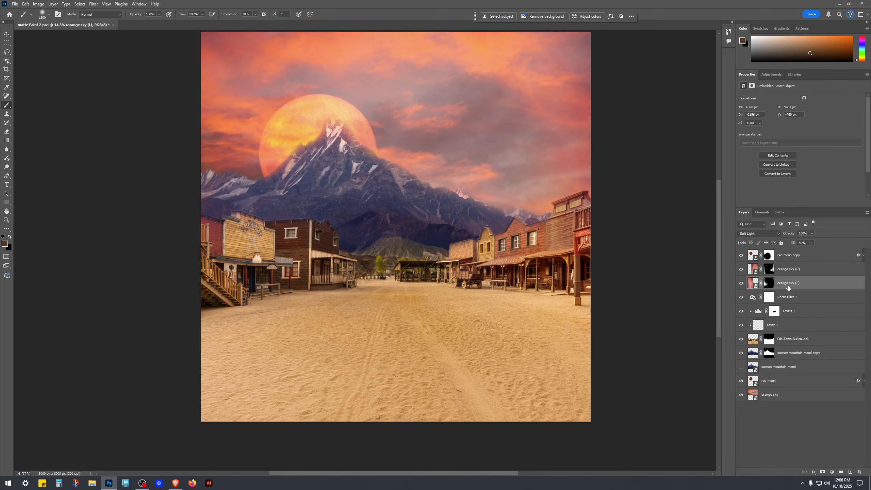
pyautogui.rightClick(768, 285)
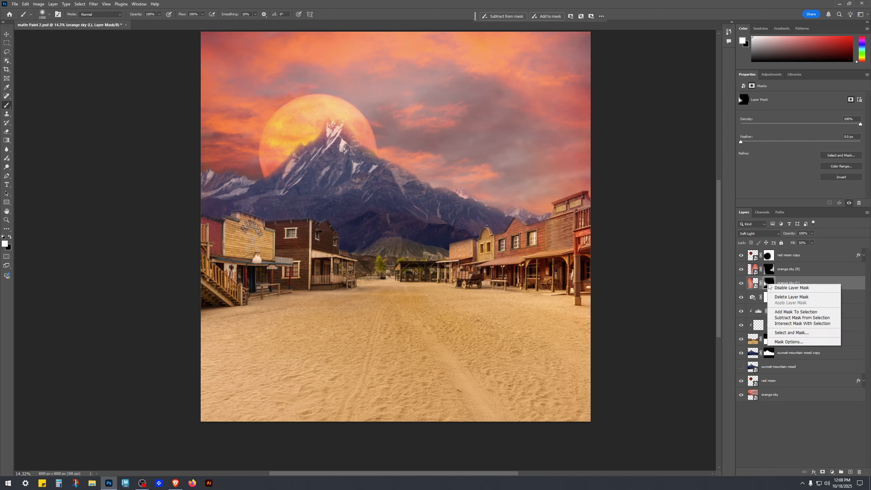
pyautogui.click(811, 282)
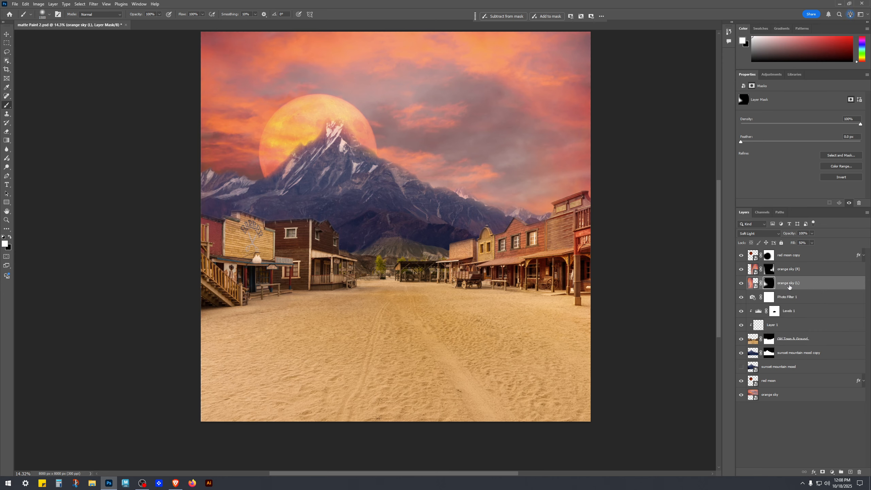
pyautogui.rightClick(772, 286)
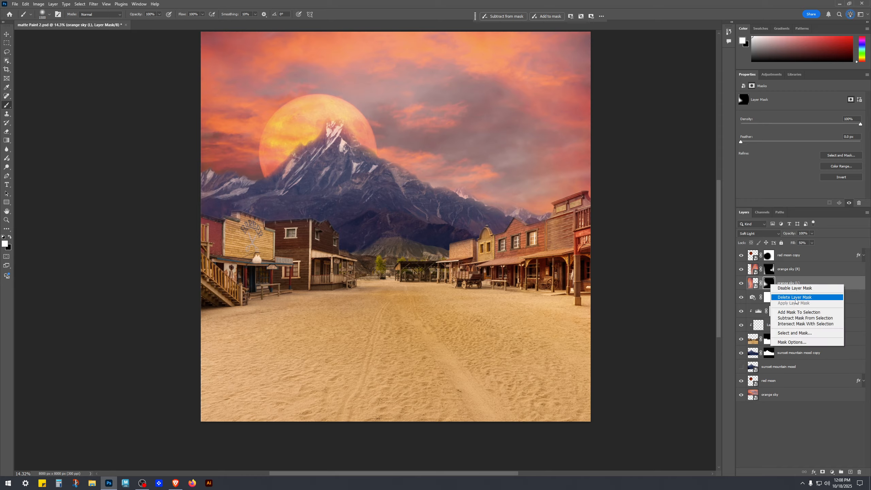
pyautogui.click(806, 297)
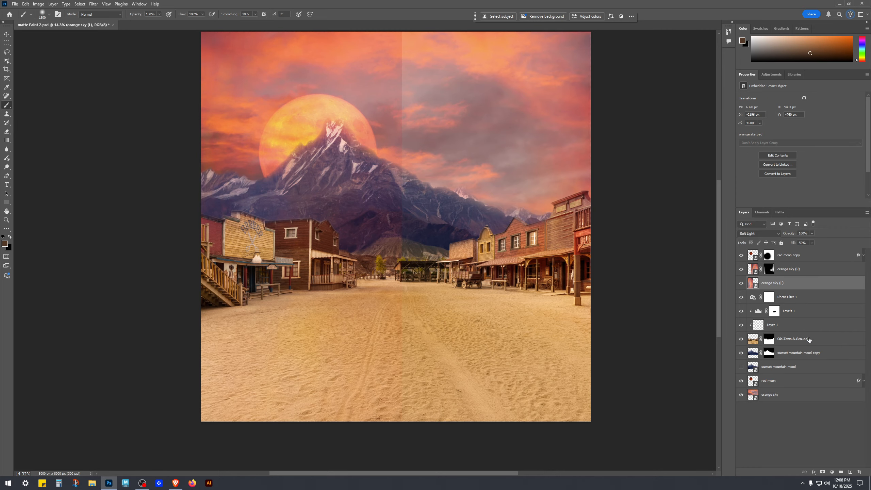
# Step: Toggle orange sky (L)'s visibility to compare the sky with and without it
pyautogui.click(794, 427)
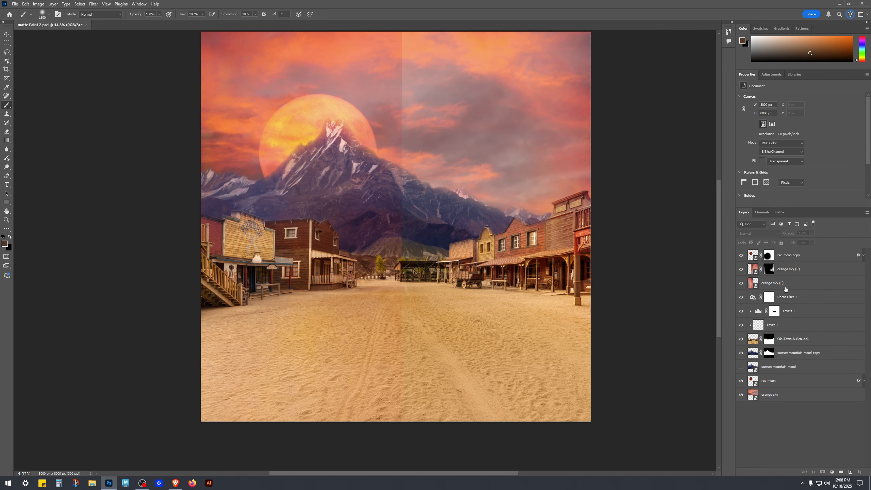
pyautogui.click(748, 285)
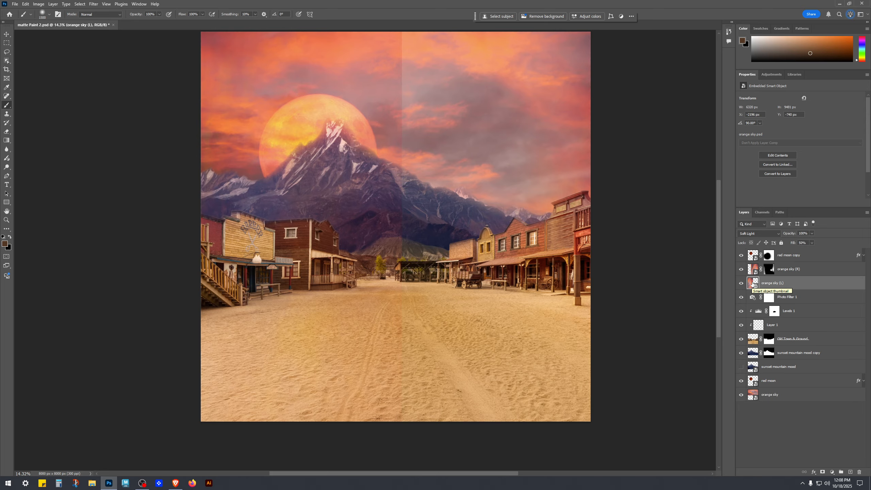
pyautogui.click(741, 283)
pyautogui.click(741, 284)
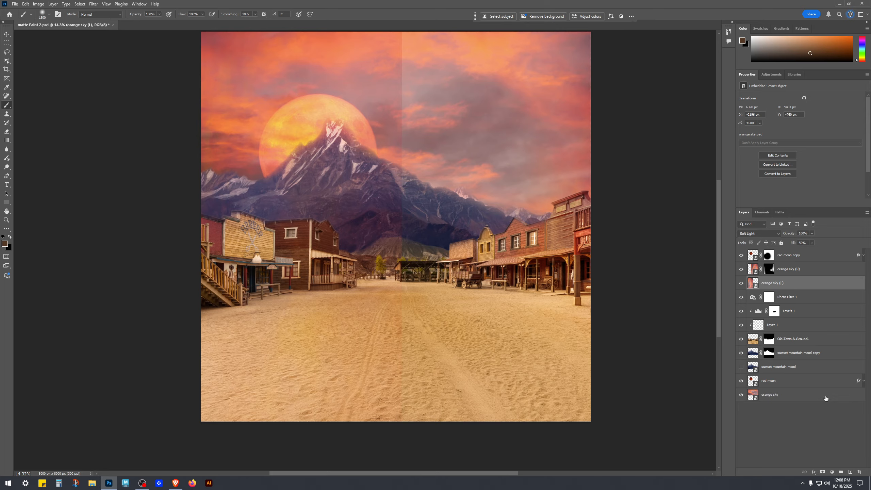
pyautogui.click(814, 433)
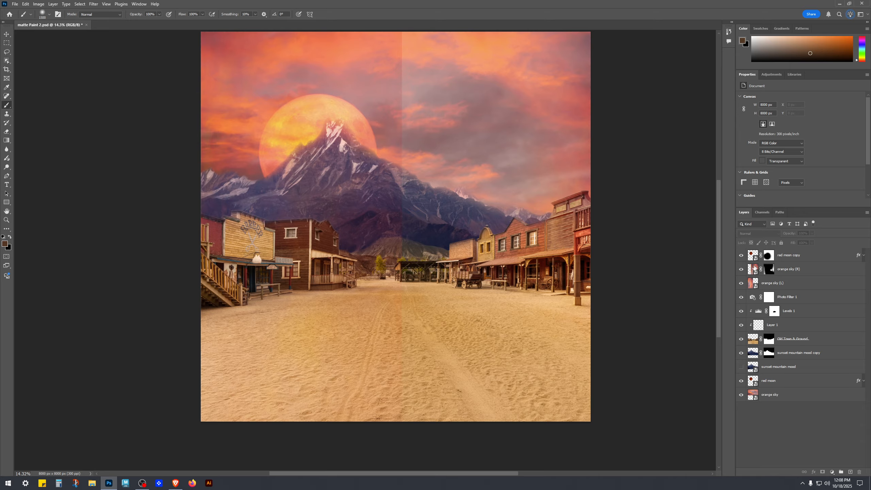
# Step: Free-transform orange sky (L) and rotate it to -90°
pyautogui.click(766, 285)
pyautogui.hotkey('ctrl', 't')
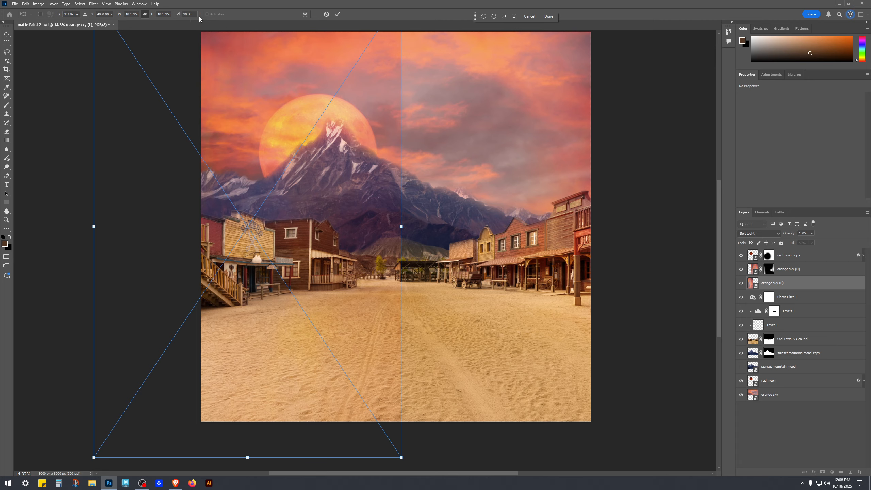
pyautogui.click(810, 270)
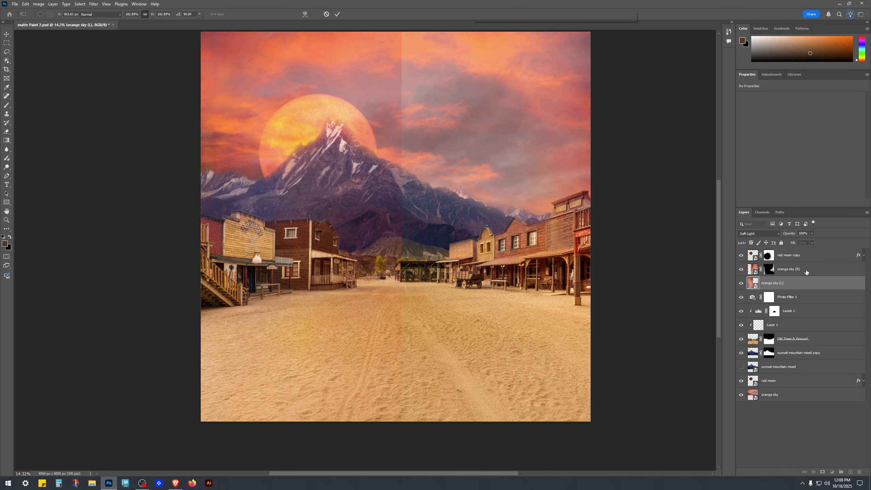
pyautogui.hotkey('ctrl', 't')
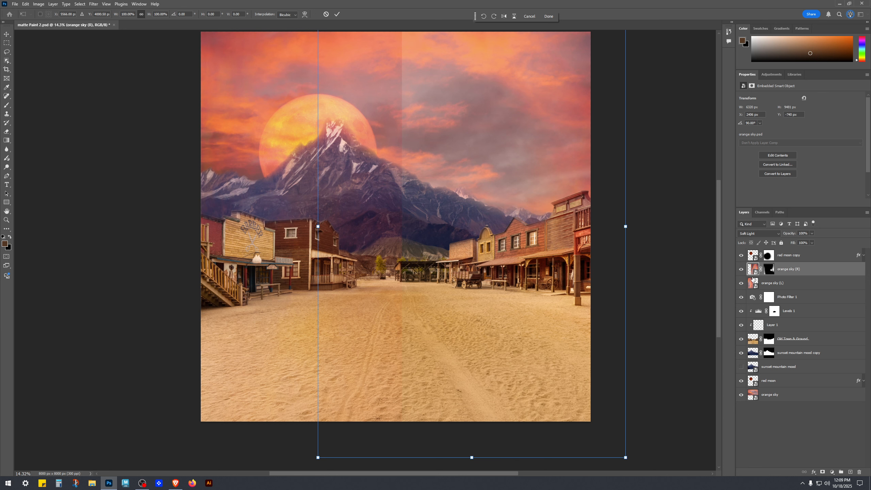
pyautogui.click(786, 283)
pyautogui.hotkey('ctrl', 't')
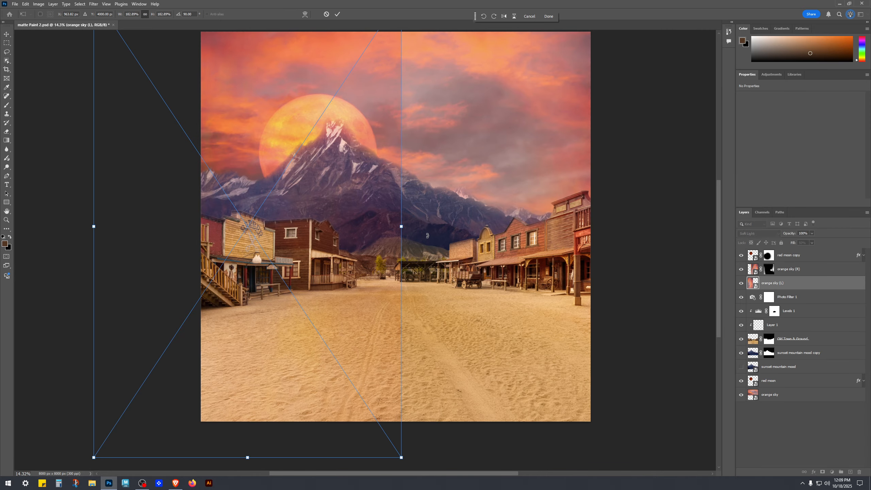
pyautogui.scroll(-3, 440, 239)
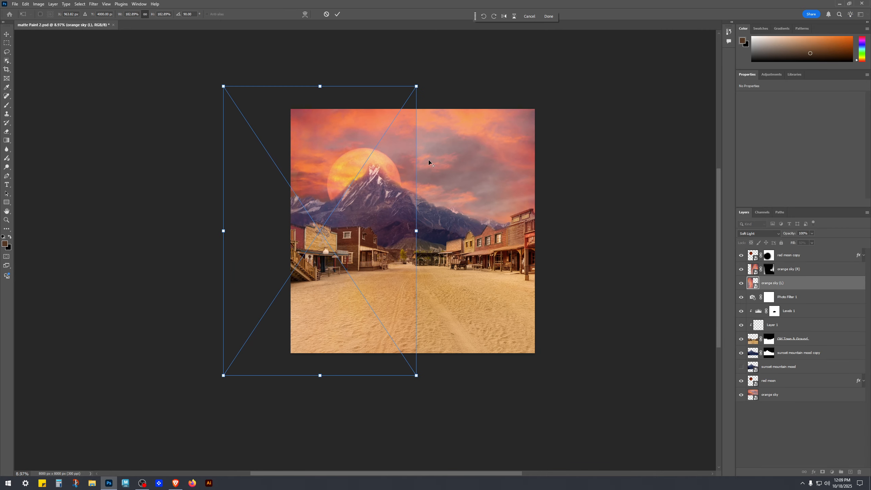
pyautogui.moveTo(422, 84); pyautogui.dragTo(293, 266)
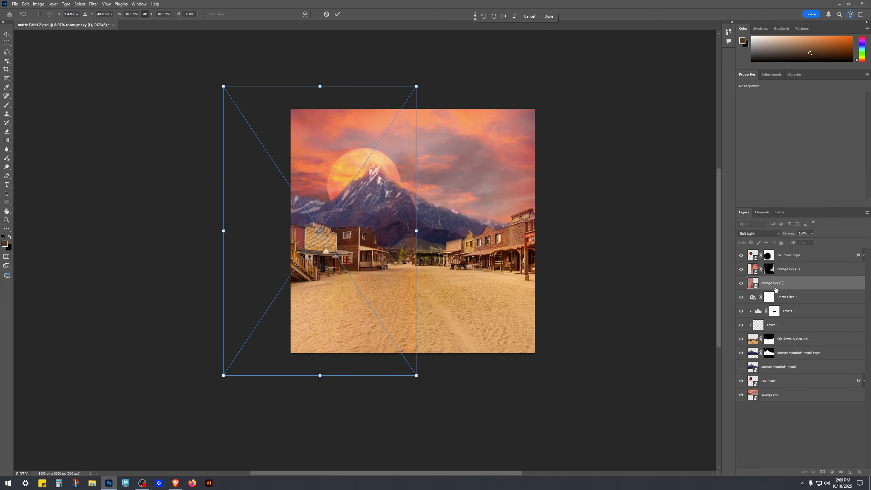
# Step: Switch orange sky (L) to Normal blend mode, shift it rightward over the scene, and commit the transform
pyautogui.click(780, 234)
pyautogui.click(767, 244)
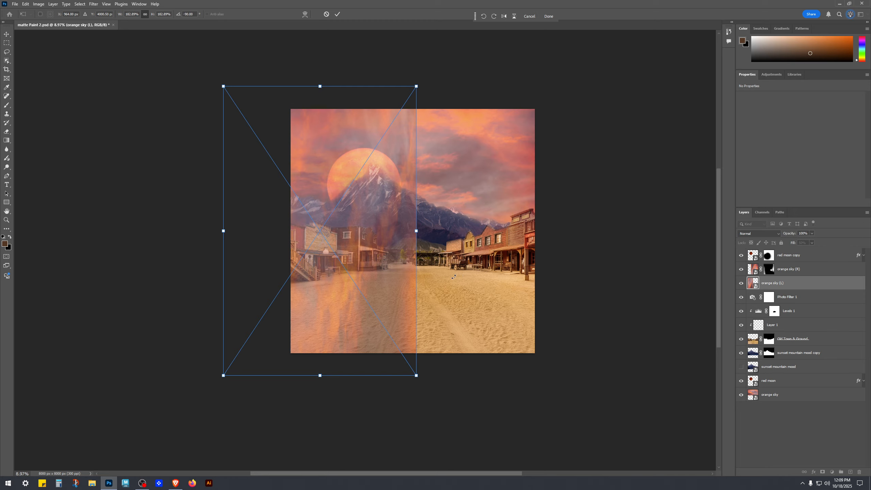
pyautogui.moveTo(396, 255); pyautogui.dragTo(435, 258)
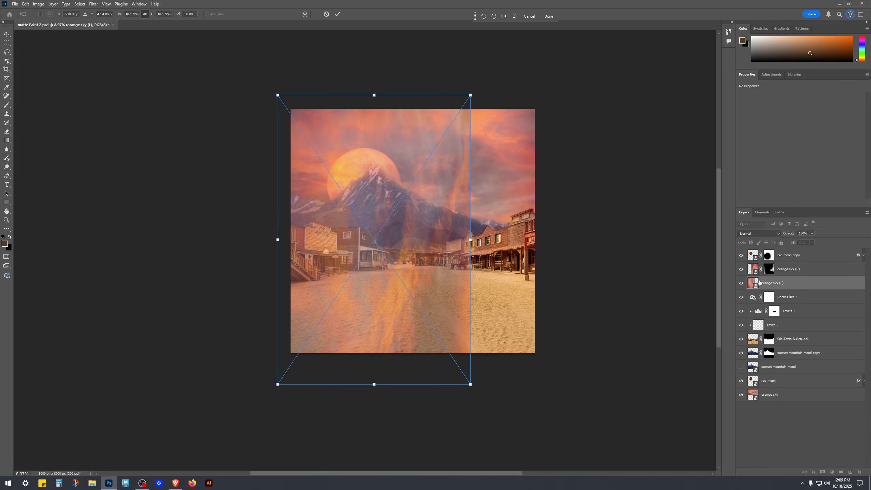
pyautogui.press('Return')
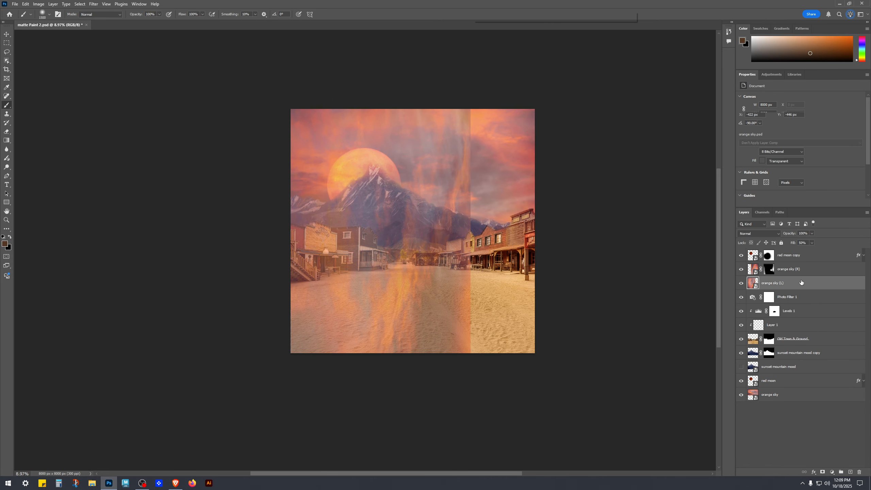
# Step: Set orange sky (L)'s fill to 100% and its blend mode to Soft Light
pyautogui.press('b')
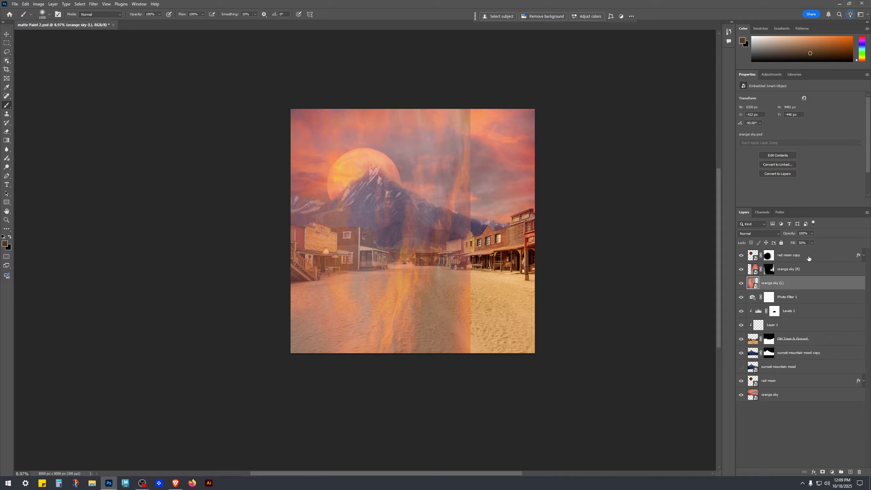
pyautogui.click(803, 272)
pyautogui.click(802, 286)
pyautogui.moveTo(813, 250); pyautogui.dragTo(827, 251)
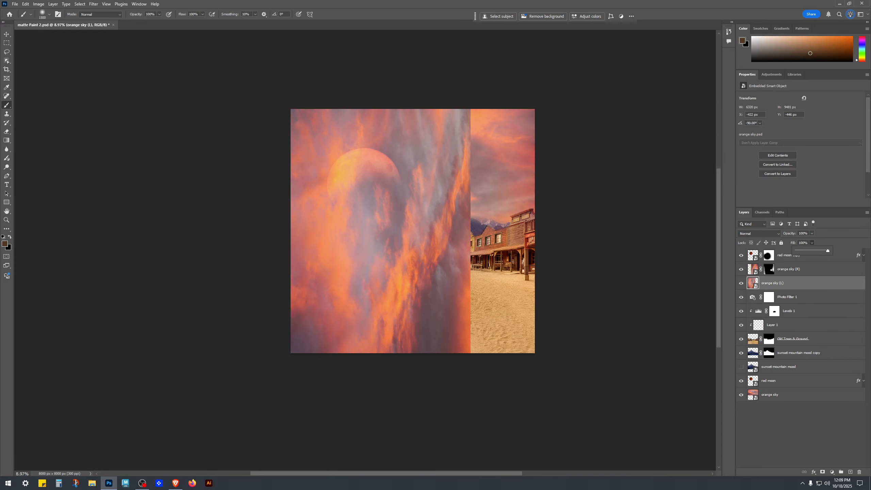
pyautogui.click(778, 283)
pyautogui.click(776, 233)
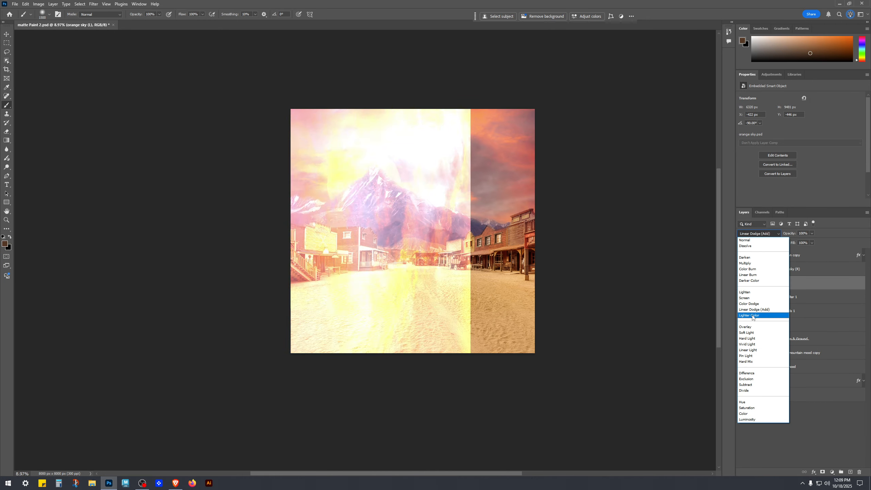
pyautogui.click(753, 332)
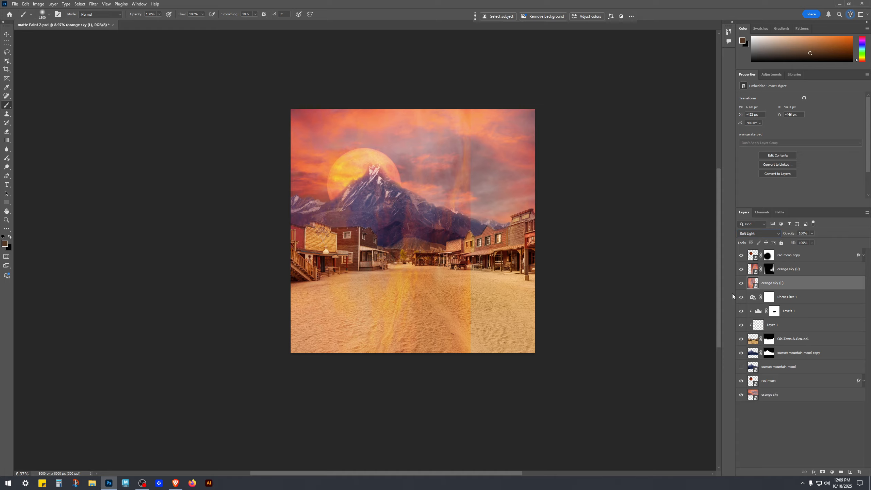
# Step: Toggle orange sky (L)'s visibility repeatedly to compare the composite with and without it
pyautogui.click(741, 283)
pyautogui.click(741, 283)
pyautogui.click(741, 283)
pyautogui.click(742, 283)
pyautogui.click(742, 283)
pyautogui.click(741, 283)
pyautogui.click(742, 282)
pyautogui.click(741, 283)
# Step: Set orange sky (L) to Normal blend mode with 50% fill
pyautogui.click(755, 233)
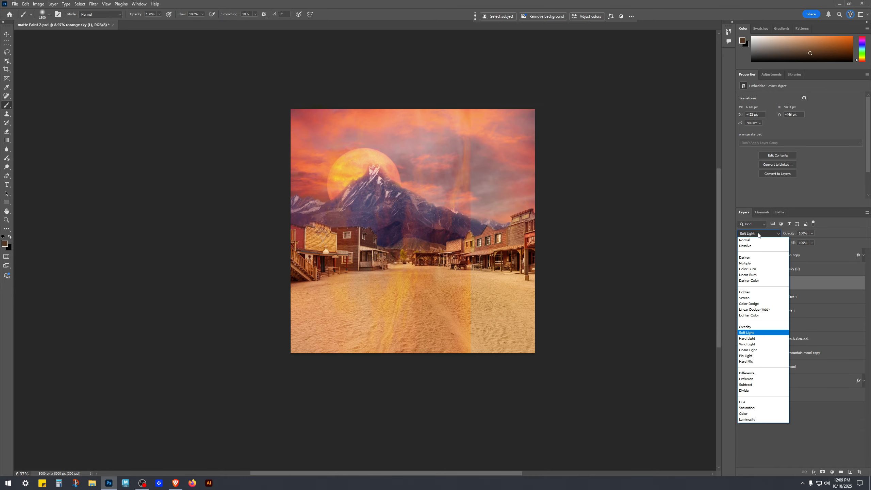
pyautogui.click(751, 242)
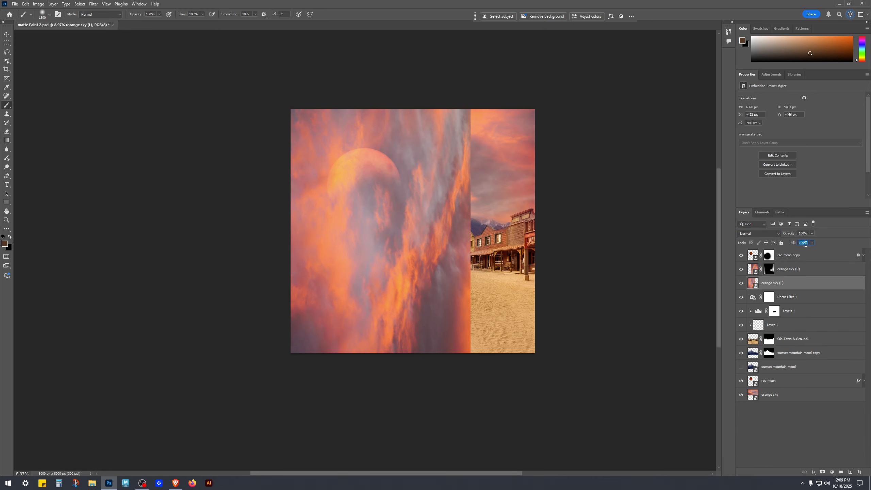
pyautogui.write('50')
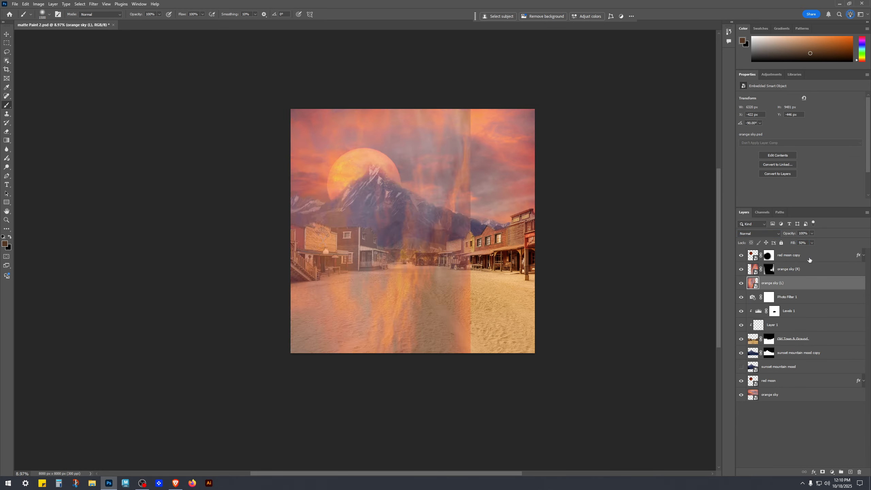
pyautogui.click(822, 440)
pyautogui.click(801, 273)
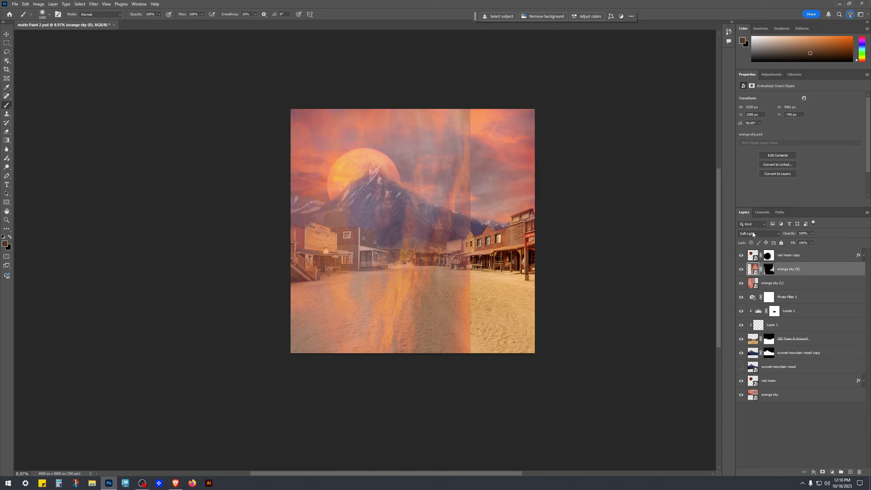
pyautogui.click(794, 286)
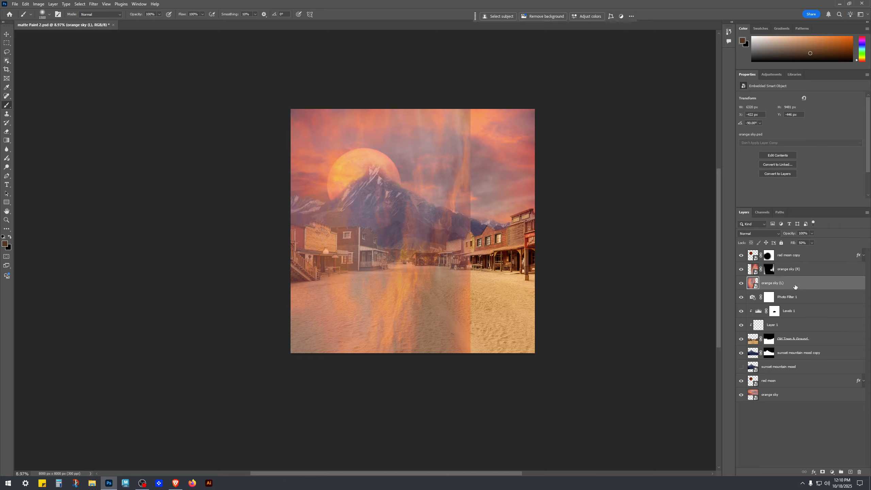
# Step: Return orange sky (L) to Soft Light blend mode and 100% fill
pyautogui.click(760, 235)
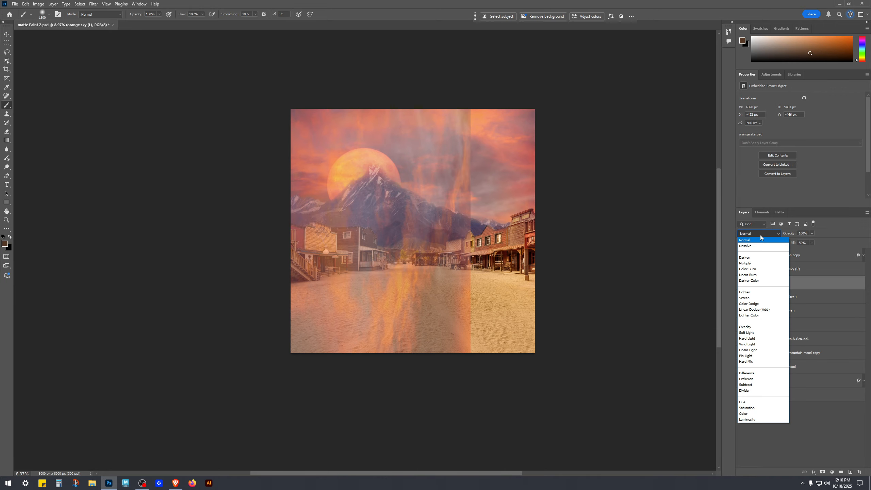
pyautogui.click(758, 331)
pyautogui.moveTo(814, 250); pyautogui.dragTo(828, 250)
pyautogui.click(789, 446)
# Step: Toggle orange sky (L) on and off again to check the Soft Light blend
pyautogui.click(741, 284)
pyautogui.click(741, 284)
pyautogui.click(741, 284)
pyautogui.click(741, 284)
pyautogui.click(741, 284)
pyautogui.click(741, 283)
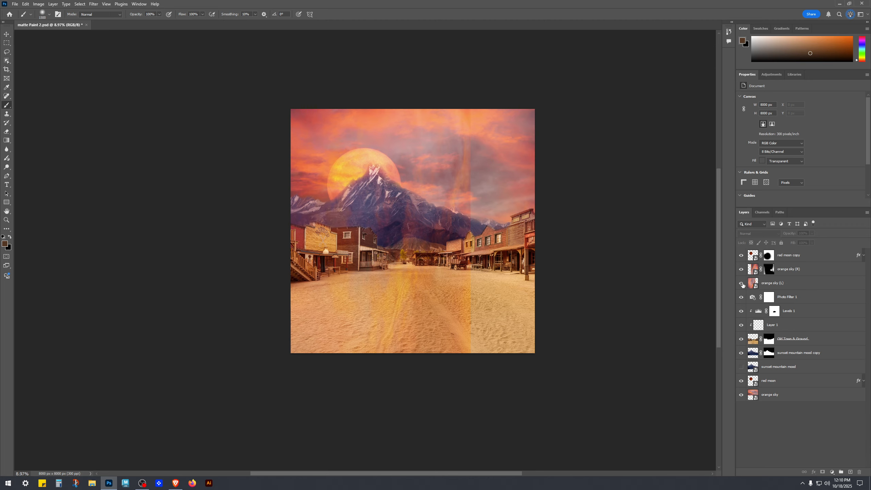
# Step: Toggle the visibility of orange sky (R) and orange sky (L) to compare both sky overlays
pyautogui.click(795, 271)
pyautogui.click(797, 286)
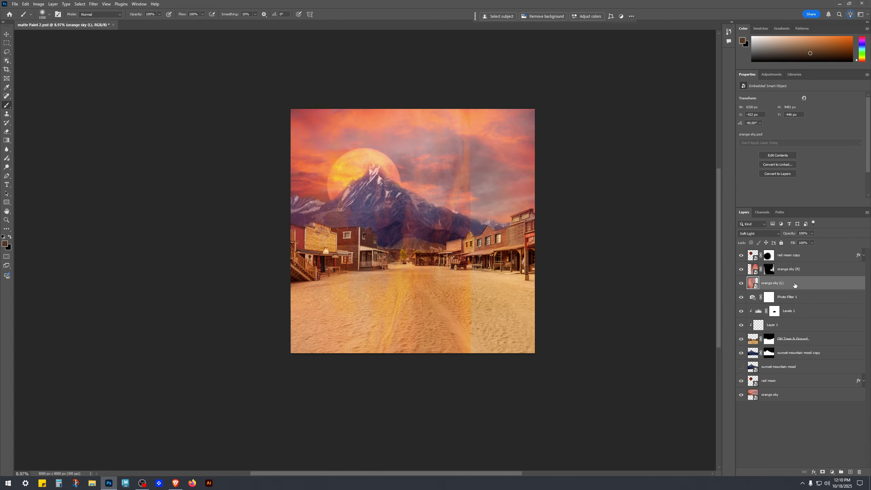
pyautogui.click(742, 269)
pyautogui.click(742, 270)
pyautogui.click(742, 283)
pyautogui.click(742, 283)
# Step: Nudge orange sky (L) slightly with free transform and commit the new position
pyautogui.click(781, 272)
pyautogui.click(786, 283)
pyautogui.hotkey('ctrl', 't')
pyautogui.moveTo(263, 89); pyautogui.dragTo(430, 317)
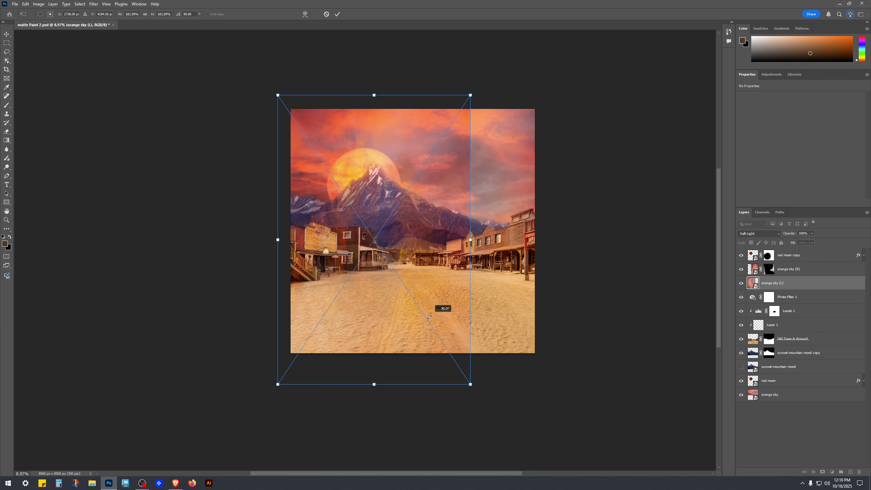
pyautogui.moveTo(429, 317); pyautogui.dragTo(324, 151)
pyautogui.moveTo(359, 294)
pyautogui.mouseDown()
pyautogui.moveTo(360, 283)
pyautogui.moveTo(337, 267)
pyautogui.moveTo(386, 272)
pyautogui.moveTo(208, 263)
pyautogui.moveTo(364, 276)
pyautogui.moveTo(374, 254)
pyautogui.moveTo(381, 282)
pyautogui.moveTo(373, 289)
pyautogui.mouseUp()
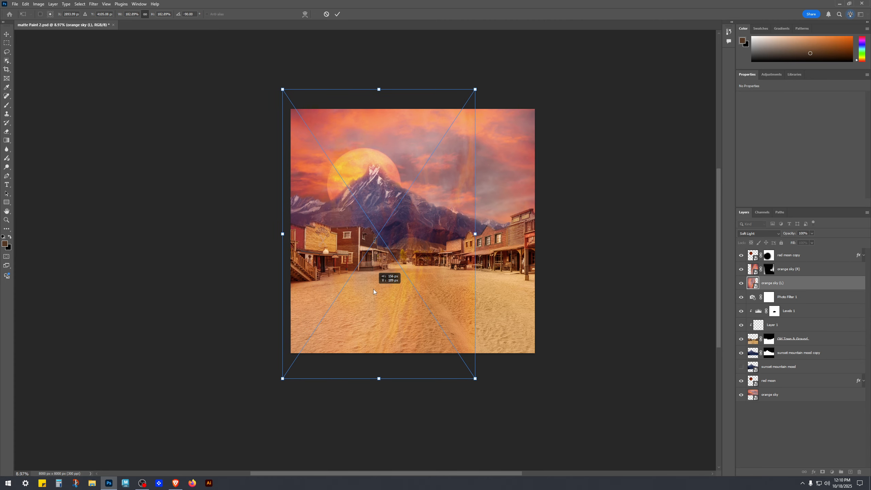
pyautogui.press('Return')
# Step: Add a layer mask to orange sky (L) and enlarge the brush considerably
pyautogui.click(798, 433)
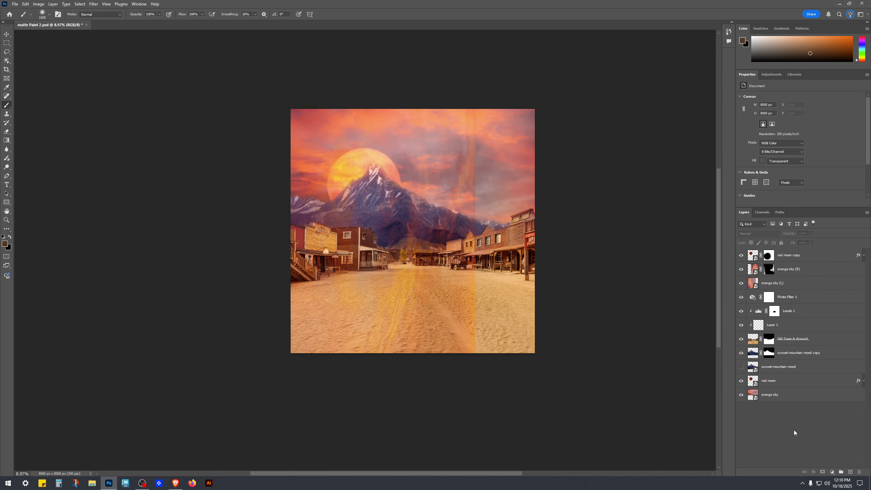
pyautogui.click(805, 287)
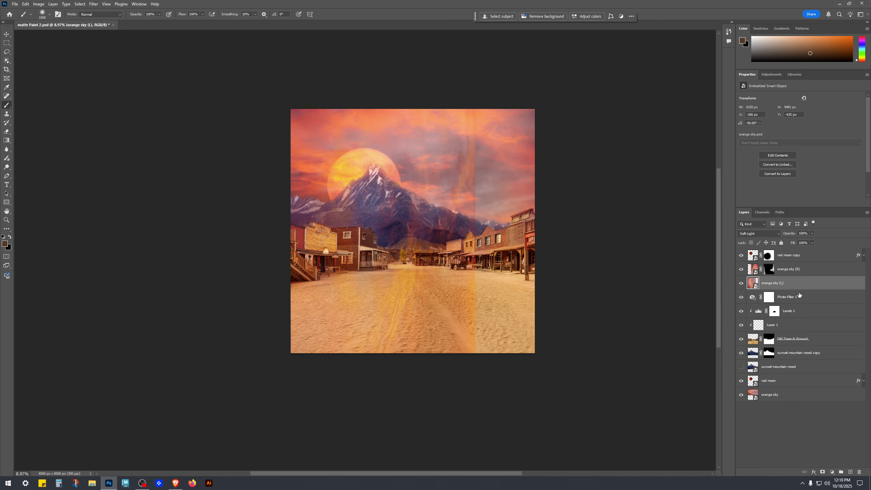
pyautogui.click(822, 472)
pyautogui.press(']')
pyautogui.press(']')
pyautogui.press(']')
pyautogui.press(']')
pyautogui.press(']')
pyautogui.press(']')
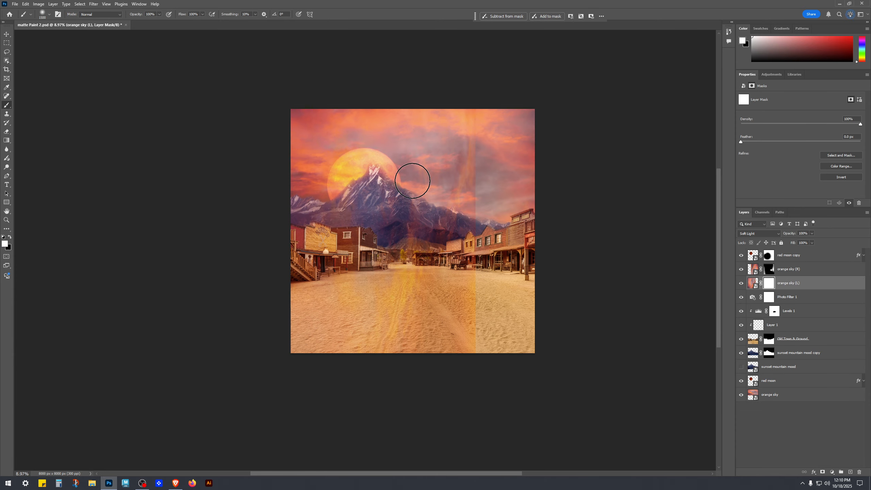
pyautogui.press(']')
pyautogui.press(']')
pyautogui.press(']')
pyautogui.press(']')
pyautogui.press(']')
pyautogui.press(']')
pyautogui.press(']')
pyautogui.press(']')
pyautogui.press(']')
pyautogui.press(']')
pyautogui.press(']')
pyautogui.press(']')
pyautogui.press(']')
pyautogui.press(']')
pyautogui.press(']')
pyautogui.press(']')
pyautogui.press(']')
pyautogui.press(']')
pyautogui.press(']')
pyautogui.press(']')
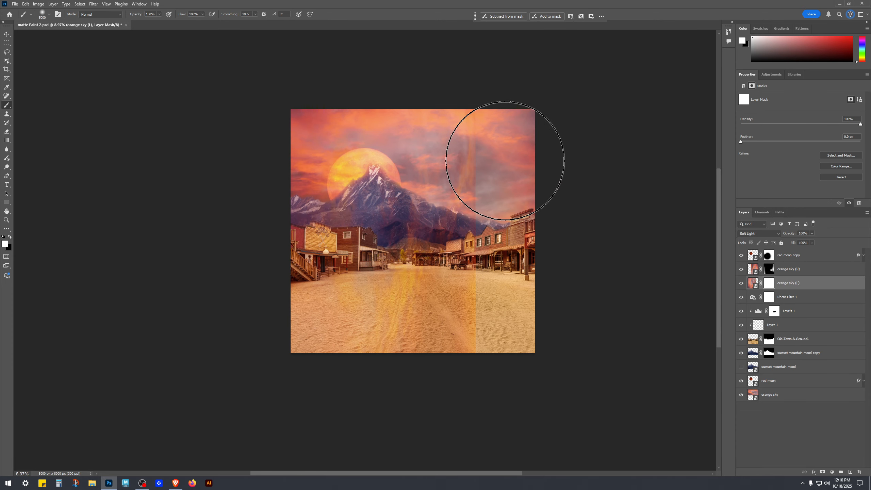
# Step: Paint black on orange sky (L)'s mask over the right-hand sky and the central street
pyautogui.press('x')
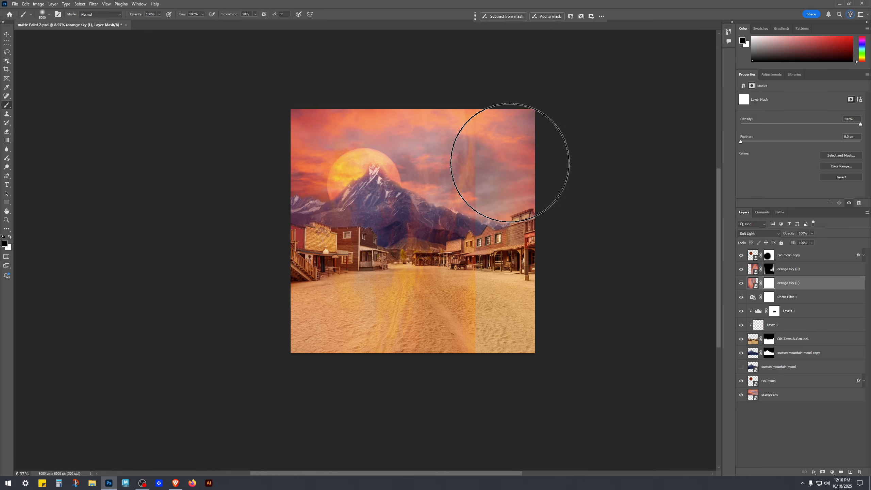
pyautogui.moveTo(467, 119)
pyautogui.mouseDown()
pyautogui.moveTo(467, 167)
pyautogui.moveTo(442, 145)
pyautogui.moveTo(388, 135)
pyautogui.moveTo(391, 154)
pyautogui.moveTo(382, 171)
pyautogui.moveTo(397, 188)
pyautogui.moveTo(429, 158)
pyautogui.moveTo(450, 173)
pyautogui.moveTo(407, 156)
pyautogui.moveTo(398, 120)
pyautogui.mouseUp()
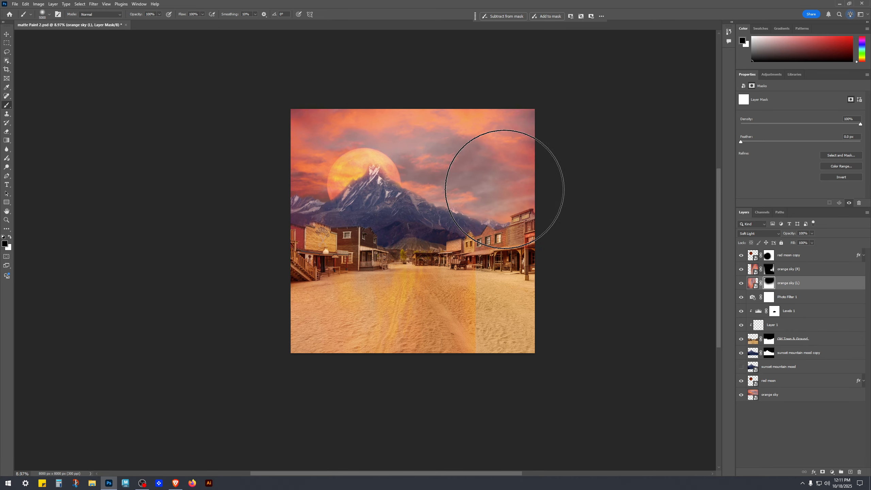
pyautogui.moveTo(472, 266)
pyautogui.mouseDown()
pyautogui.moveTo(478, 301)
pyautogui.moveTo(512, 245)
pyautogui.moveTo(455, 340)
pyautogui.moveTo(383, 354)
pyautogui.moveTo(425, 362)
pyautogui.moveTo(397, 367)
pyautogui.moveTo(366, 346)
pyautogui.mouseUp()
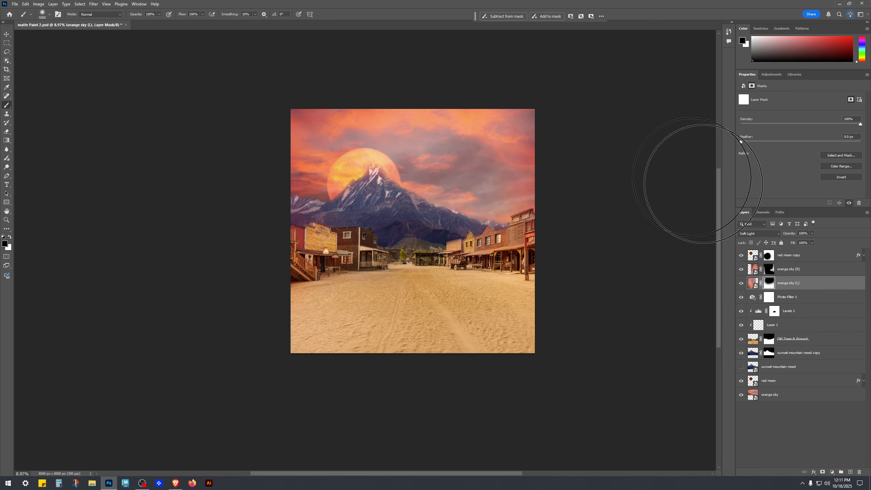
# Step: Toggle orange sky (L)'s visibility while zoomed in and out to inspect the masked blend
pyautogui.press('v')
pyautogui.click(740, 284)
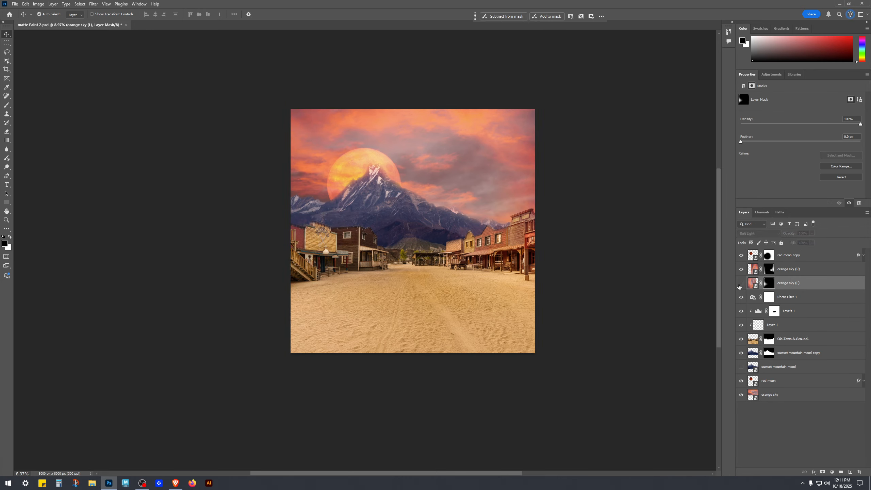
pyautogui.click(739, 285)
pyautogui.click(739, 286)
pyautogui.click(740, 286)
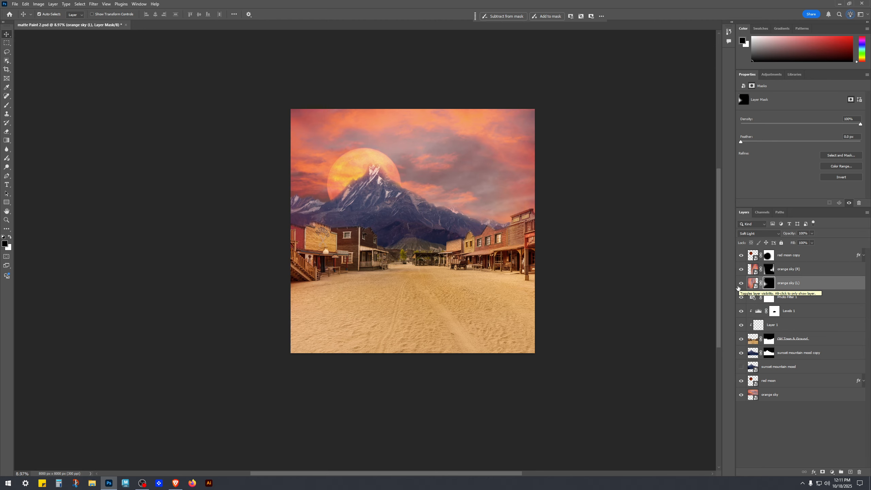
pyautogui.scroll(5, 301, 346)
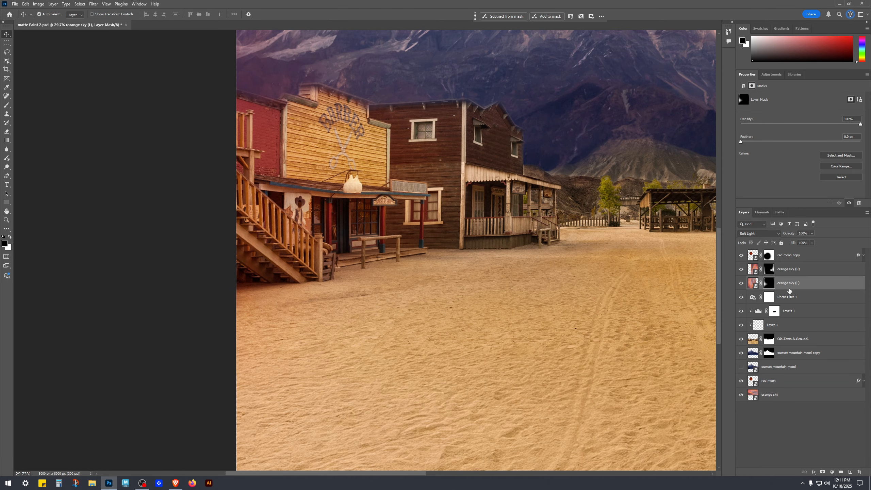
pyautogui.hotkey('ctrl', ',')
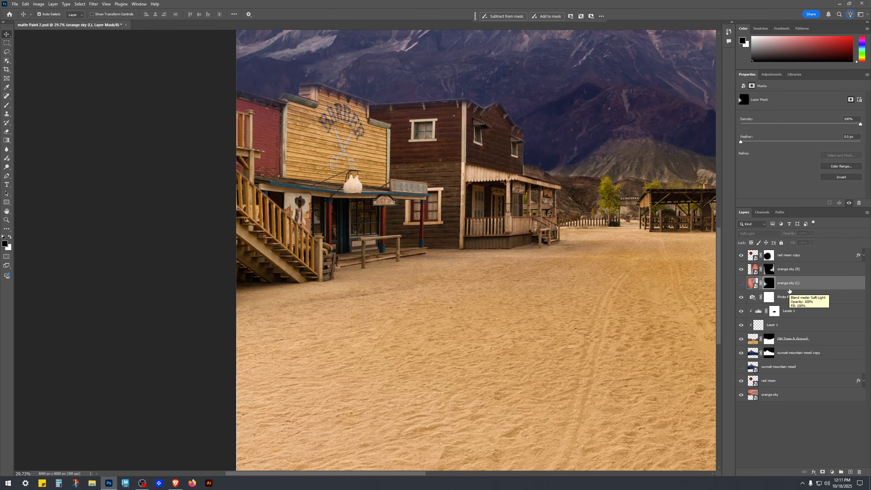
pyautogui.hotkey('ctrl', ',')
pyautogui.hotkey('ctrl', ',')
pyautogui.hotkey('ctrl', ',')
pyautogui.moveTo(590, 288); pyautogui.dragTo(398, 303)
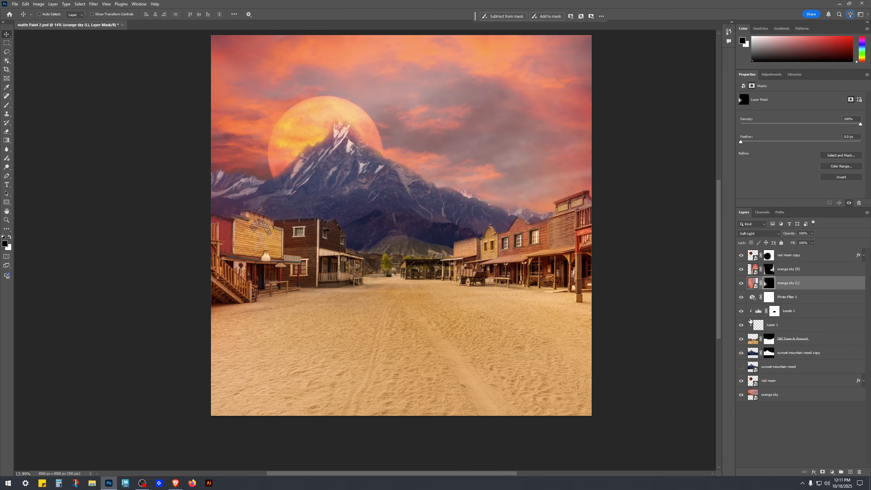
# Step: Toggle orange sky (L)'s visibility on and off to compare the blend
pyautogui.click(739, 285)
pyautogui.click(740, 284)
pyautogui.click(739, 285)
pyautogui.click(739, 284)
# Step: Paint white with a much smaller brush on orange sky (L)'s mask over the left-hand buildings
pyautogui.press('b')
pyautogui.press('[')
pyautogui.press('[')
pyautogui.press('[')
pyautogui.press('[')
pyautogui.press('[')
pyautogui.press('[')
pyautogui.press('[')
pyautogui.press('[')
pyautogui.press('[')
pyautogui.press('[')
pyautogui.press('[')
pyautogui.press('[')
pyautogui.press('[')
pyautogui.press('[')
pyautogui.press('[')
pyautogui.press('[')
pyautogui.press('[')
pyautogui.press('[')
pyautogui.press('[')
pyautogui.press('[')
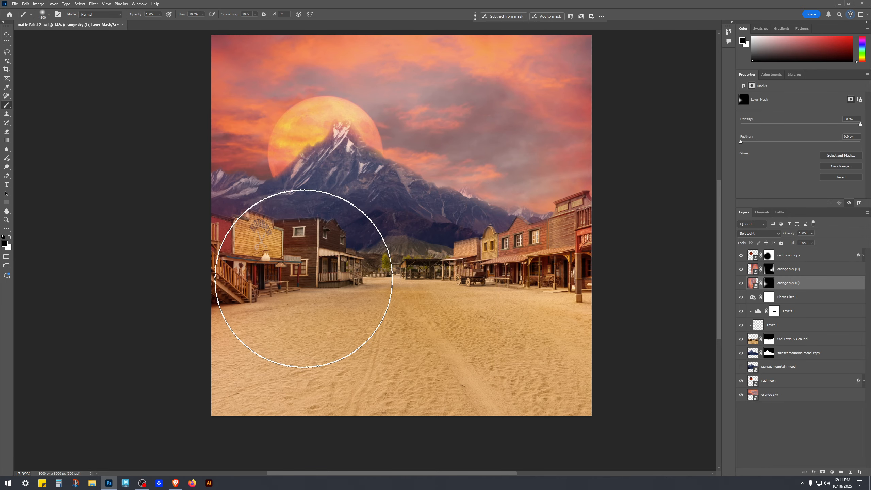
pyautogui.press('[')
pyautogui.press('[')
pyautogui.press('[')
pyautogui.press('[')
pyautogui.press('[')
pyautogui.press('x')
pyautogui.click(321, 257)
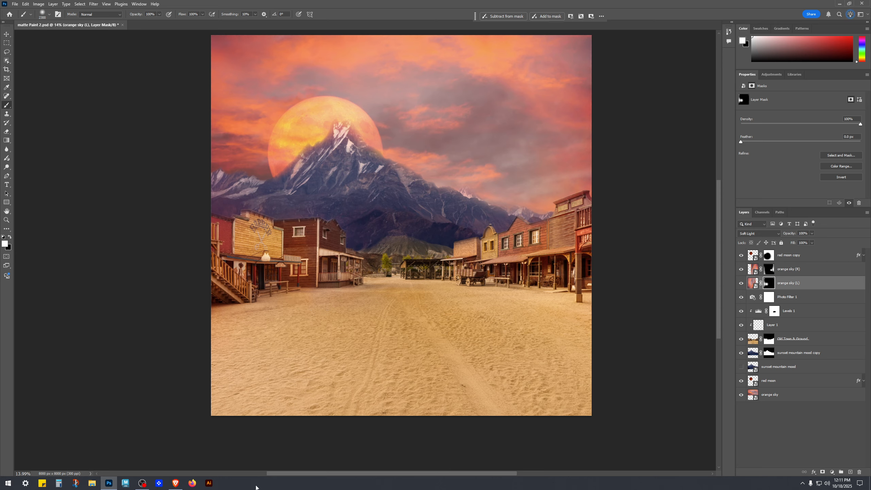
# Step: Select orange sky (L) and set its fill to 80%
pyautogui.click(5, 242)
pyautogui.click(345, 148)
pyautogui.click(499, 120)
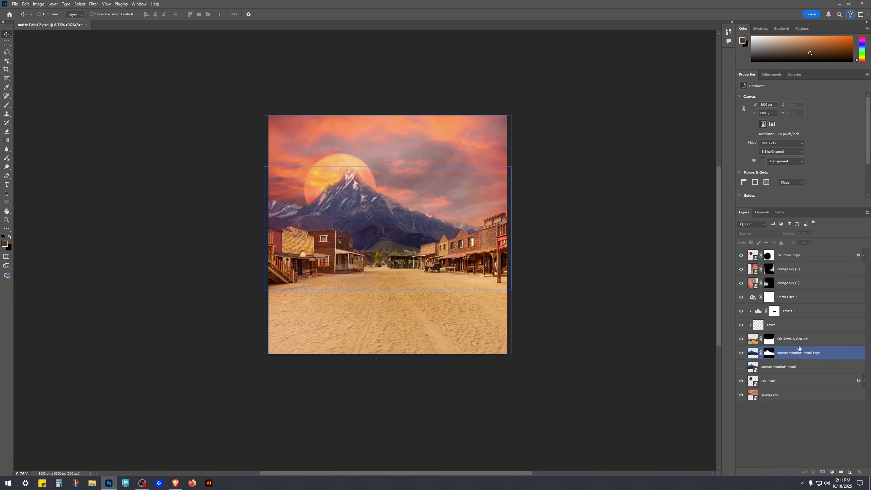
pyautogui.click(800, 270)
pyautogui.click(805, 243)
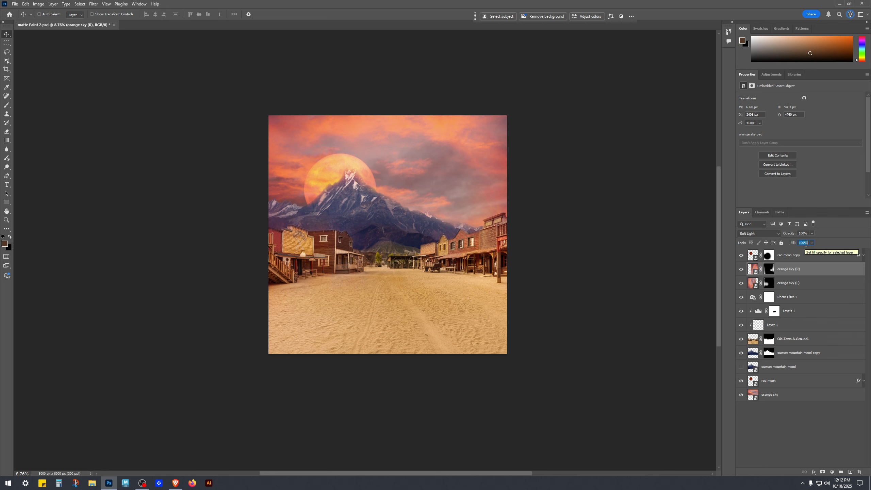
pyautogui.click(774, 287)
pyautogui.click(741, 283)
pyautogui.click(740, 284)
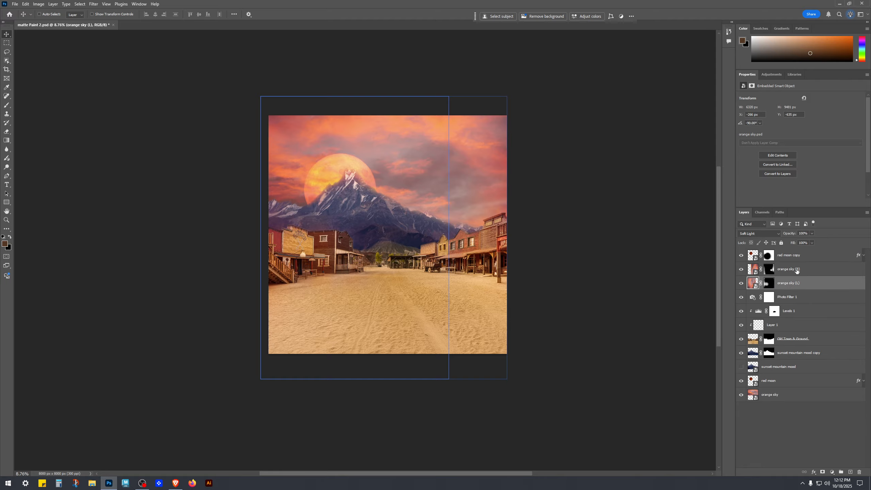
pyautogui.click(802, 243)
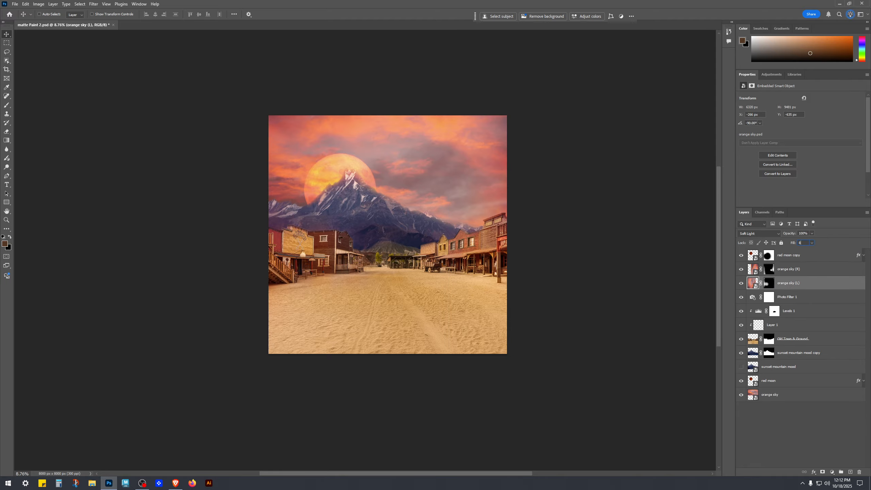
pyautogui.click(819, 431)
# Step: Zoom and pan around the composite to inspect how the sky layers blend over the buildings and mountains
pyautogui.scroll(3, 404, 334)
pyautogui.moveTo(404, 334); pyautogui.dragTo(434, 390)
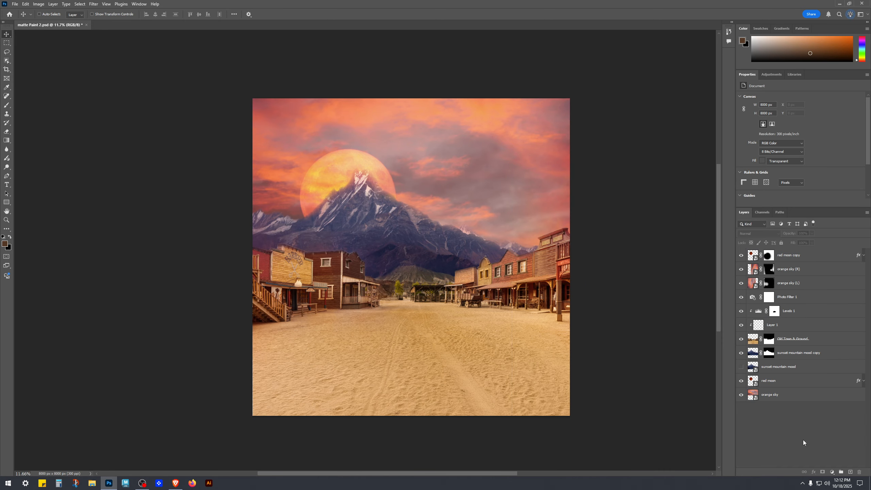
pyautogui.keyDown('ctrl'); pyautogui.click(592, 376); pyautogui.keyUp('ctrl')
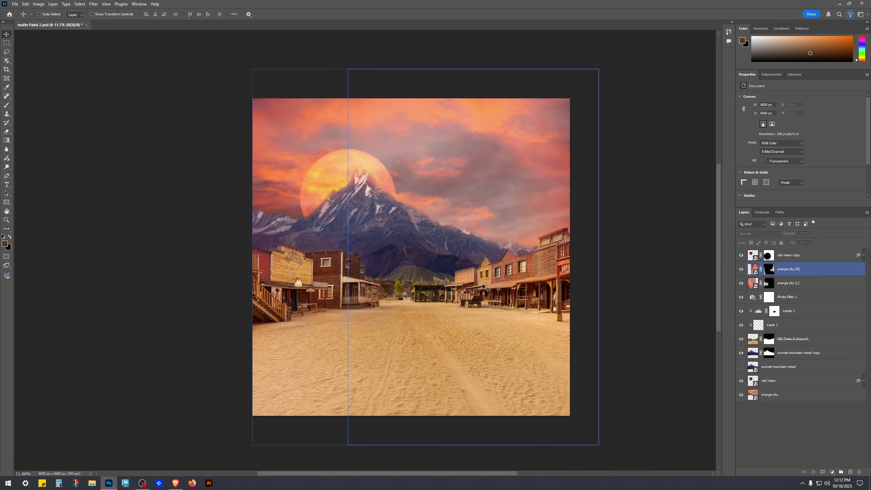
pyautogui.click(795, 440)
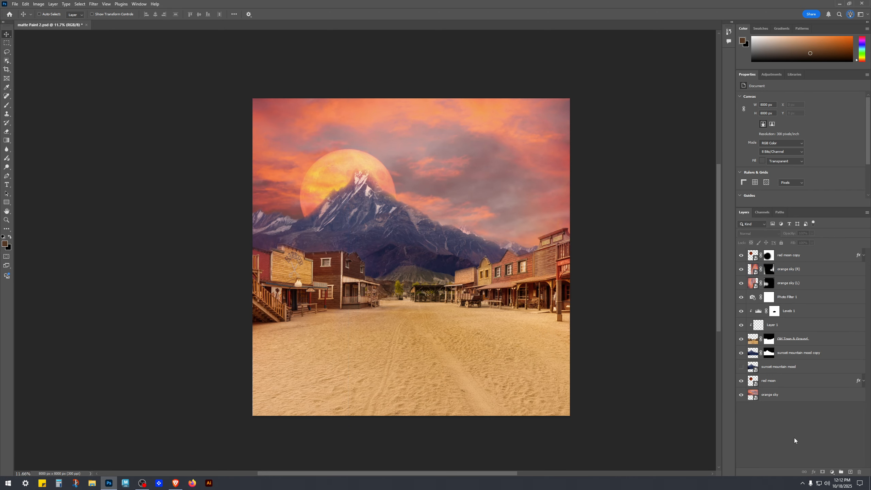
pyautogui.keyDown('ctrl'); pyautogui.click(512, 219); pyautogui.keyUp('ctrl')
pyautogui.scroll(5, 513, 220)
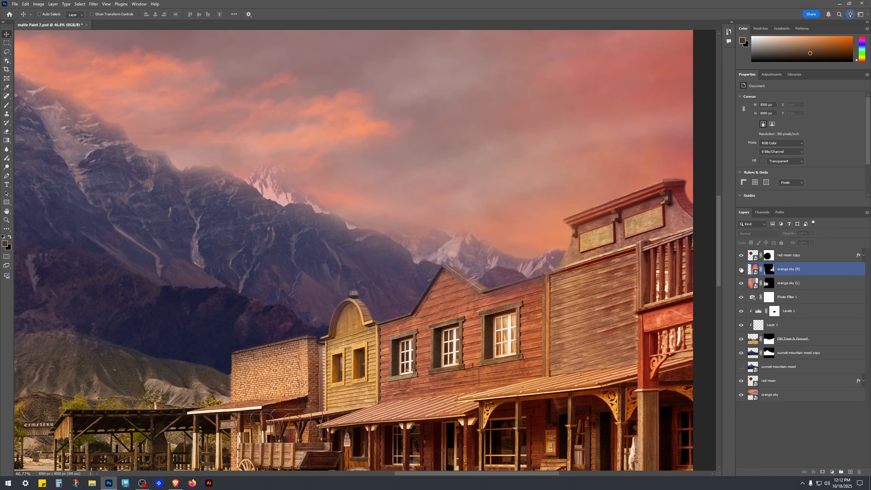
pyautogui.scroll(-5, 326, 334)
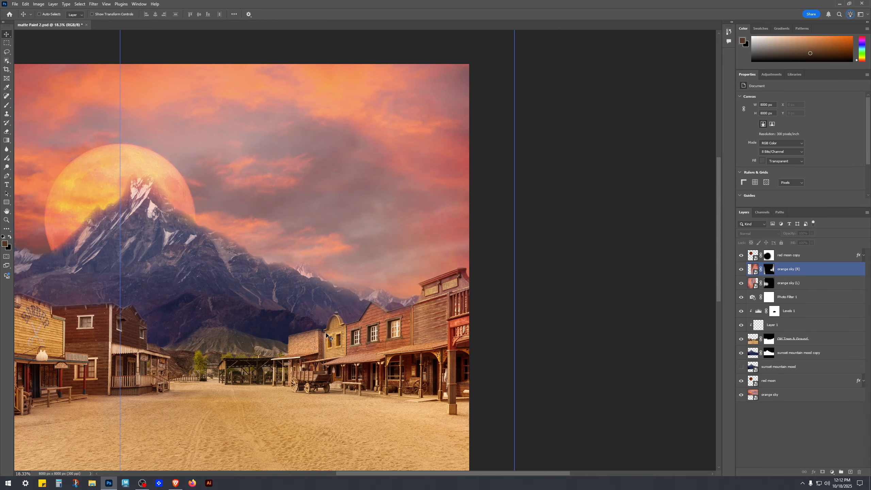
pyautogui.hscroll(-3, 325, 334)
pyautogui.scroll(-2, 422, 342)
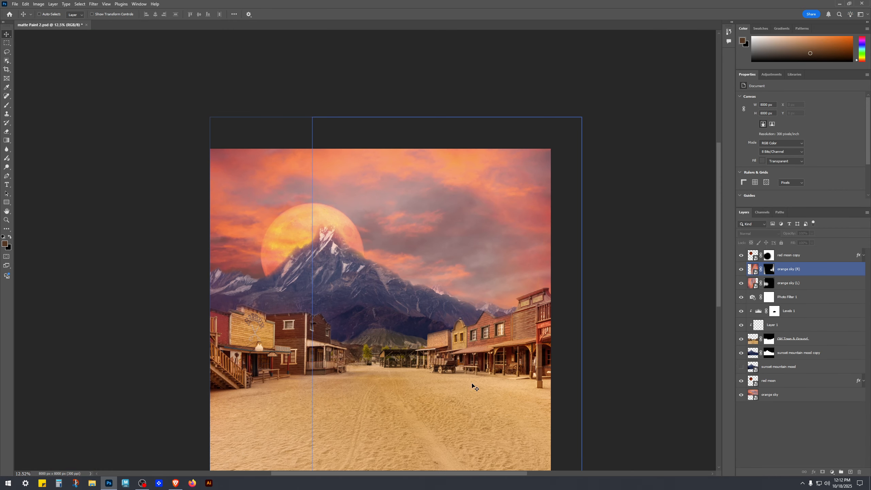
pyautogui.moveTo(463, 341); pyautogui.dragTo(491, 286)
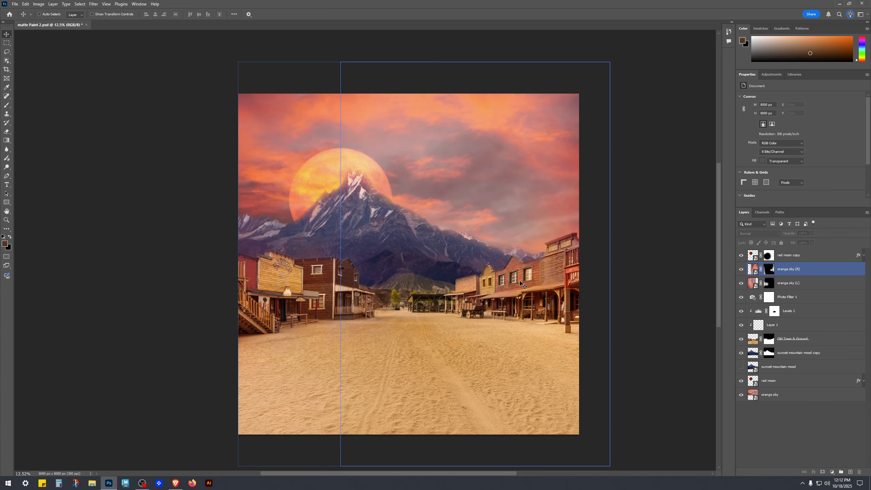
pyautogui.click(794, 441)
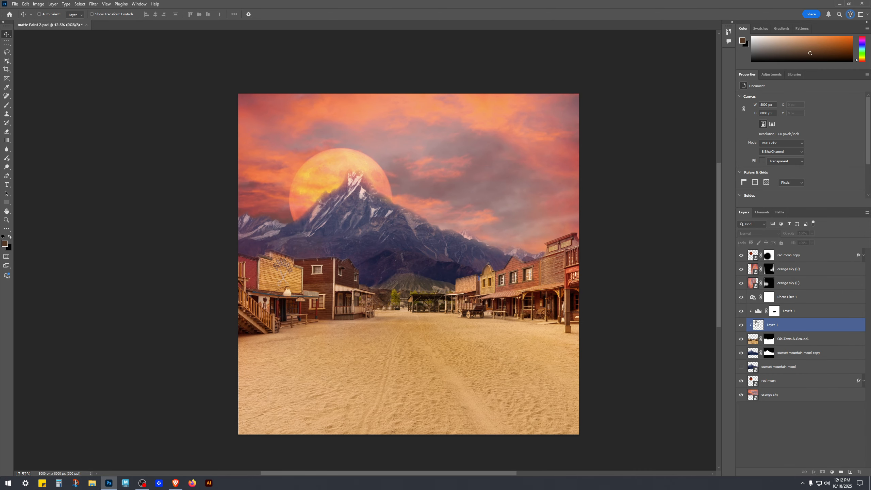
pyautogui.scroll(3, 498, 285)
pyautogui.scroll(-2, 497, 285)
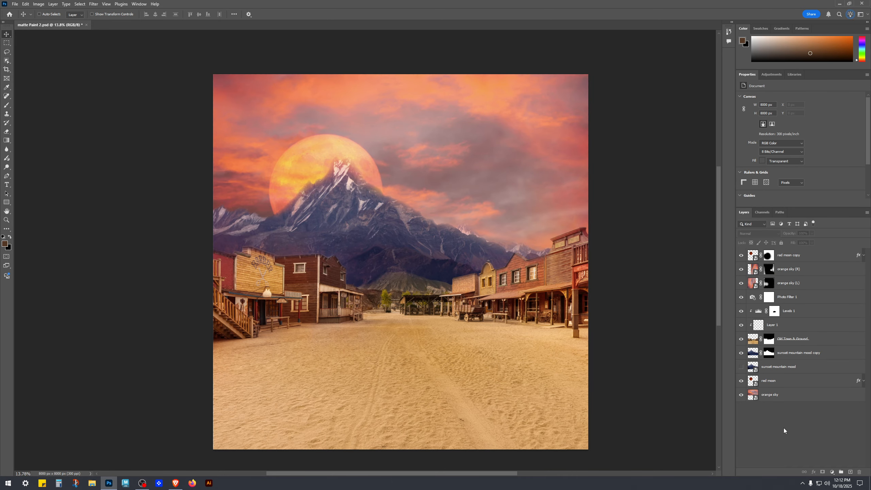
pyautogui.moveTo(275, 295); pyautogui.dragTo(530, 275)
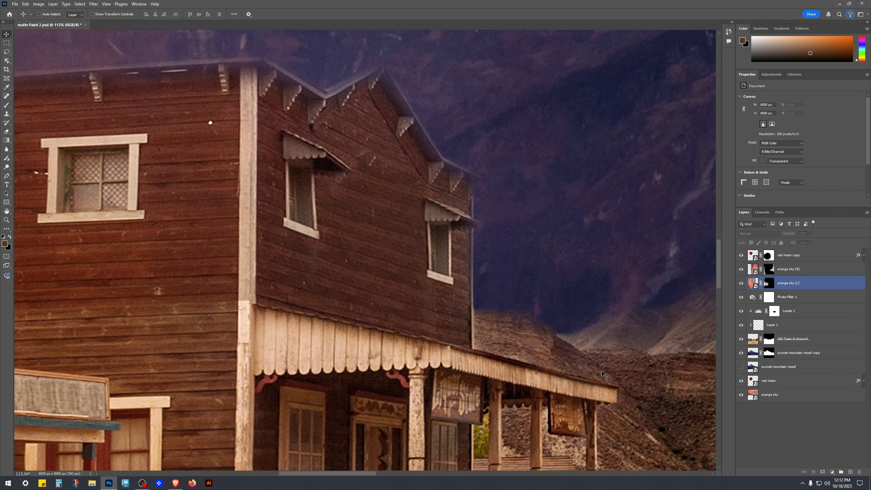
pyautogui.moveTo(579, 298); pyautogui.dragTo(485, 295)
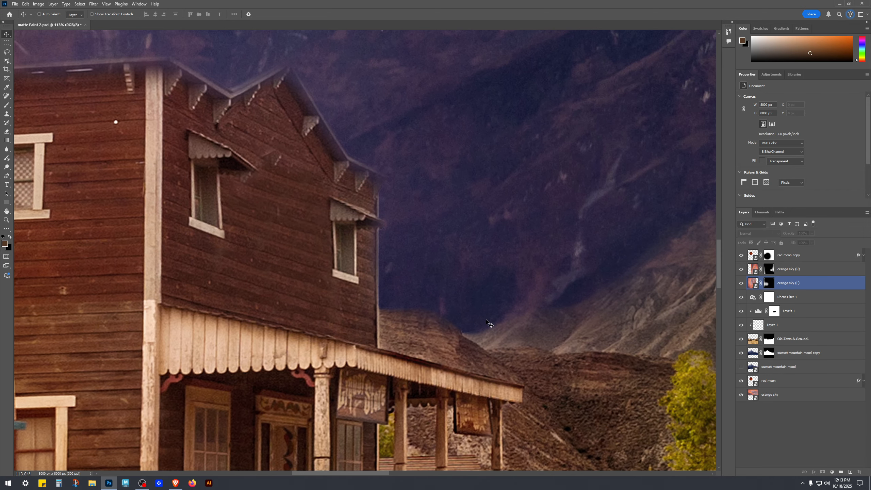
pyautogui.moveTo(490, 332); pyautogui.dragTo(384, 338)
pyautogui.moveTo(581, 407); pyautogui.dragTo(394, 329)
pyautogui.moveTo(707, 425); pyautogui.dragTo(625, 372)
pyautogui.moveTo(614, 361); pyautogui.dragTo(478, 319)
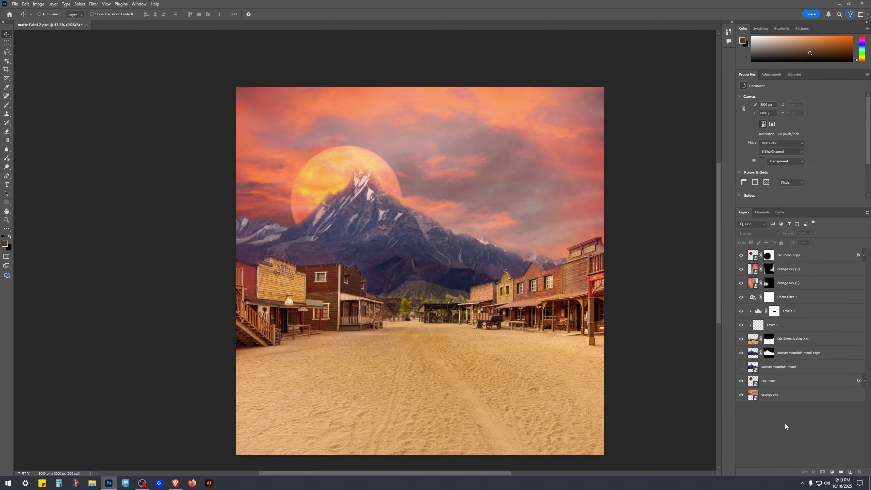
pyautogui.moveTo(339, 277); pyautogui.dragTo(436, 242)
pyautogui.moveTo(436, 241); pyautogui.dragTo(402, 240)
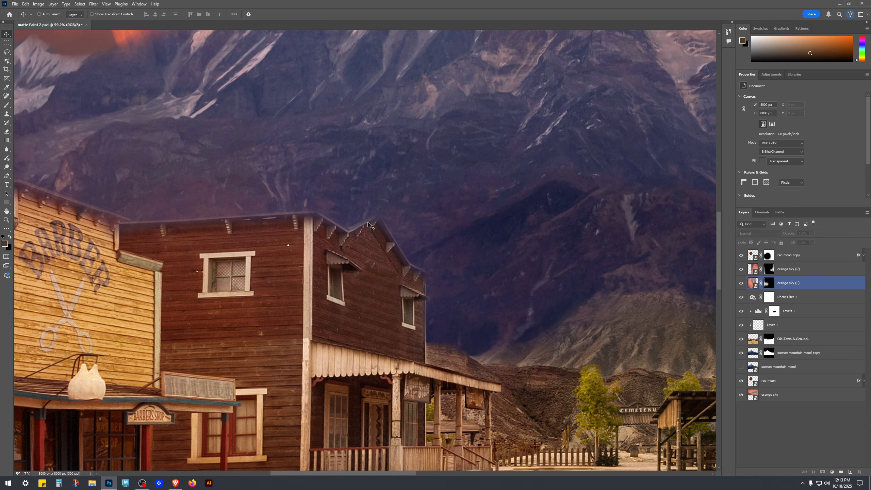
pyautogui.scroll(-3, 430, 334)
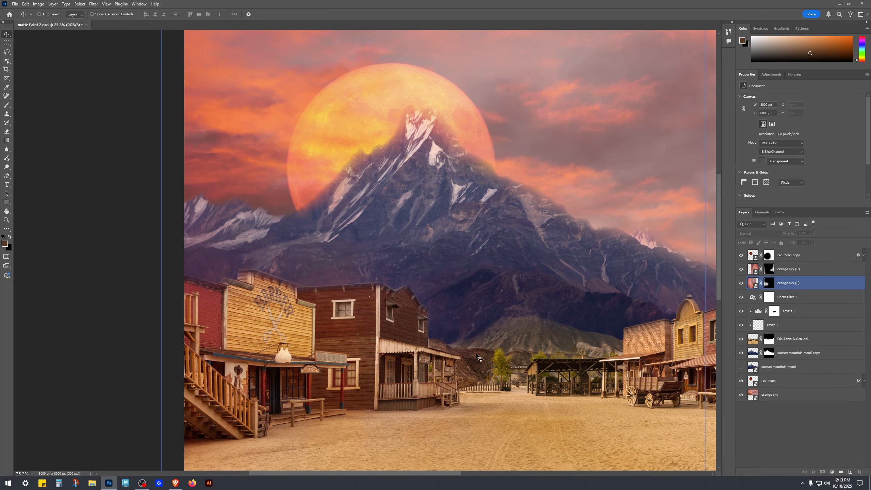
pyautogui.scroll(2, 430, 342)
# Step: Toggle Old Town & Ground's visibility to check its contribution to the scene
pyautogui.click(780, 308)
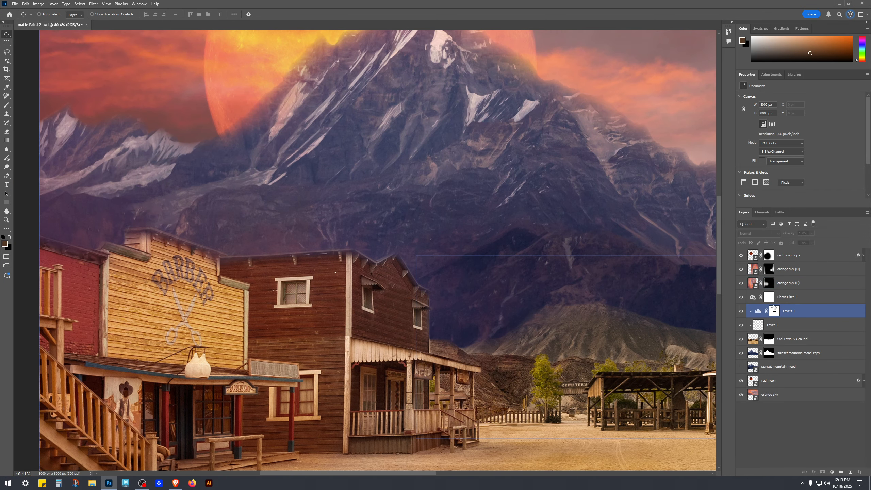
pyautogui.click(751, 340)
pyautogui.click(742, 339)
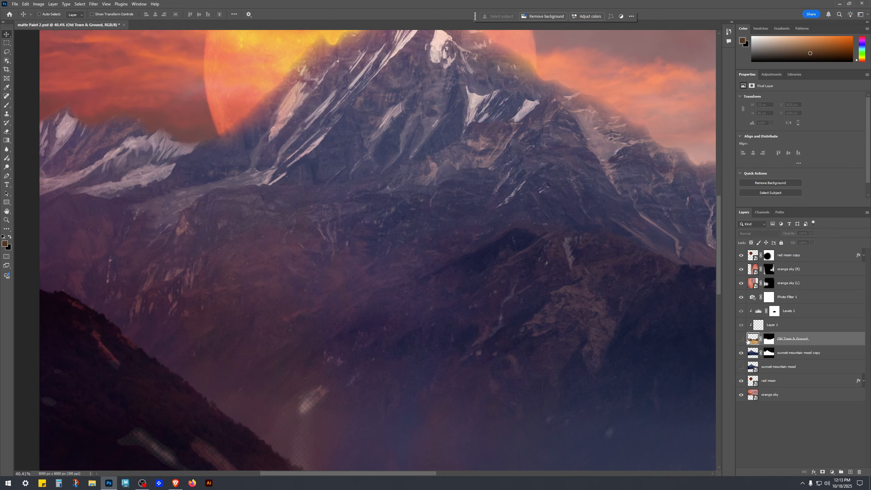
pyautogui.click(741, 339)
pyautogui.click(769, 338)
pyautogui.press('b')
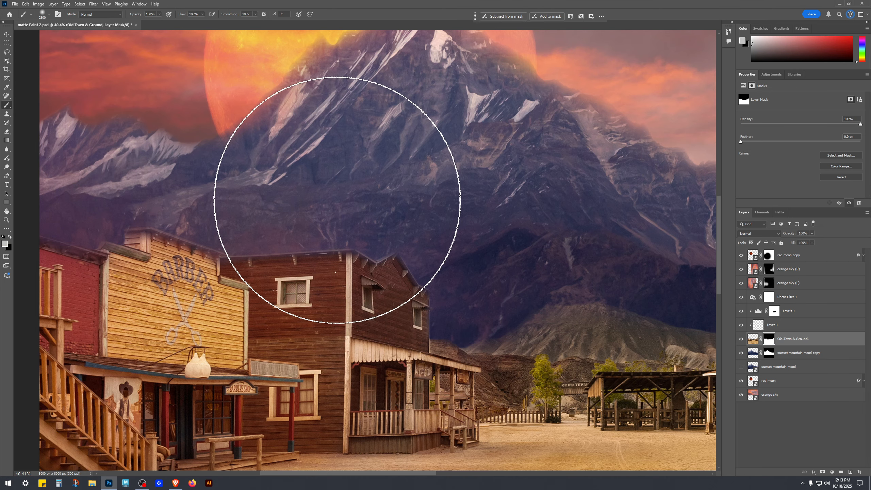
pyautogui.press('[')
pyautogui.press('[')
pyautogui.press('[')
pyautogui.press('[')
pyautogui.press('[')
pyautogui.press('[')
pyautogui.press('[')
pyautogui.press('[')
pyautogui.press('[')
pyautogui.press('[')
pyautogui.press('[')
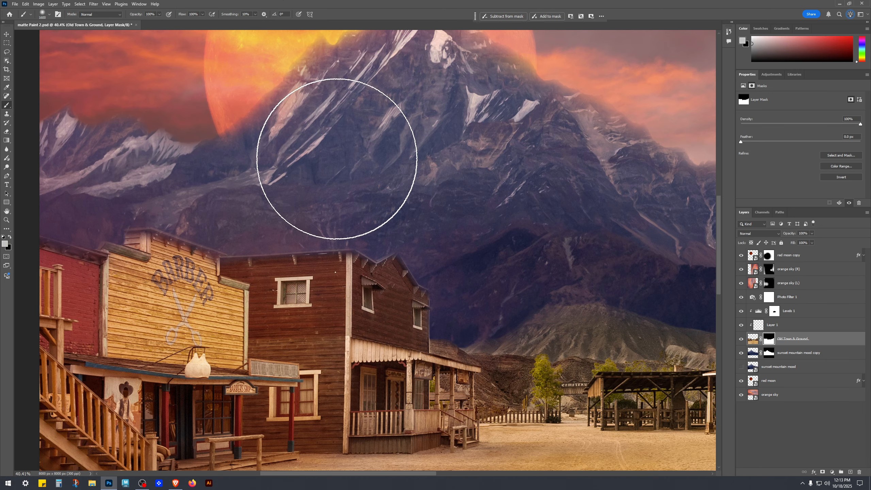
pyautogui.press('[')
pyautogui.press('[')
pyautogui.press('[')
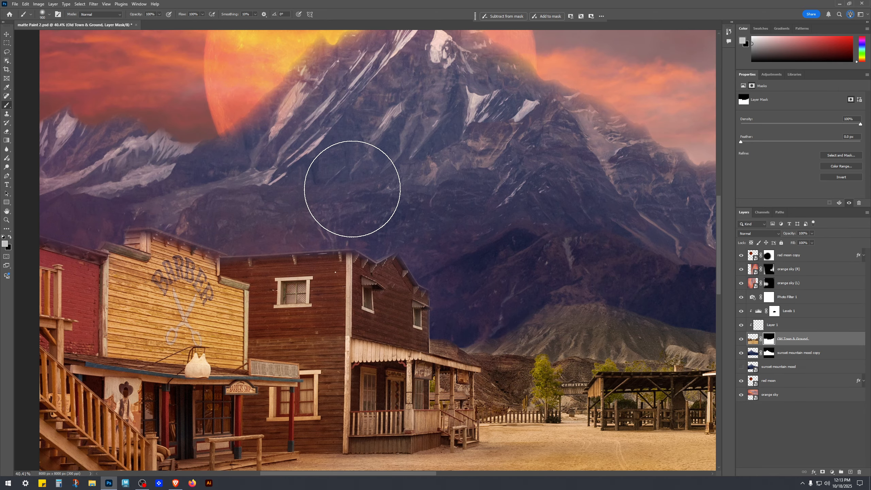
pyautogui.press('x')
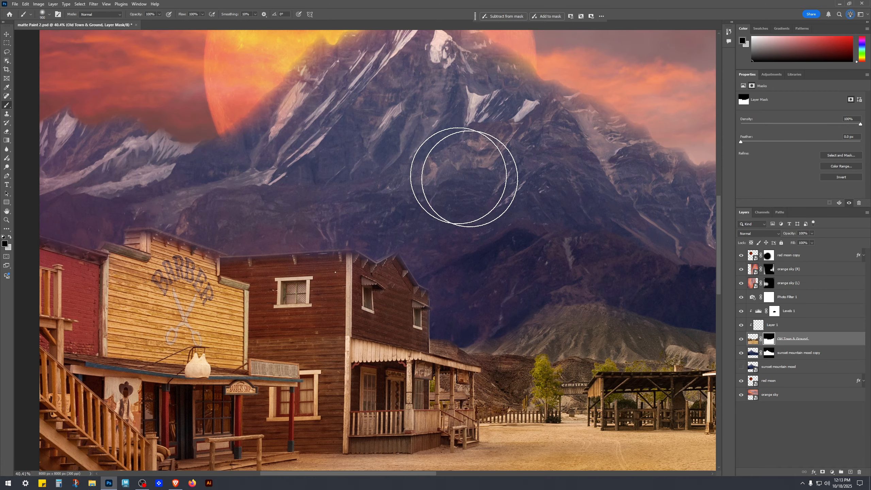
pyautogui.press('[')
pyautogui.press('[')
pyautogui.press('[')
pyautogui.press('[')
pyautogui.press('[')
pyautogui.press('[')
pyautogui.press('[')
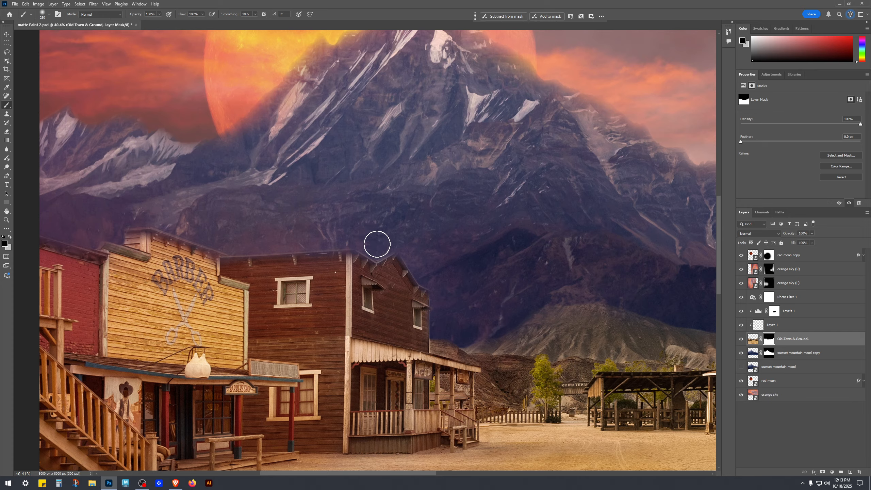
pyautogui.press('[')
pyautogui.scroll(5, 456, 320)
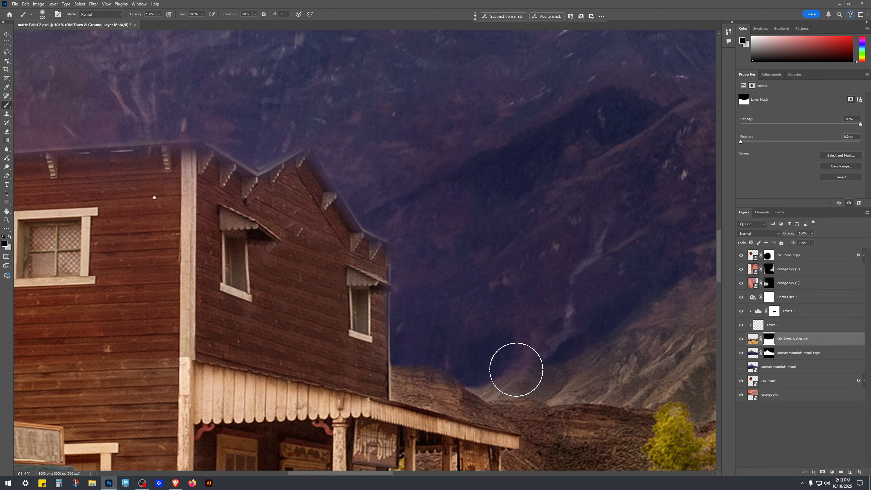
pyautogui.scroll(-5, 543, 383)
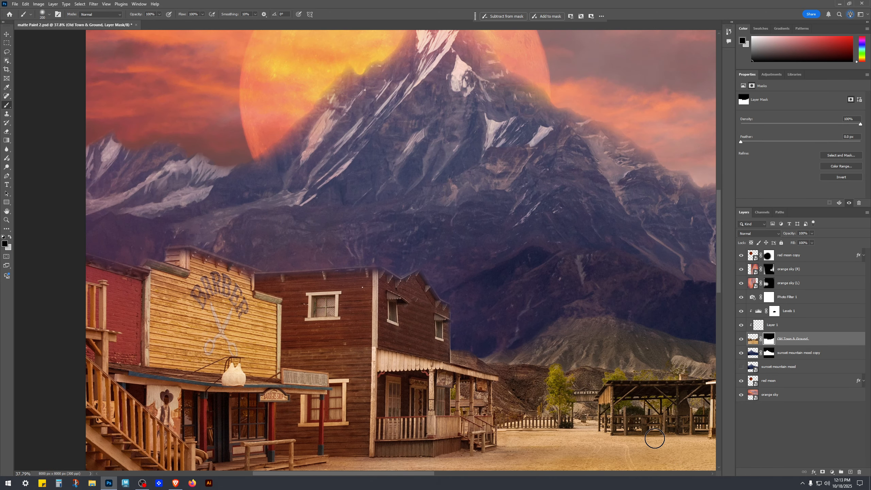
pyautogui.scroll(-2, 598, 420)
pyautogui.moveTo(597, 419); pyautogui.dragTo(421, 330)
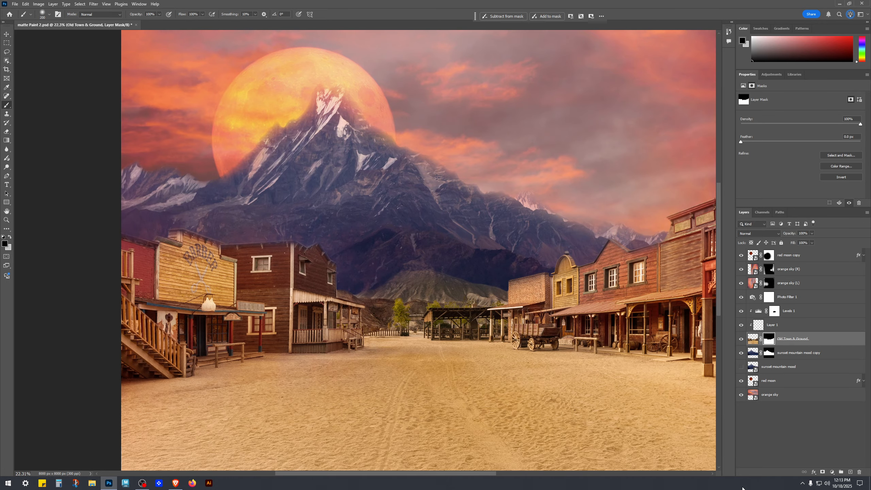
pyautogui.scroll(4, 308, 295)
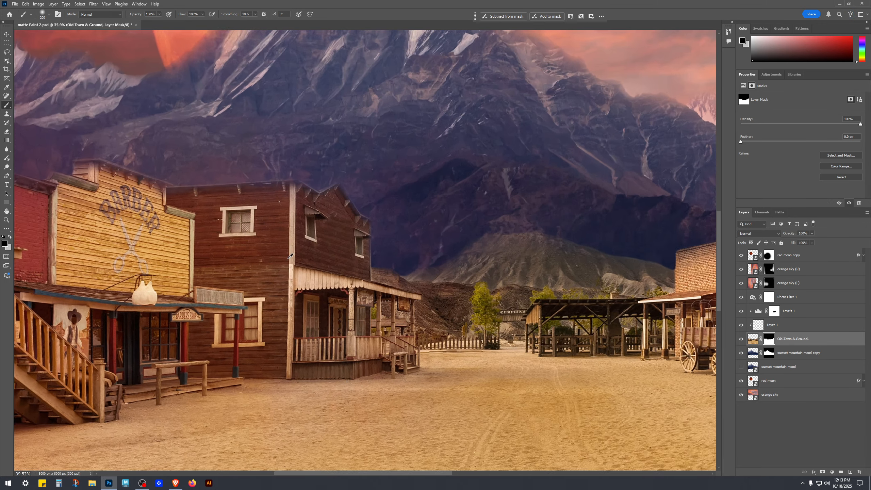
# Step: Toggle Old Town & Ground's visibility again and zoom around the street to inspect the town blend
pyautogui.press('v')
pyautogui.click(797, 422)
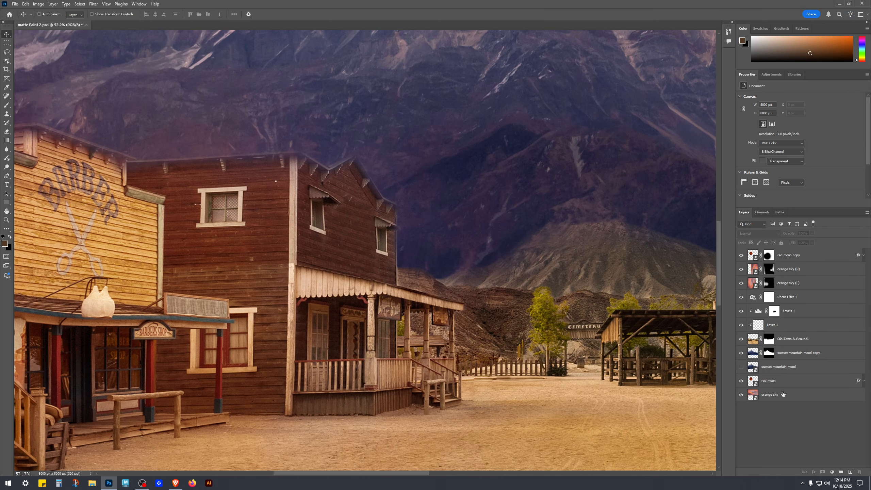
pyautogui.click(741, 339)
pyautogui.click(741, 339)
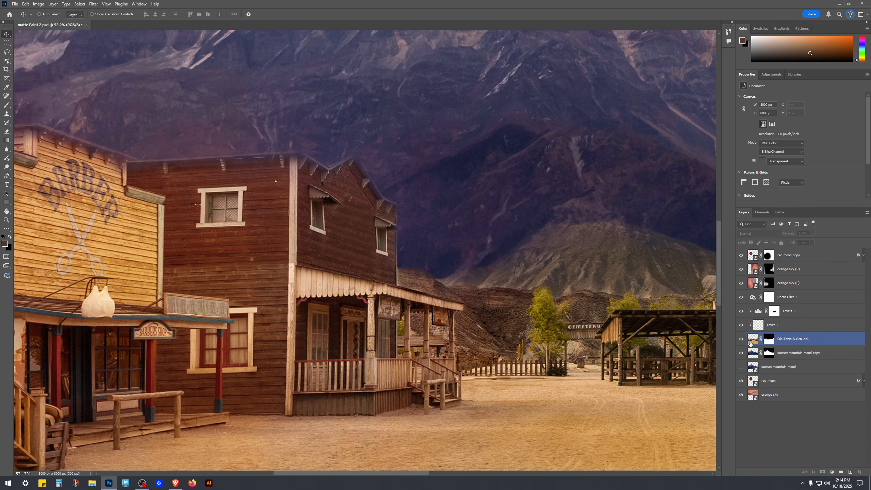
pyautogui.click(751, 339)
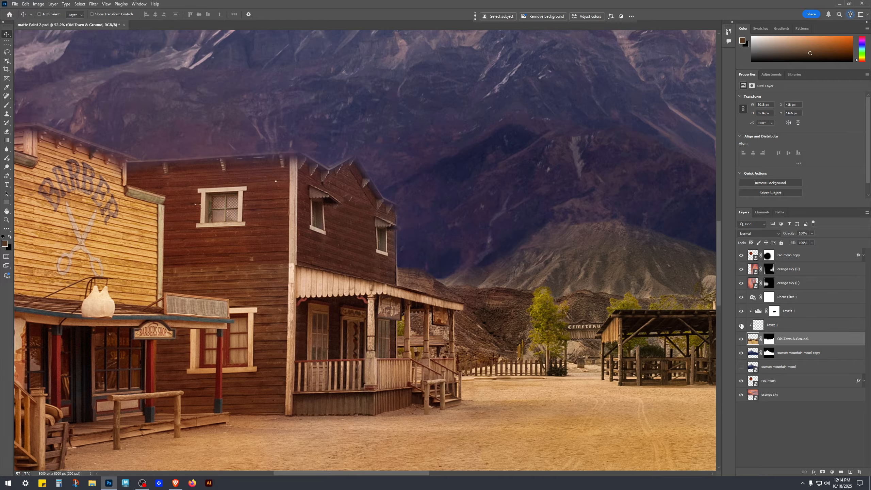
pyautogui.scroll(-3, 590, 376)
pyautogui.moveTo(590, 376); pyautogui.dragTo(425, 330)
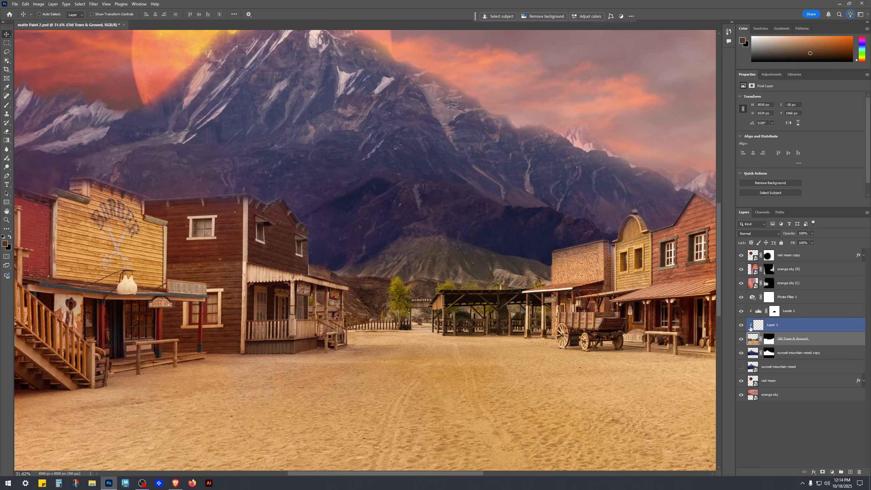
# Step: Start renaming Layer 1
pyautogui.doubleClick(773, 325)
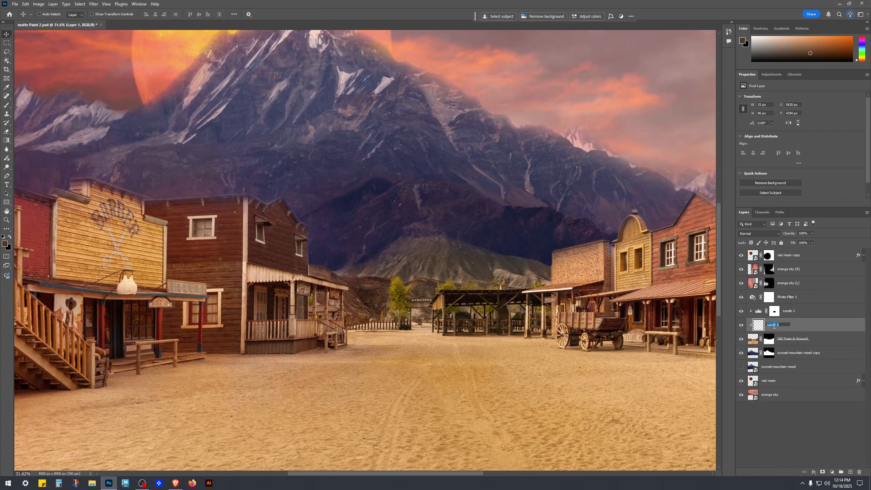